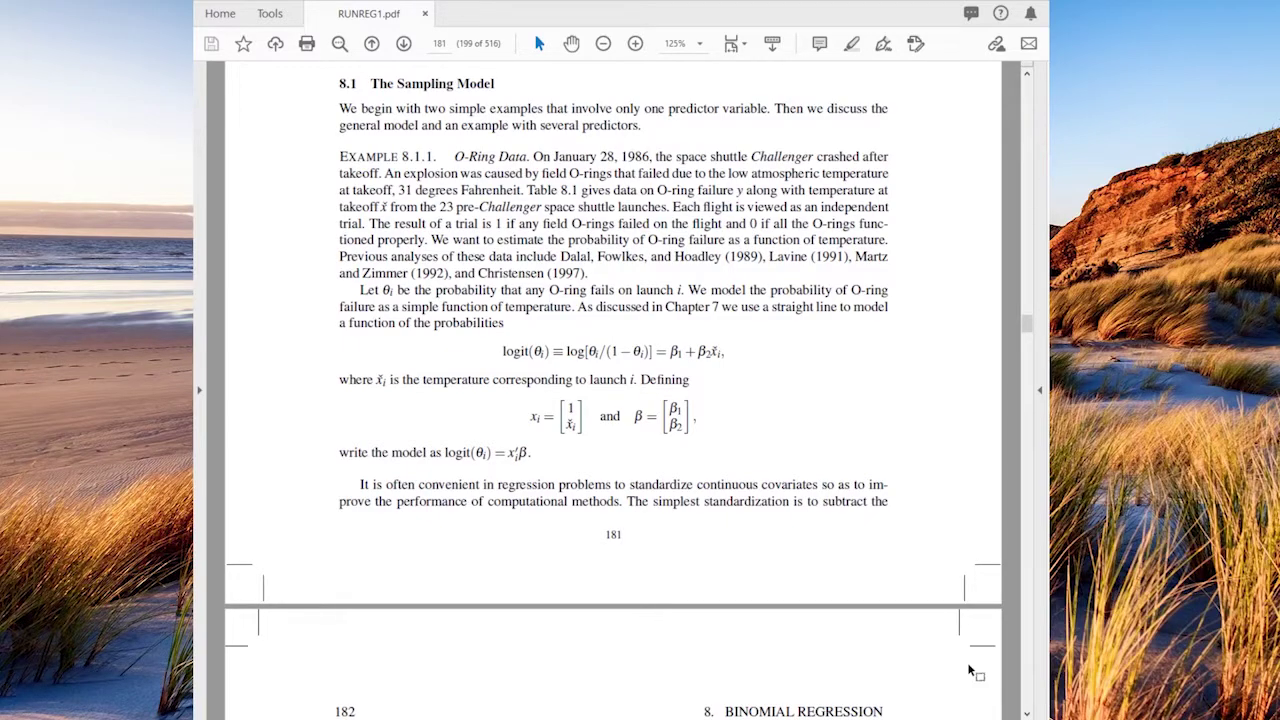
Underline θi, β1+β2x̆i and logit(θi)=xi′β on page 181, plus the standardized O-ring model equation on page 182
left_click(1033, 668)
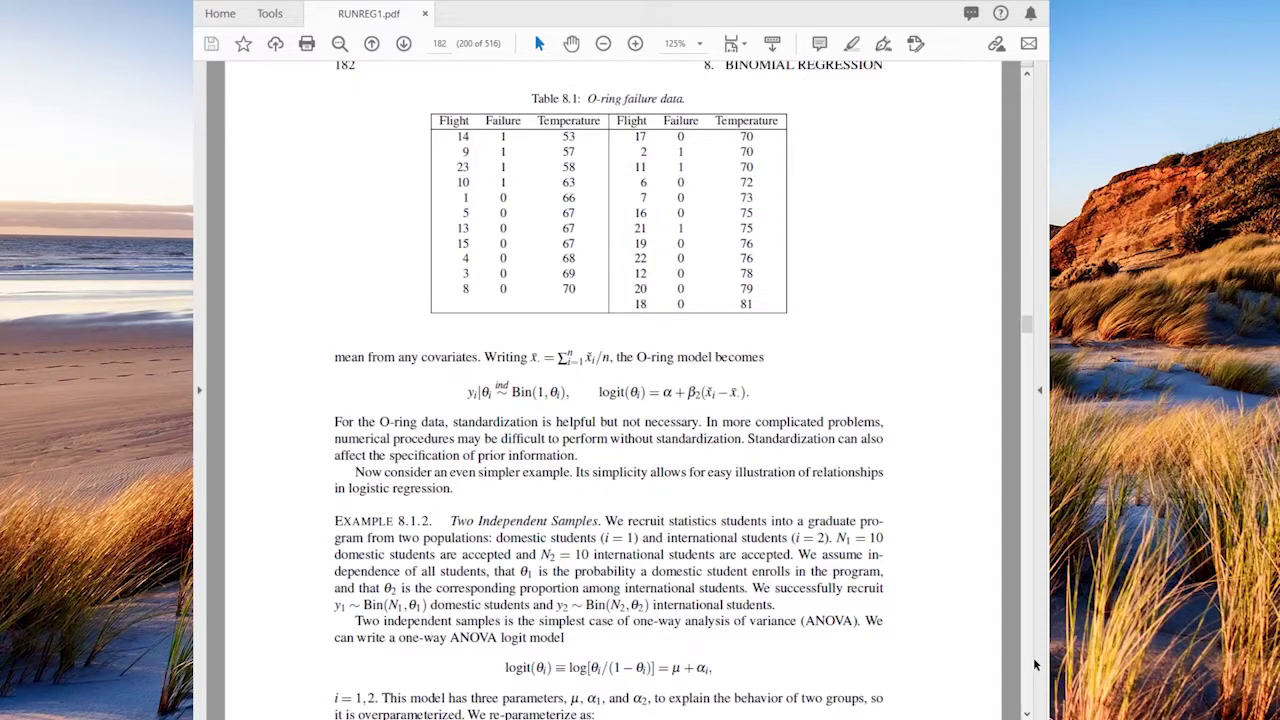
left_click(1029, 113)
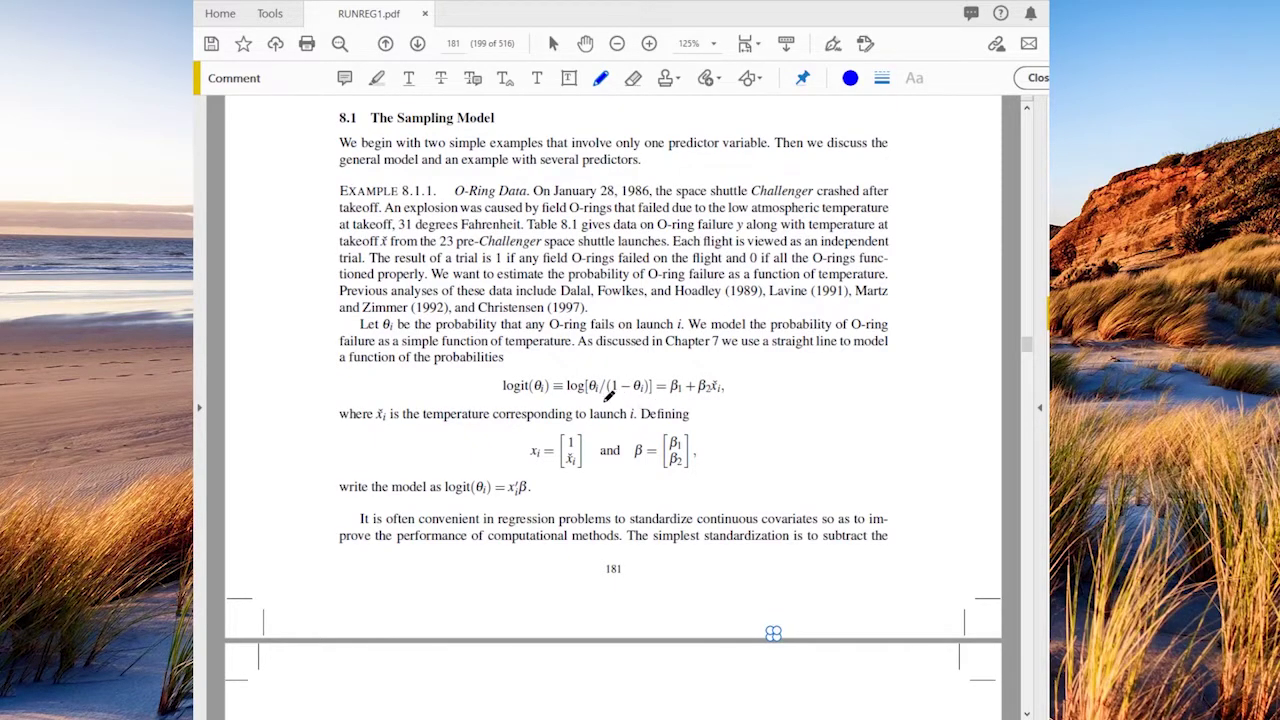
left_click_drag(530, 395, 548, 394)
left_click_drag(670, 398, 726, 396)
left_click_drag(444, 494, 529, 497)
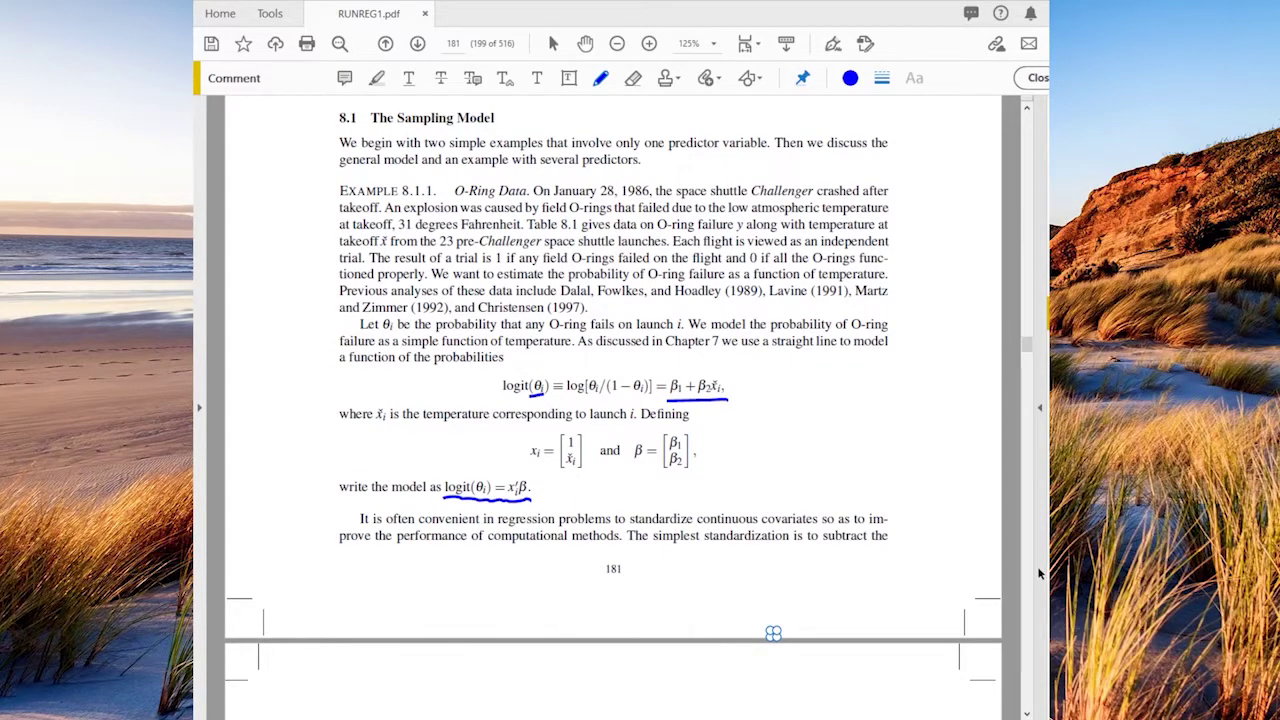
left_click(1030, 390)
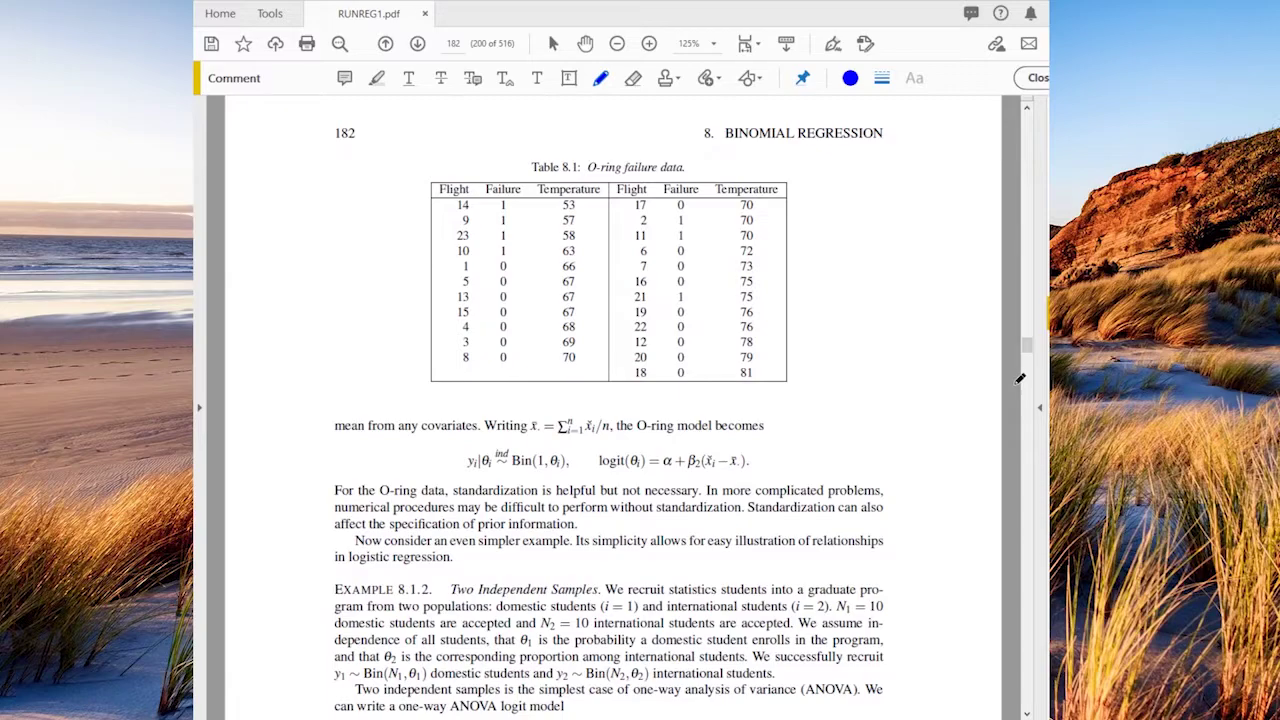
mouse_move(466, 466)
left_mouse_down()
mouse_move(495, 477)
mouse_move(757, 467)
left_mouse_up()
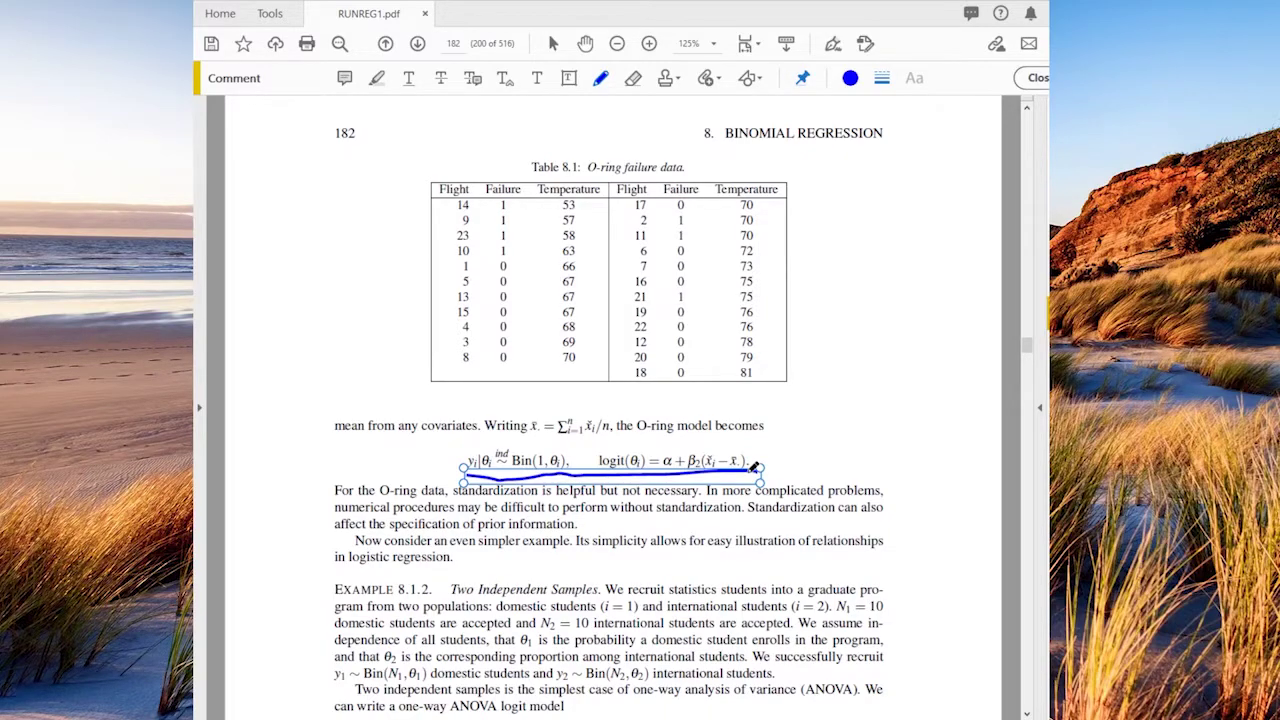
Examine the prior and posterior contour plots of β for the O-ring data in Figure 8.3 on page 188
left_click(1028, 548)
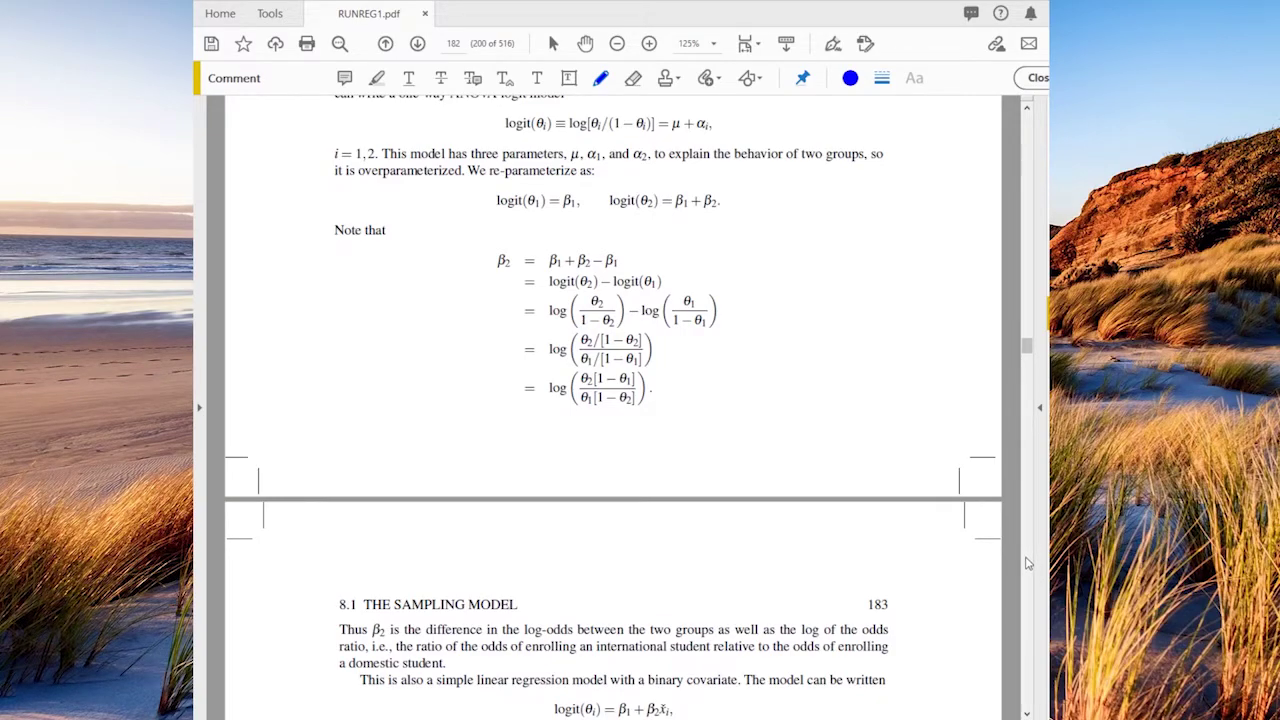
left_click(1026, 563)
left_click(1027, 566)
left_click(1028, 569)
left_click(1028, 569)
left_click(1028, 569)
left_click(1027, 574)
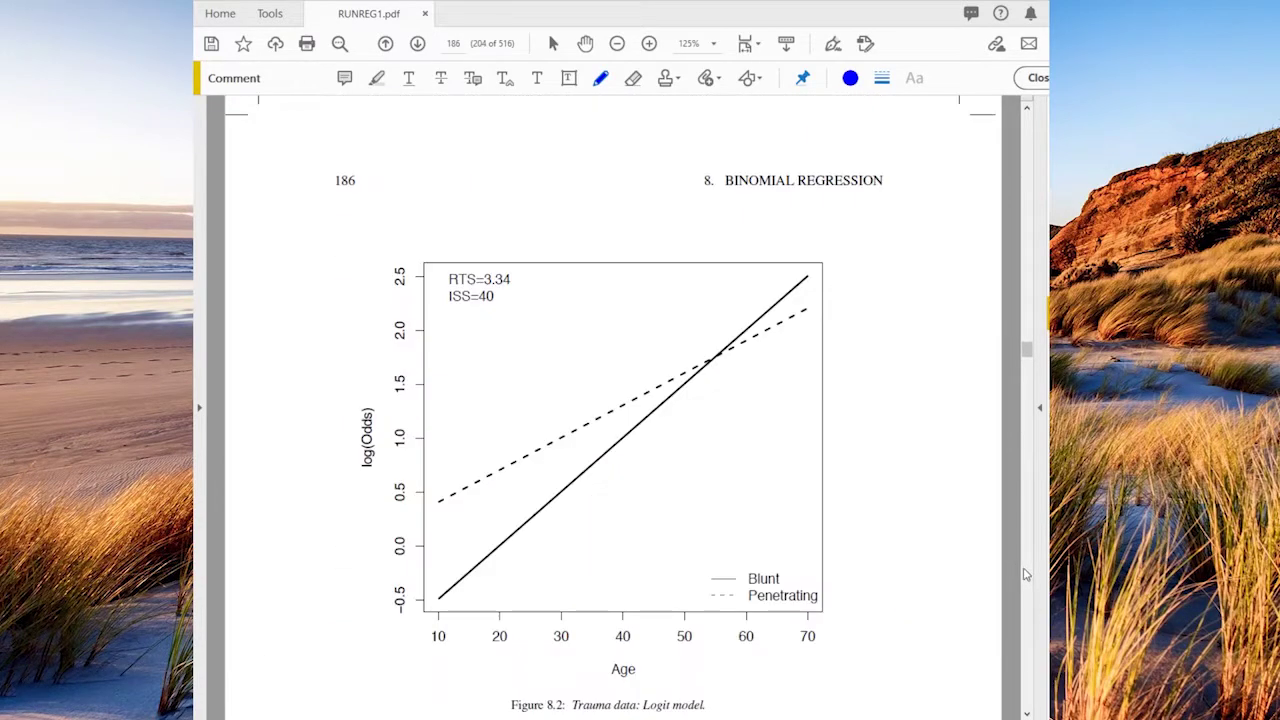
left_click(1026, 574)
left_click(1026, 576)
left_click(1027, 578)
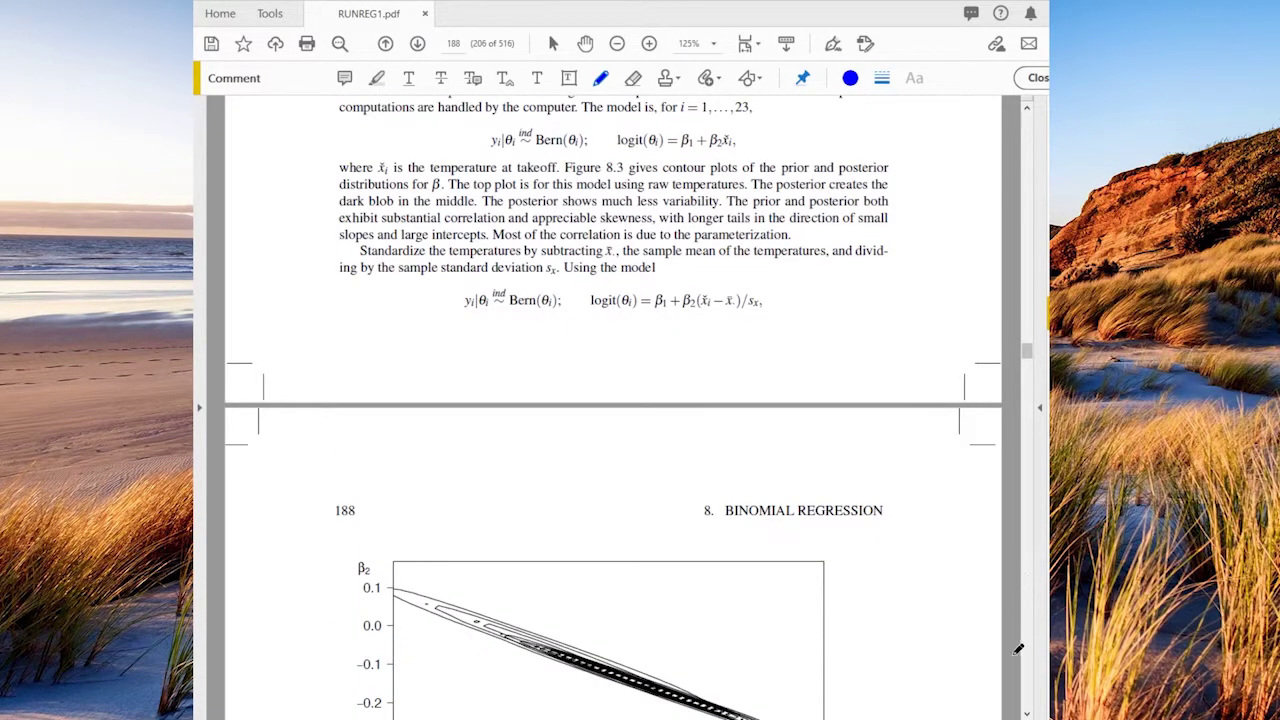
left_click(1027, 713)
left_click(1027, 713)
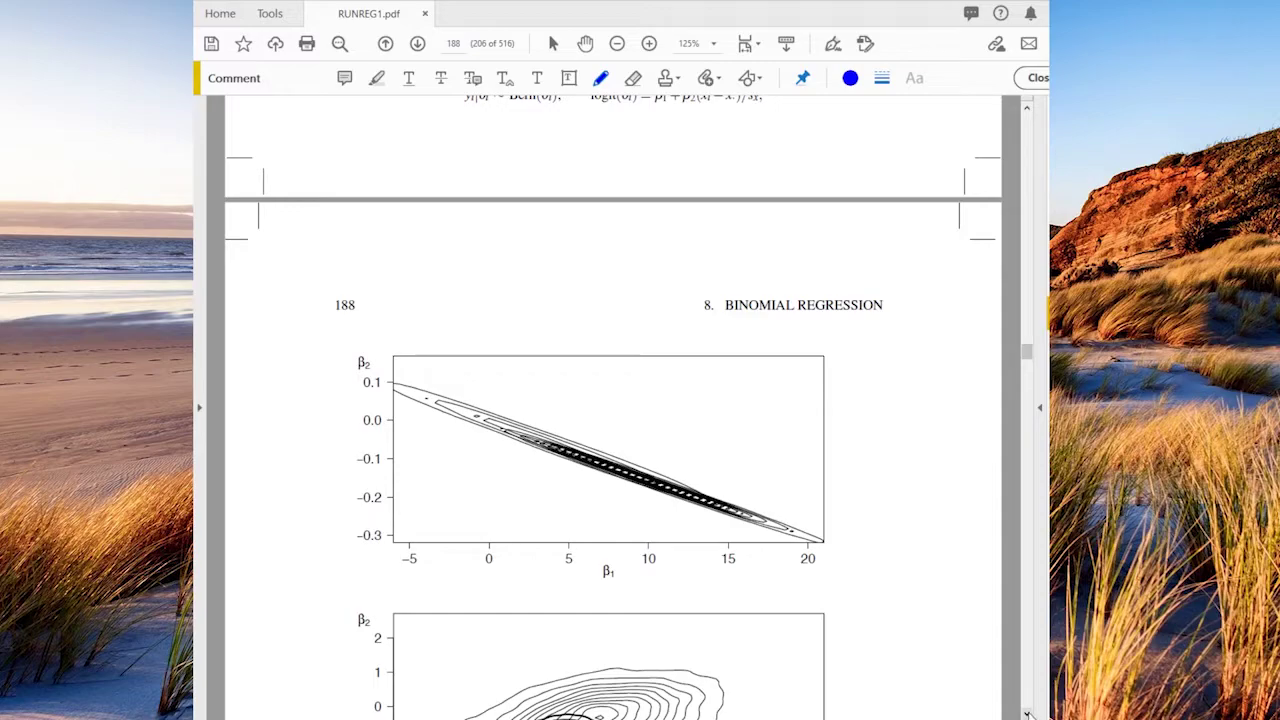
left_click(1027, 713)
left_click(1027, 713)
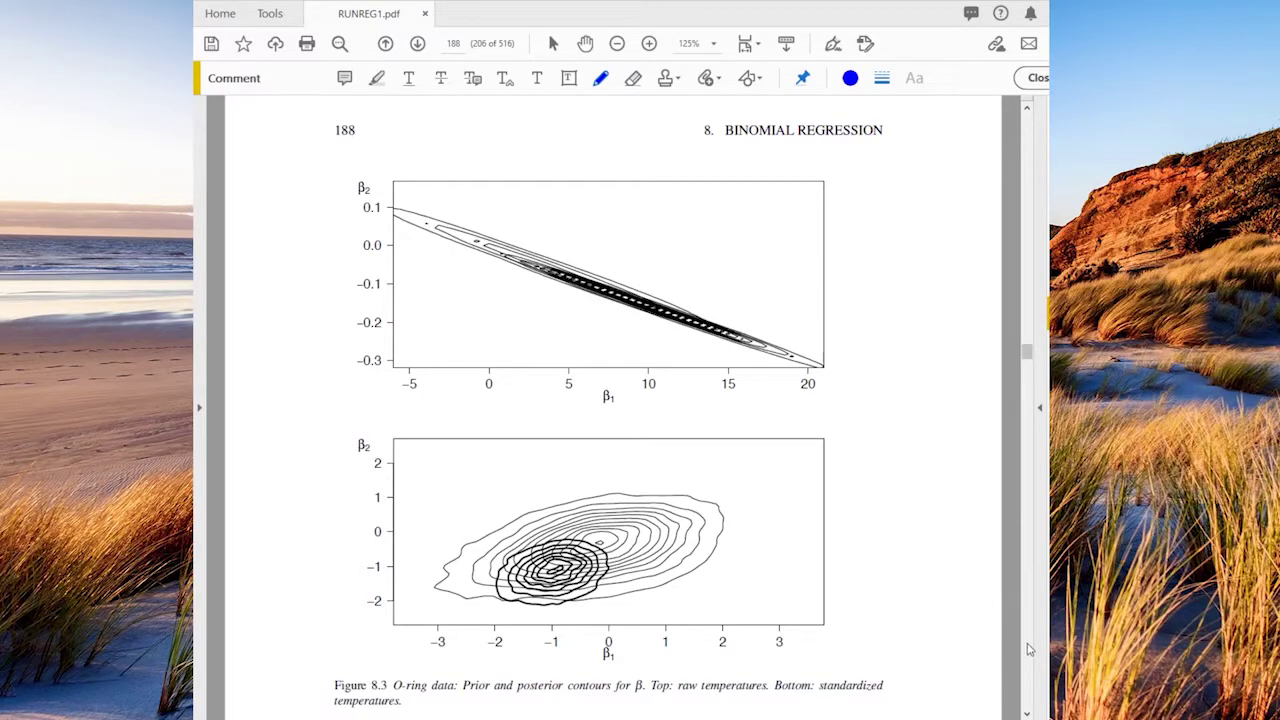
Examine the O-ring failure probability curve plotted on page 190
scroll(1032, 655, "down", 20)
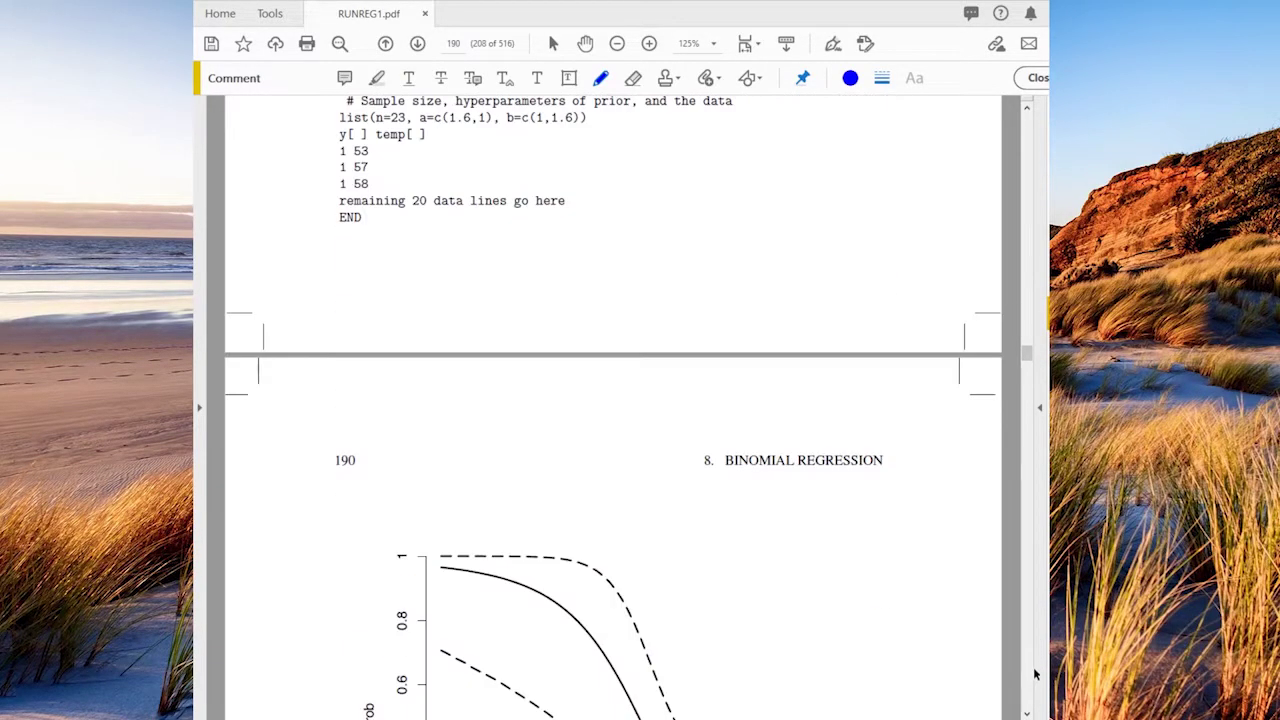
left_click(1027, 714)
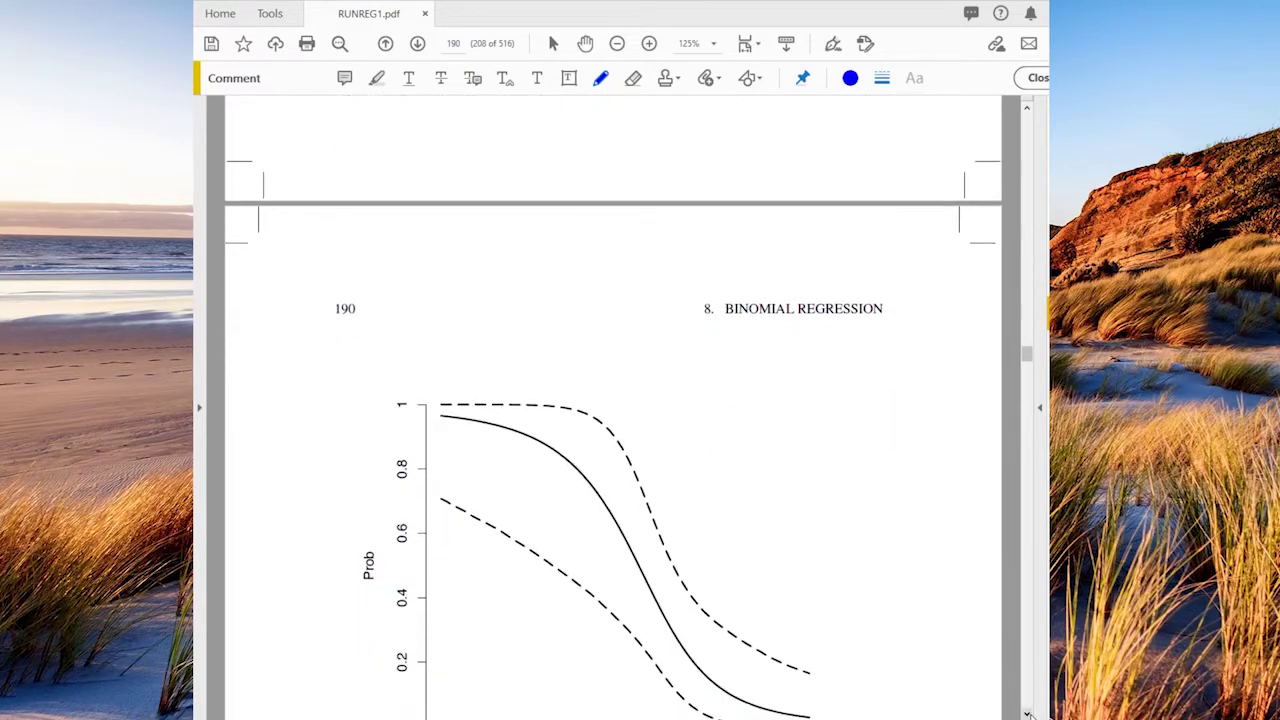
left_click(1027, 714)
left_click(1027, 714)
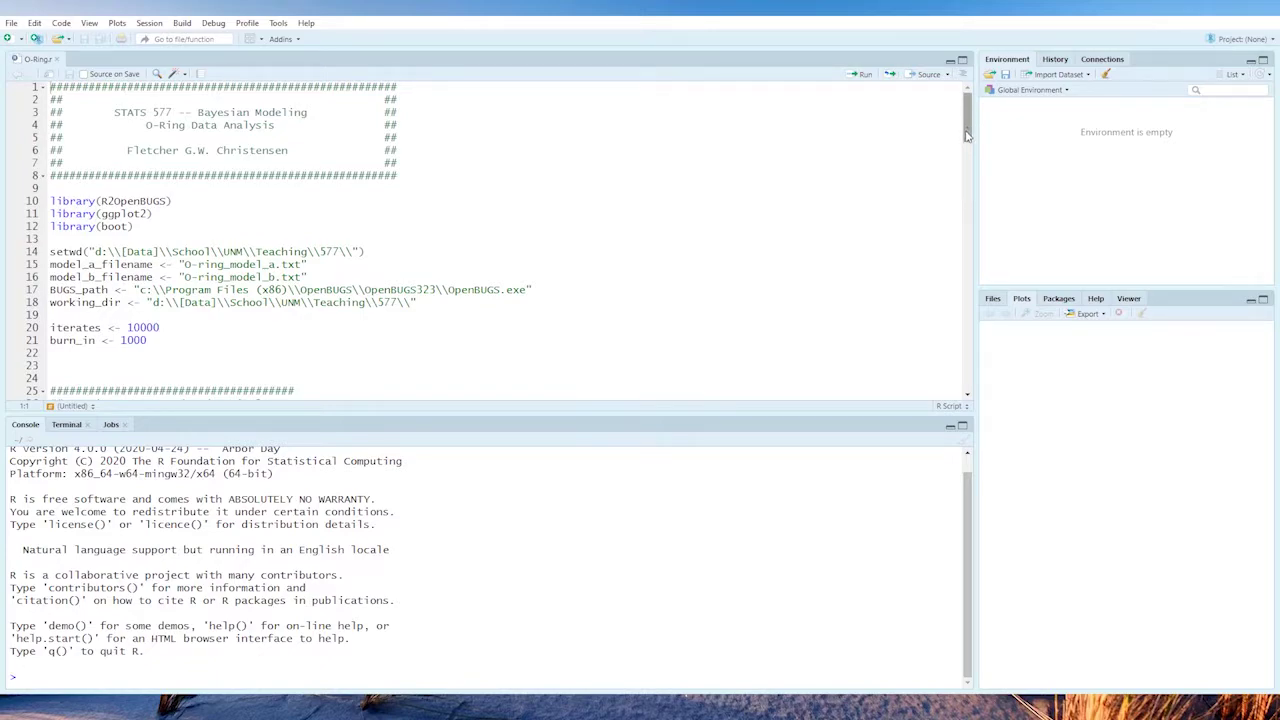
Switch to RStudio and review the O-ring data-reading section of O-Ring.r alongside the O-ring_data spreadsheet
left_click_drag(967, 135, 967, 186)
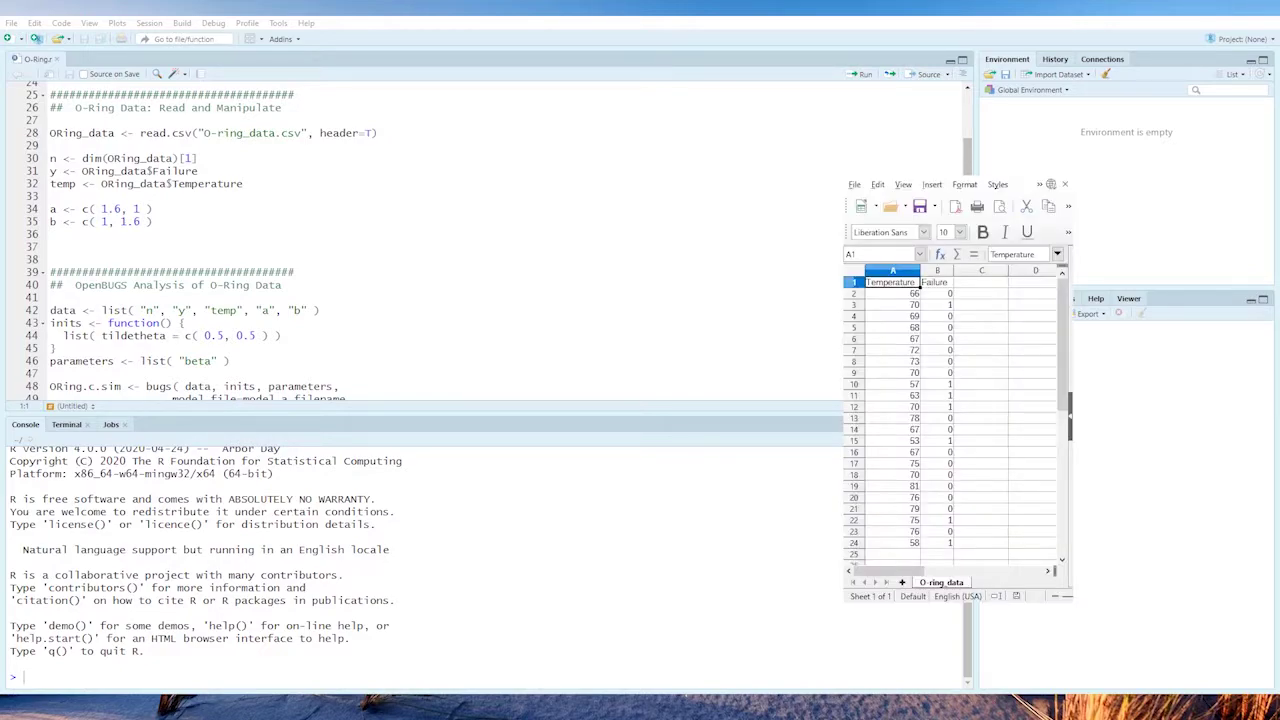
left_click(250, 221)
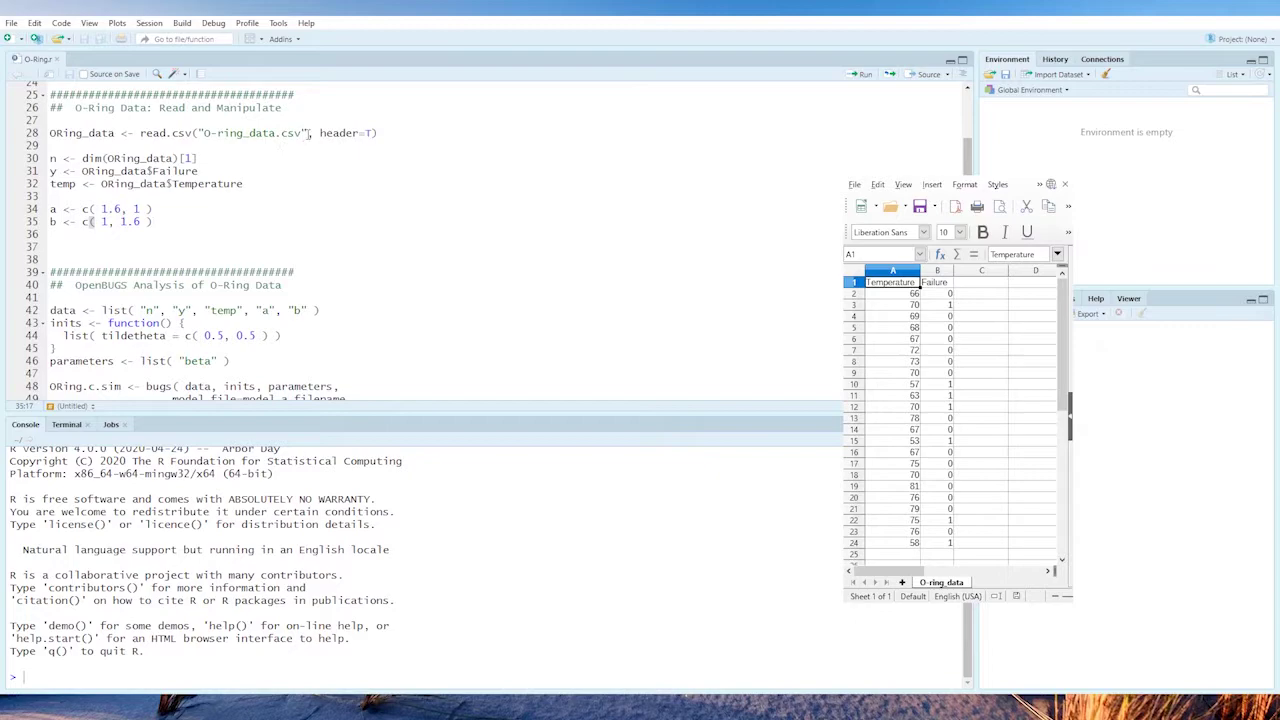
left_click(295, 173)
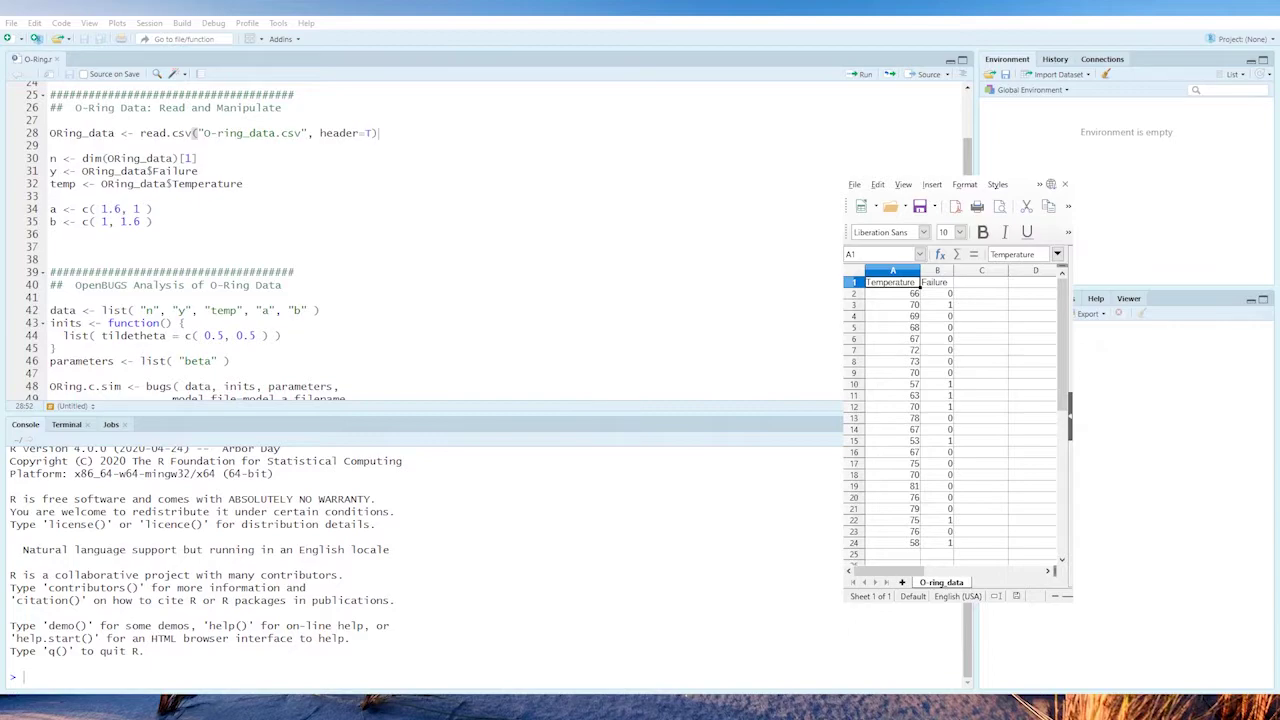
left_click(905, 442)
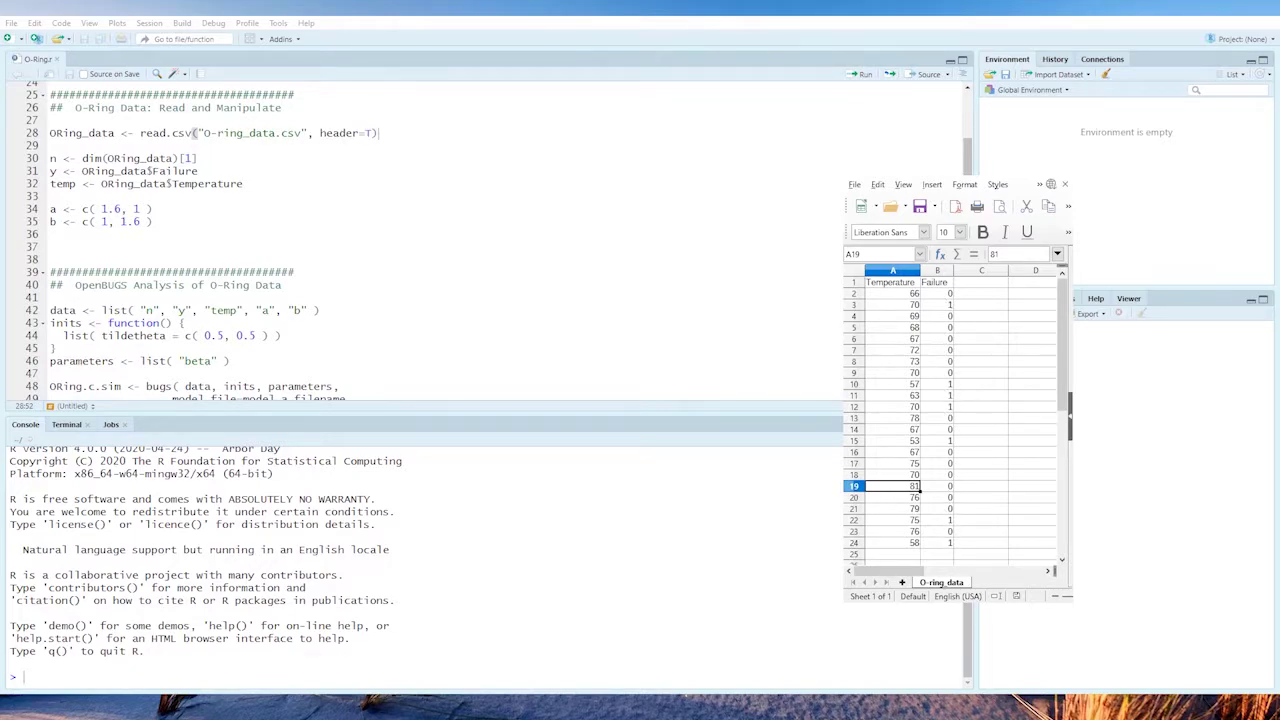
key("alt+Tab")
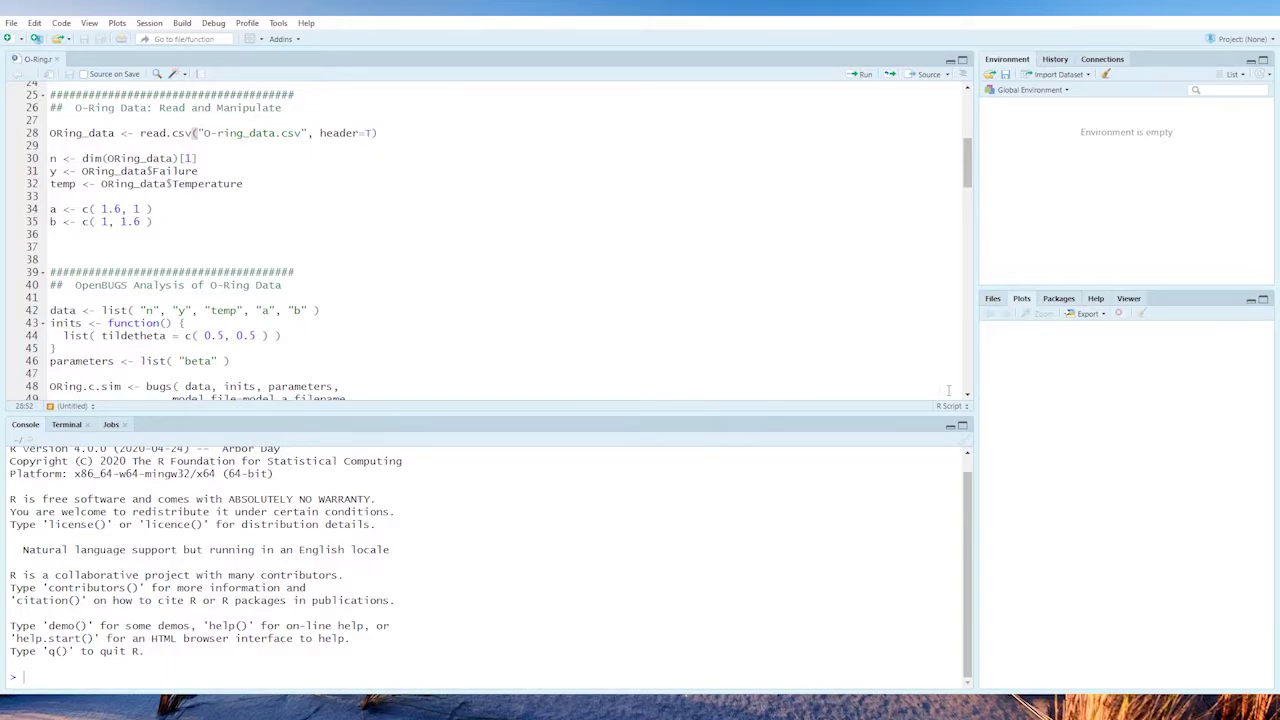
Review the prior parameters a and b and the OpenBUGS analysis section of the O-Ring.r script
scroll(964, 392, "down", 1)
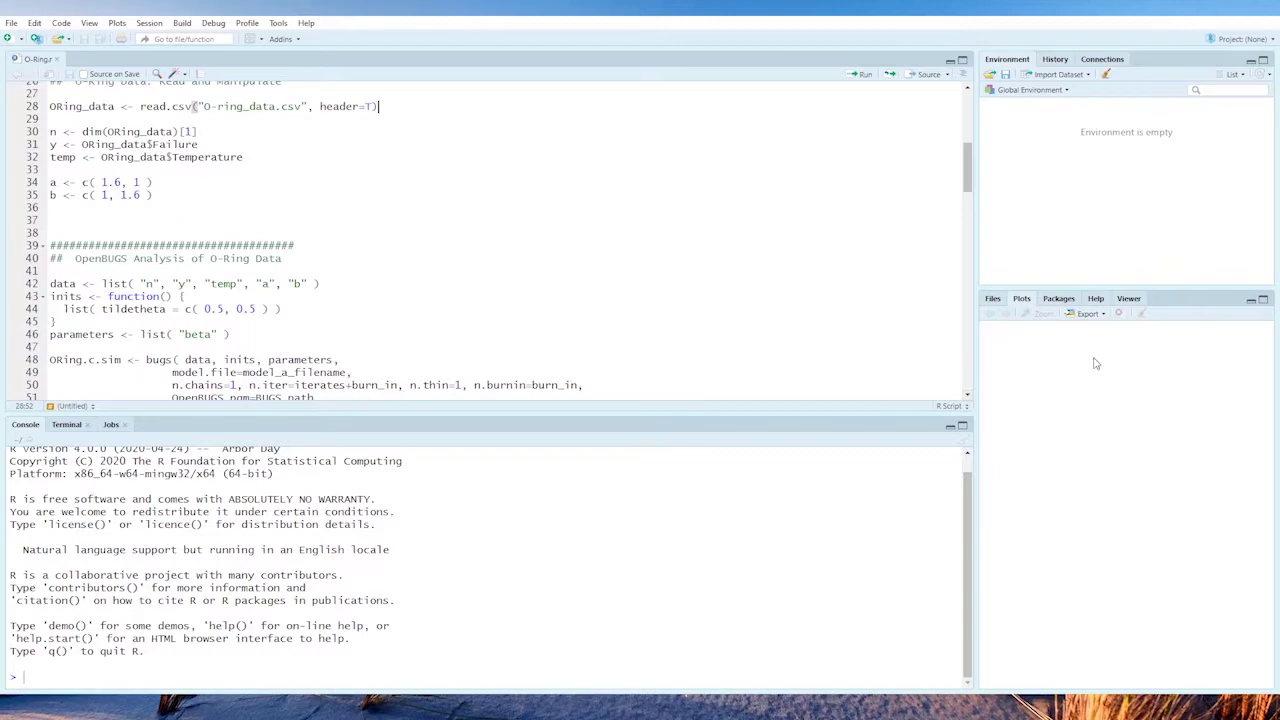
left_click(967, 398)
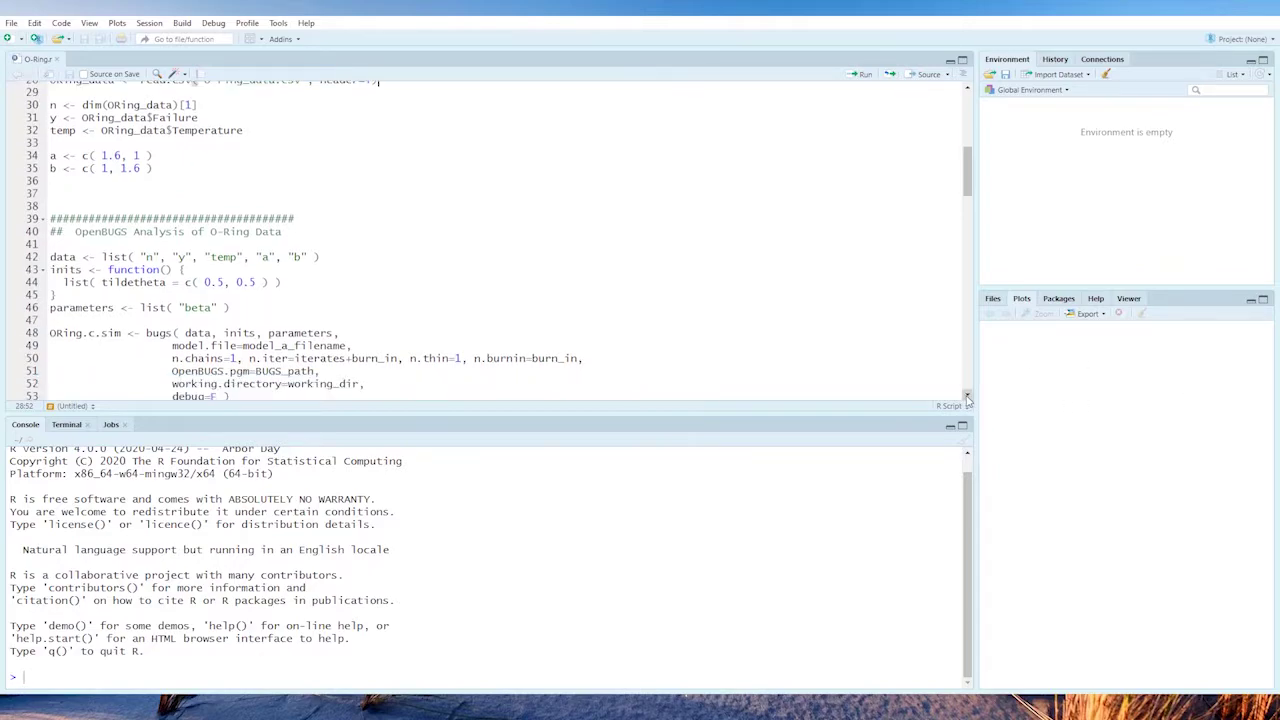
left_click(967, 398)
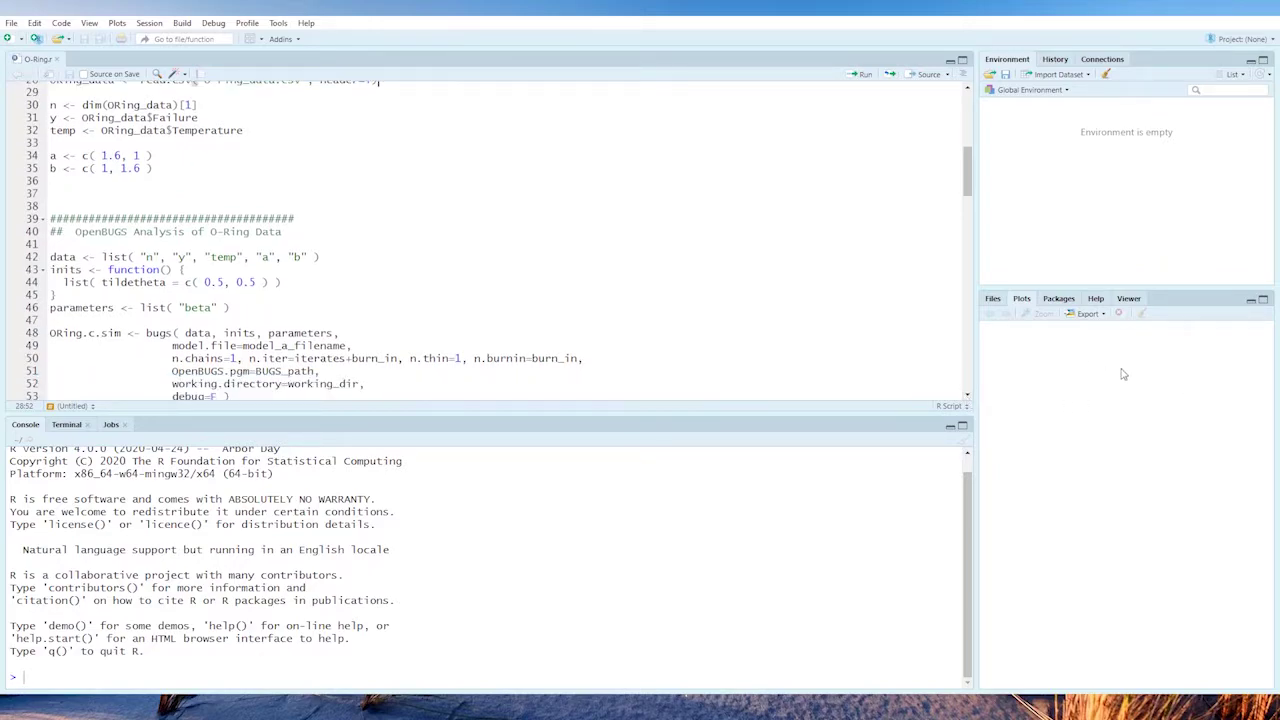
left_click(967, 398)
left_click(967, 398)
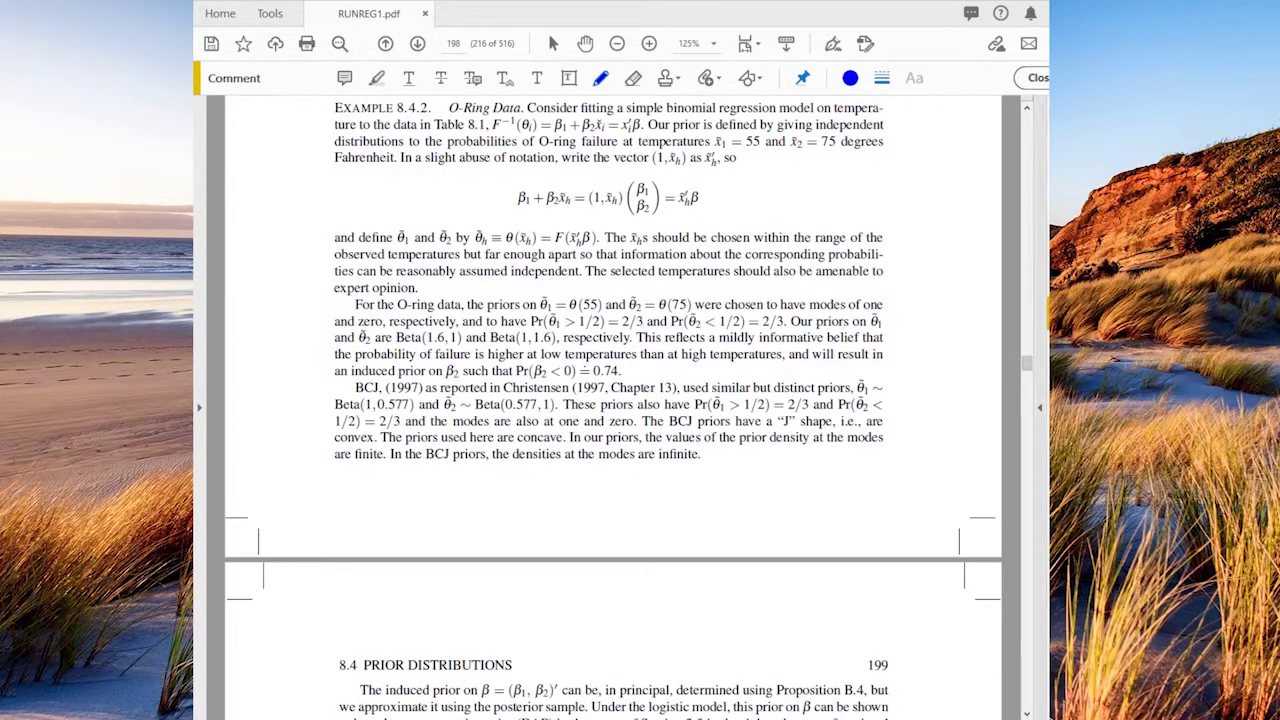
In Example 8.4.2 of RUNREG1.pdf, underline the temperatures 55 and 75 and mark the paragraph on the priors with a vertical line
left_click(822, 620)
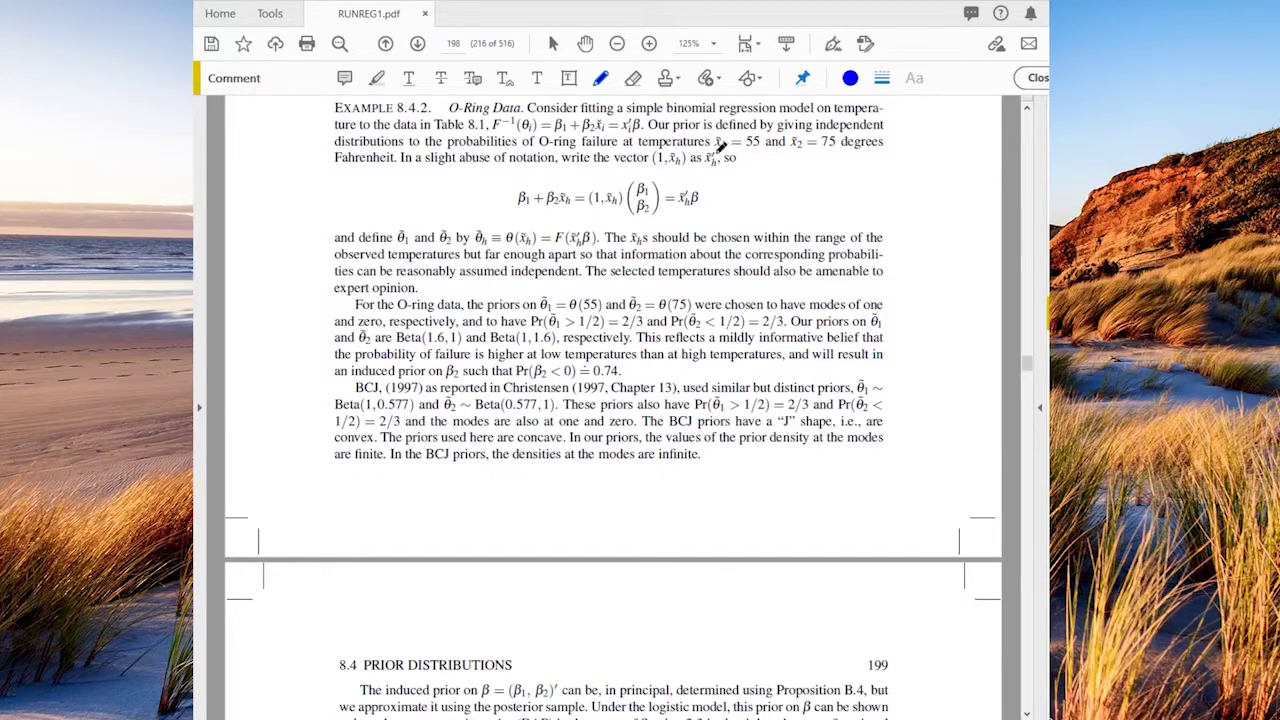
left_click_drag(717, 147, 836, 152)
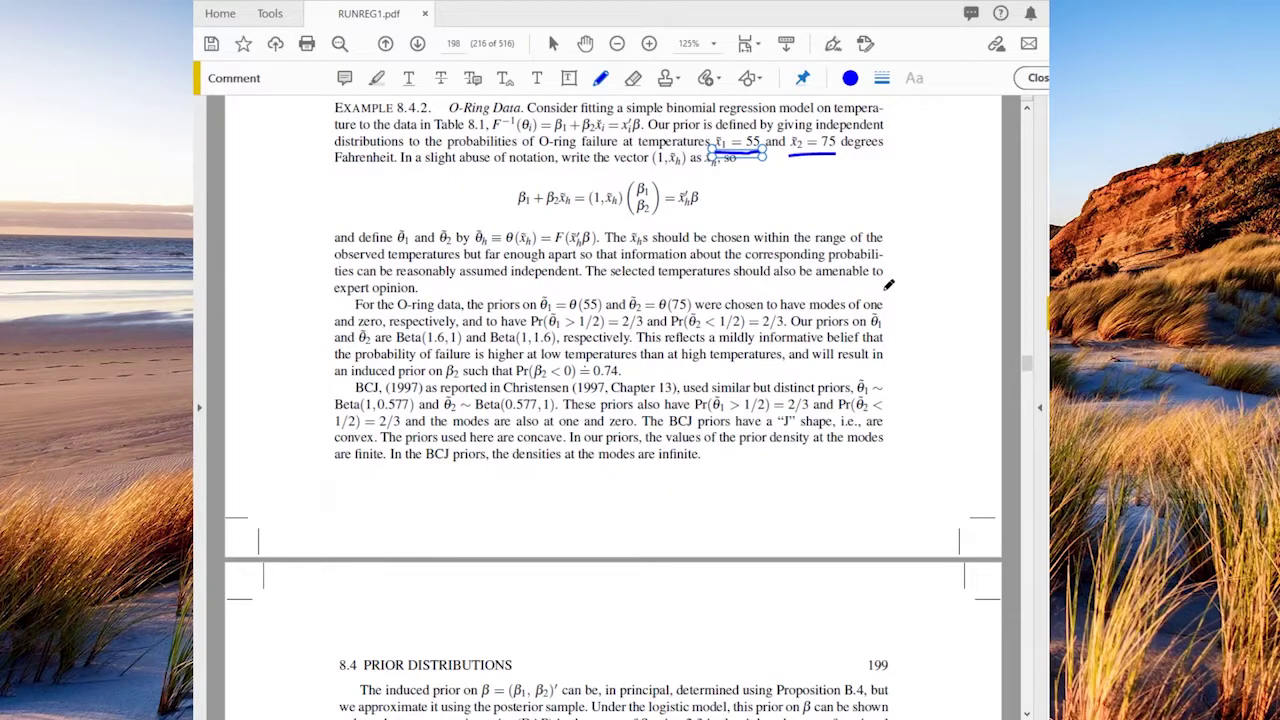
mouse_move(884, 290)
left_mouse_down()
mouse_move(893, 350)
mouse_move(882, 369)
left_mouse_up()
Mark the Exercise 8.7 solution for β on page 200 with a short pencil stroke beside the equation
left_click_drag(1028, 370, 1028, 366)
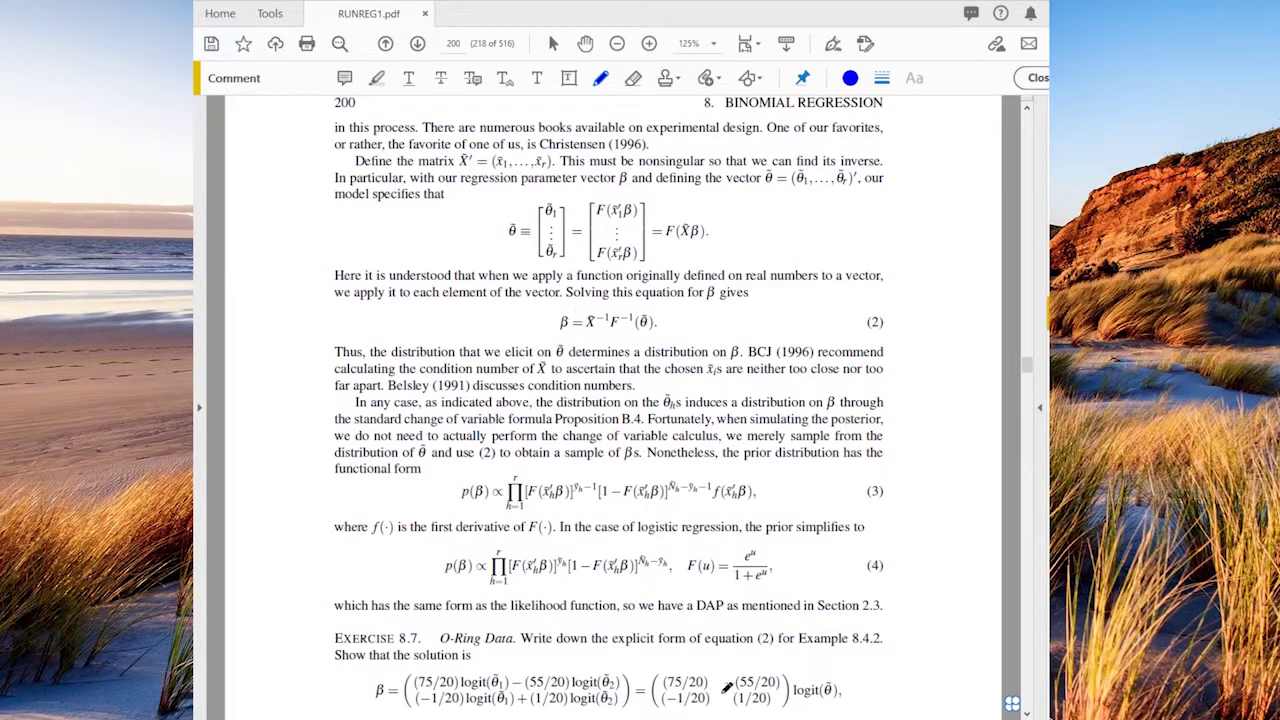
mouse_move(894, 670)
left_mouse_down()
mouse_move(911, 686)
mouse_move(903, 694)
left_mouse_up()
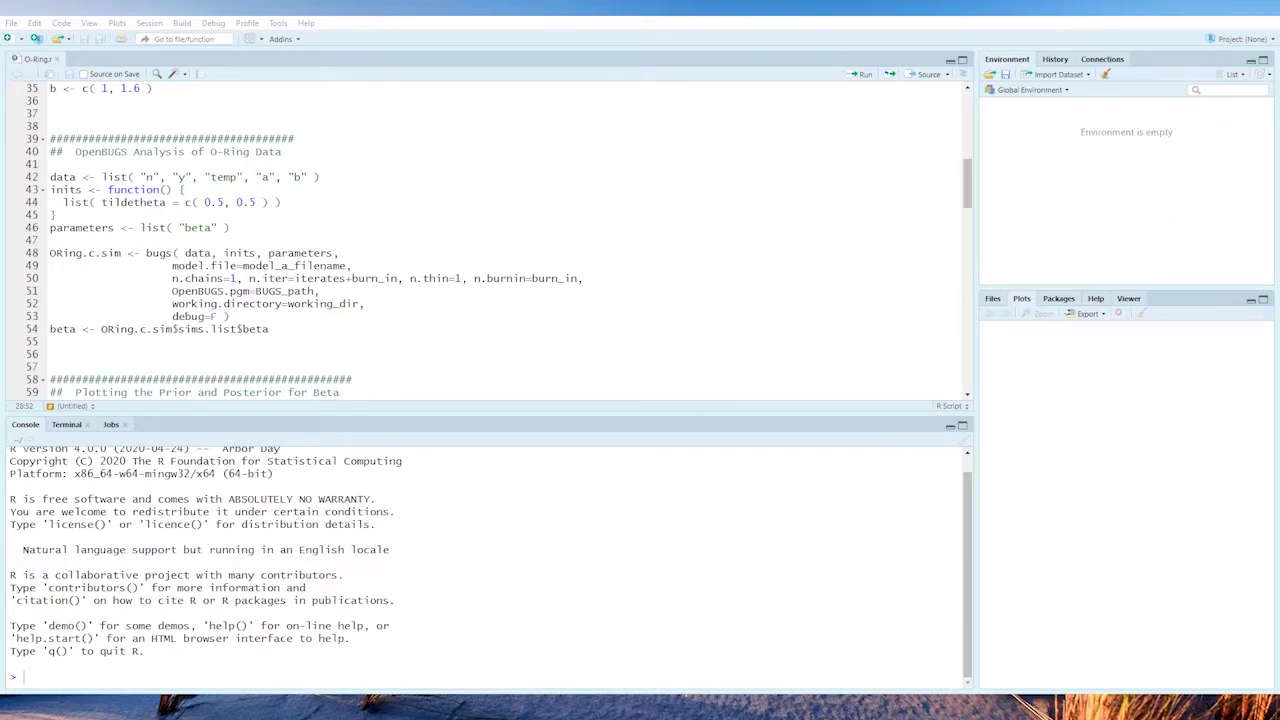
Switch to RStudio and try to run the OpenBUGS analysis code on lines 42 to 54
left_click(159, 329)
left_click_drag(51, 176, 307, 340)
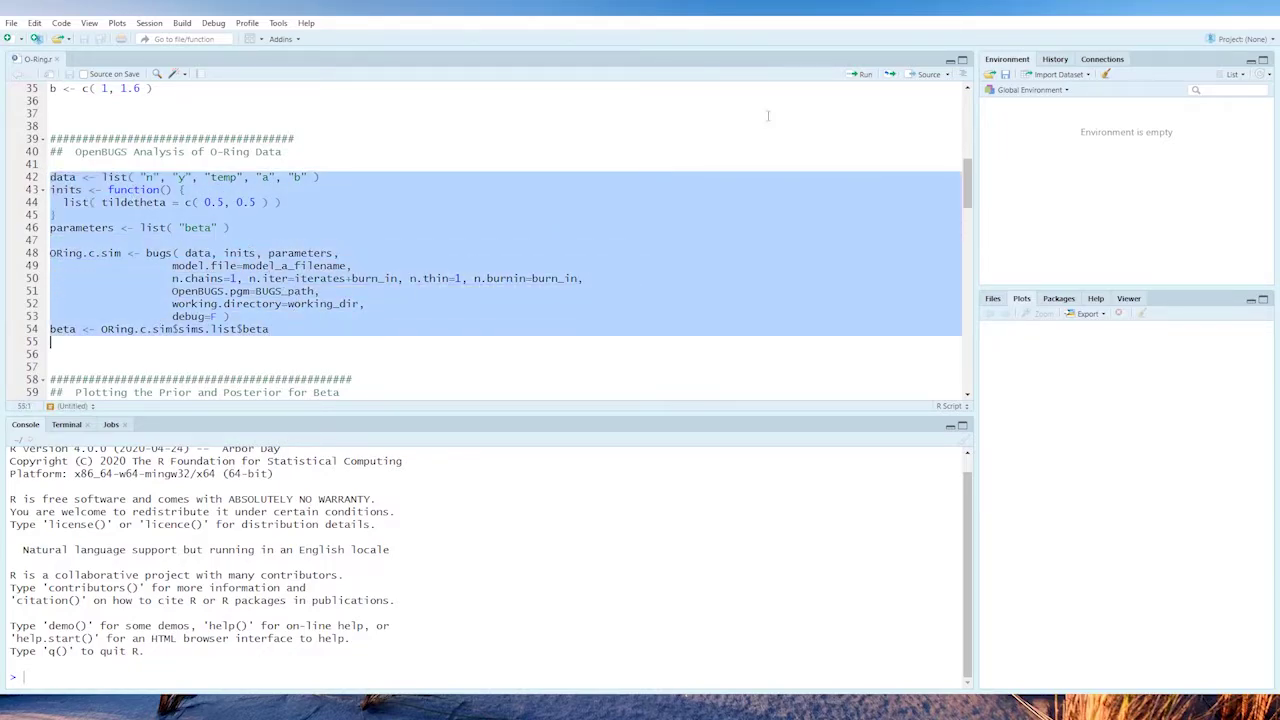
left_click(858, 75)
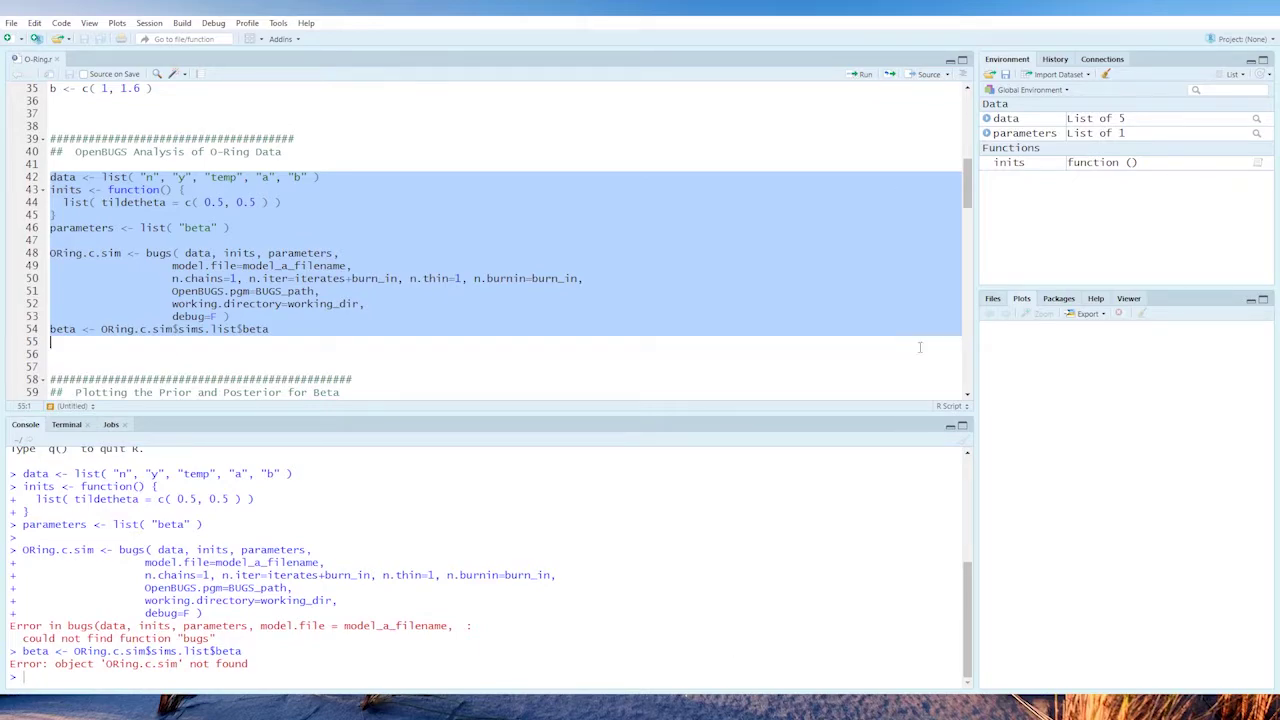
Run the setup code on lines 10 to 21 that loads the libraries and sets the working directory, file paths and iteration counts
mouse_move(968, 172)
left_mouse_down()
mouse_move(968, 107)
mouse_move(967, 168)
left_mouse_up()
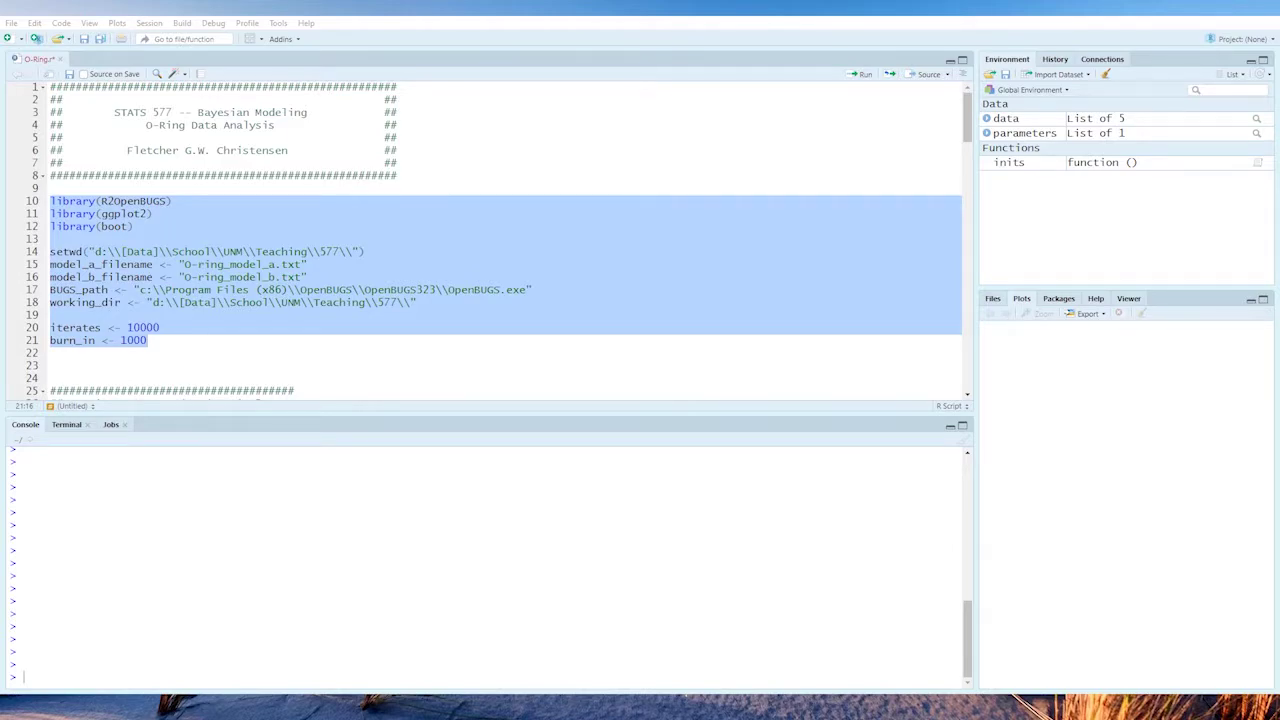
left_click(178, 343)
left_click_drag(48, 201, 169, 338)
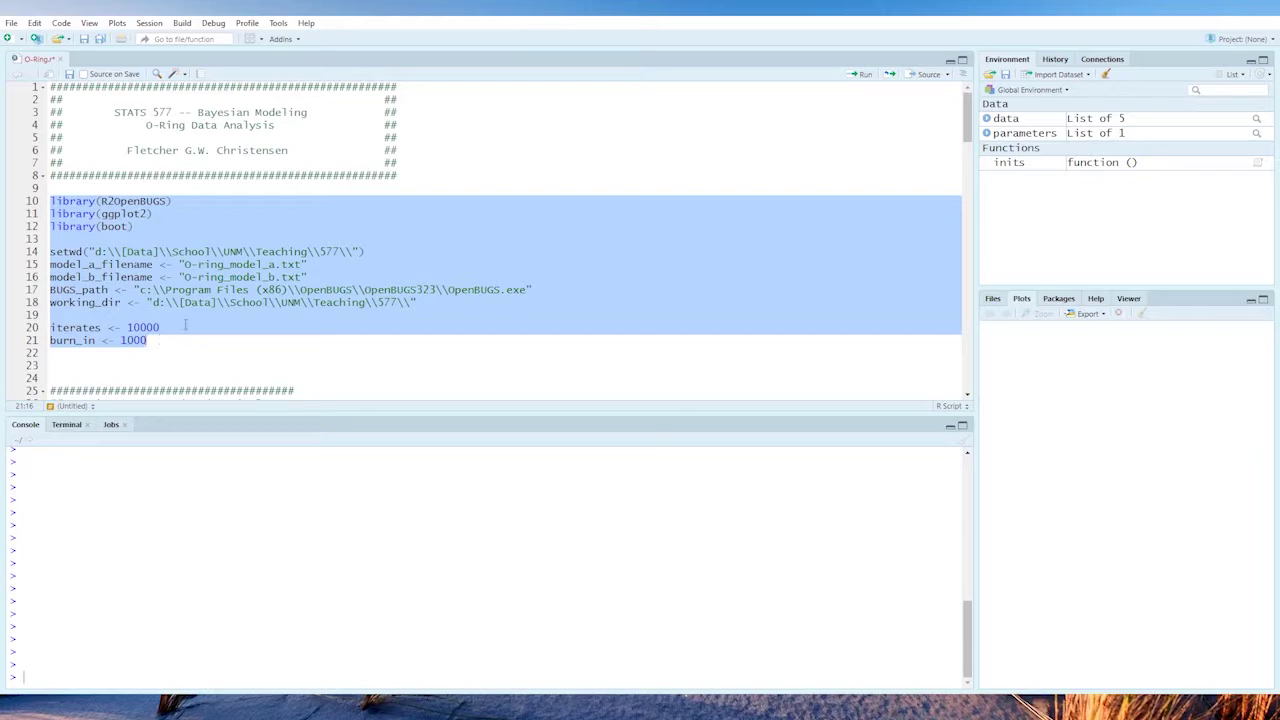
left_click(860, 75)
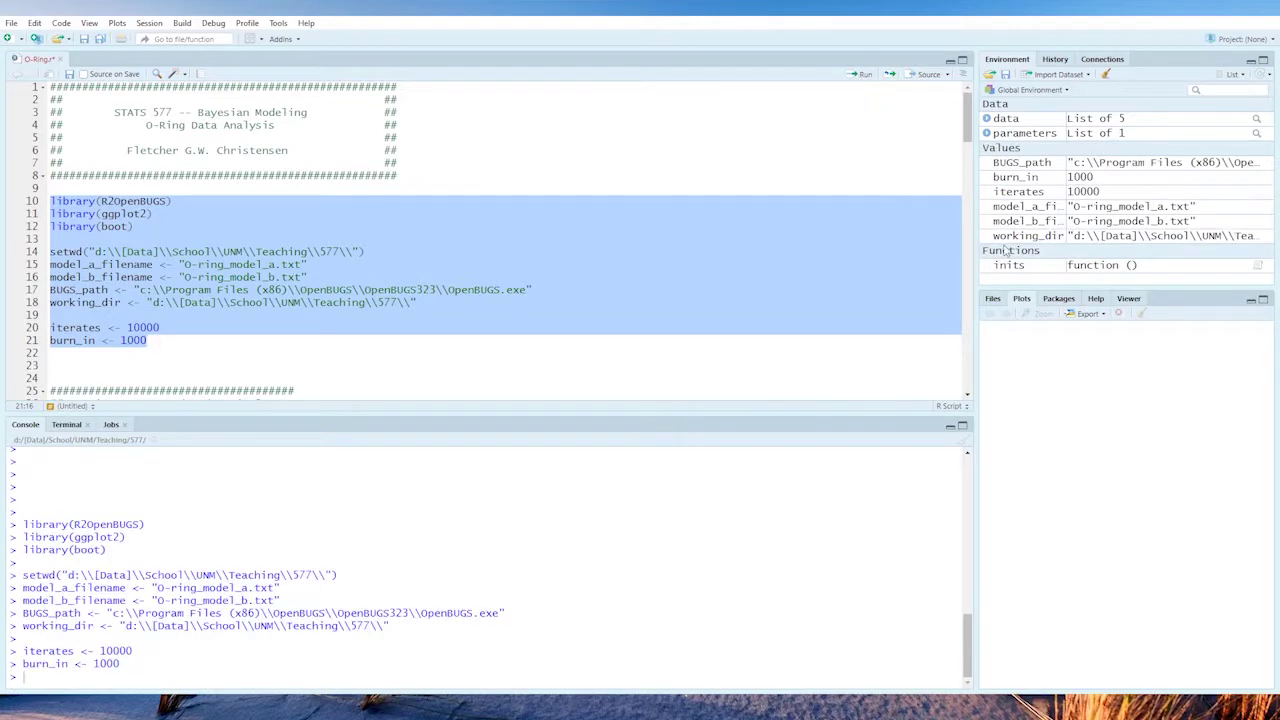
Run lines 28 to 35 to read O-ring_data.csv and define n, y, temp and the prior parameters a and b
scroll(744, 279, "down", 5)
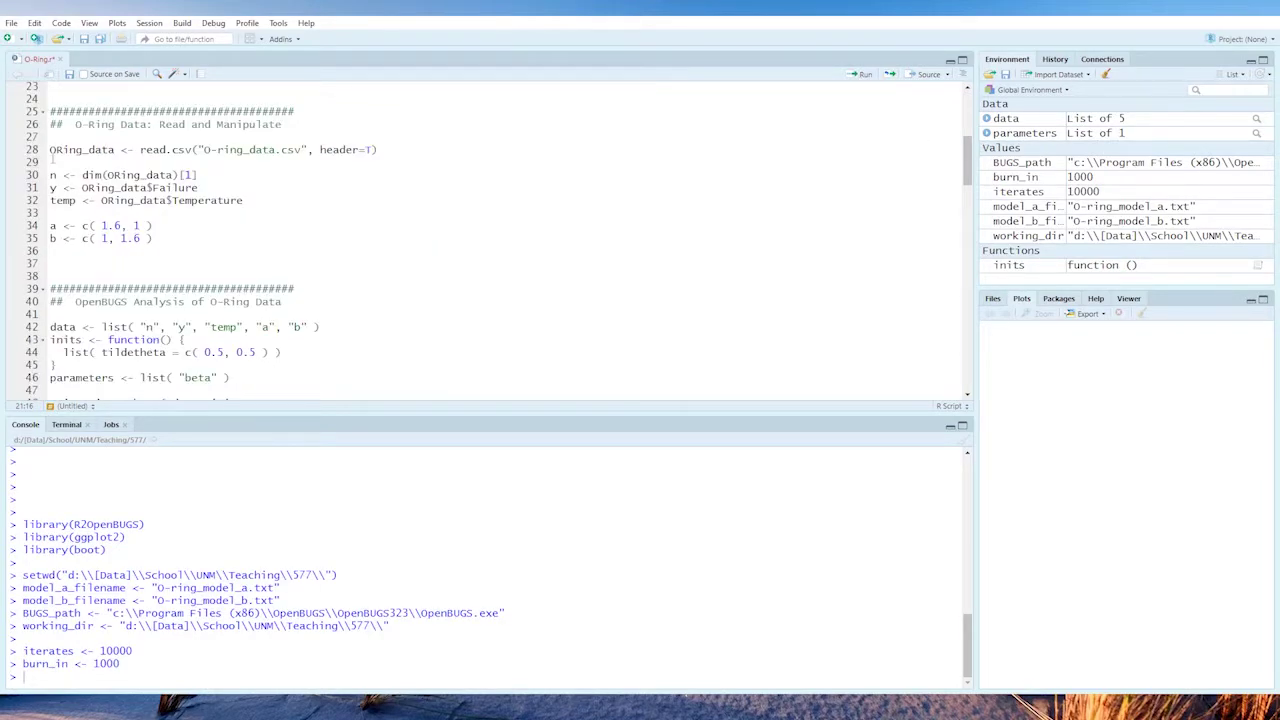
left_click_drag(50, 149, 162, 238)
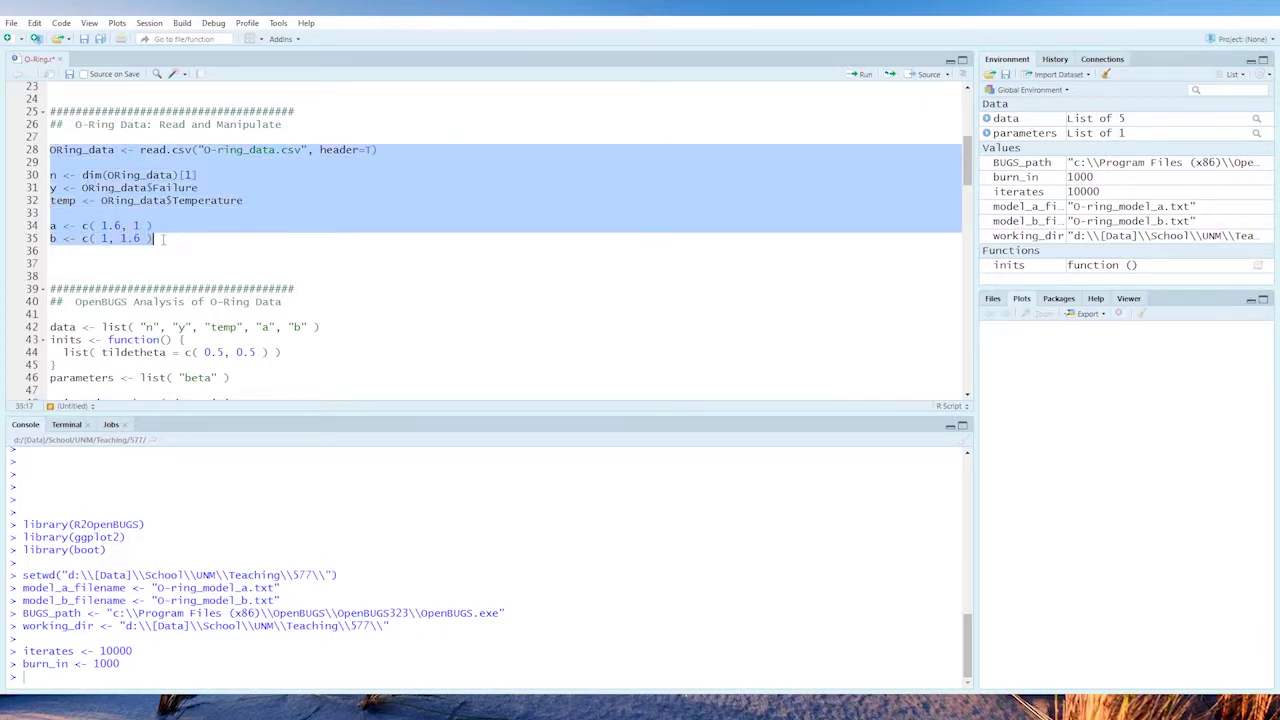
left_click(861, 76)
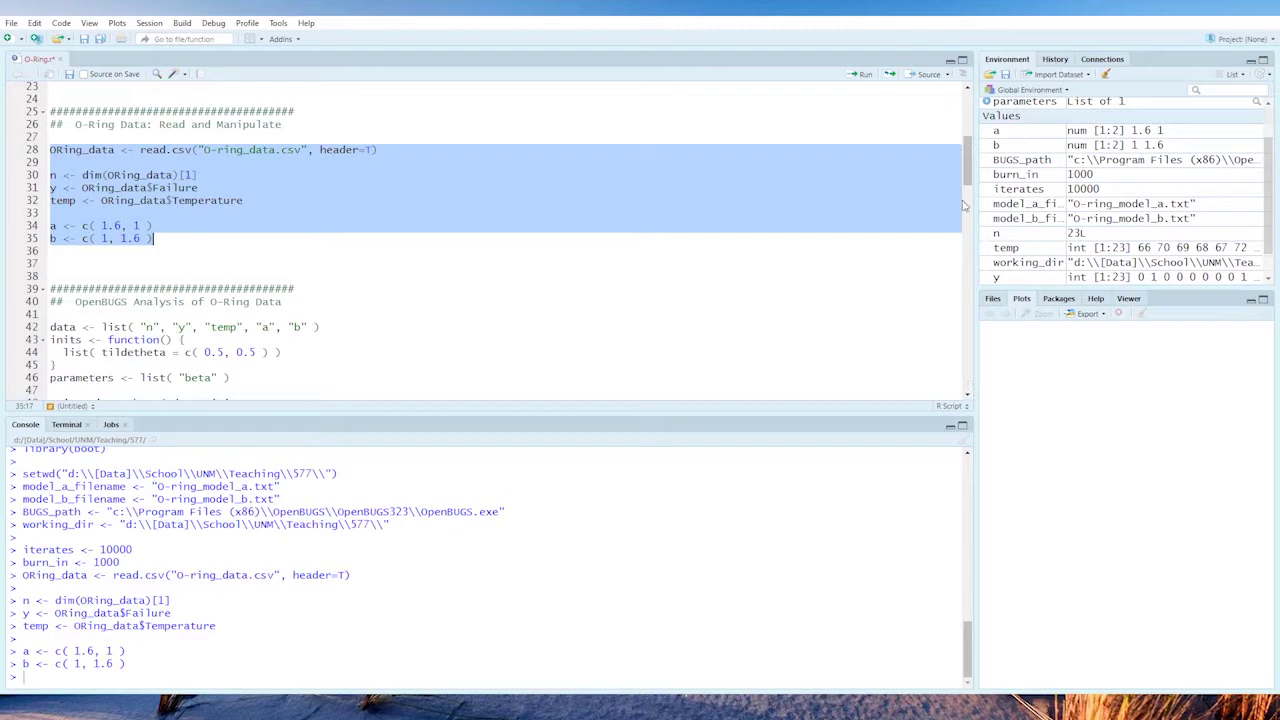
scroll(968, 207, "down", 5)
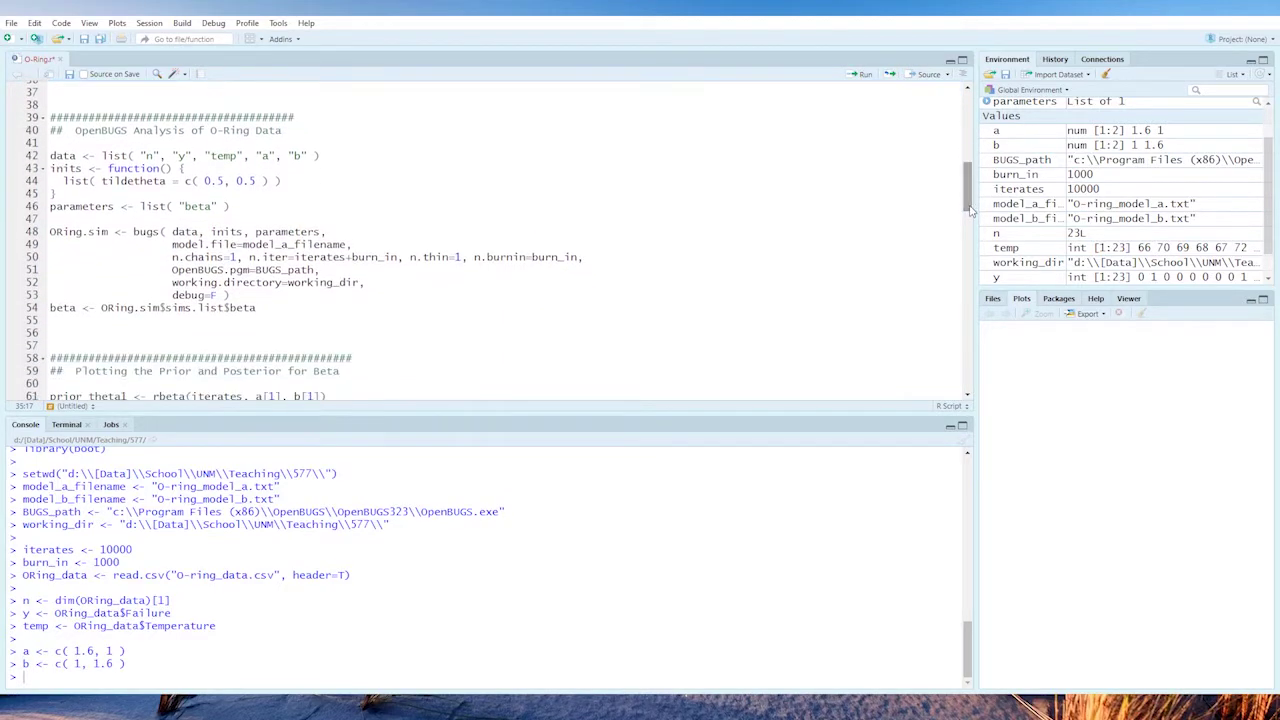
Run the OpenBUGS analysis code on lines 42 to 54 and print the first rows and the dimensions of beta in the console
left_click_drag(50, 155, 369, 323)
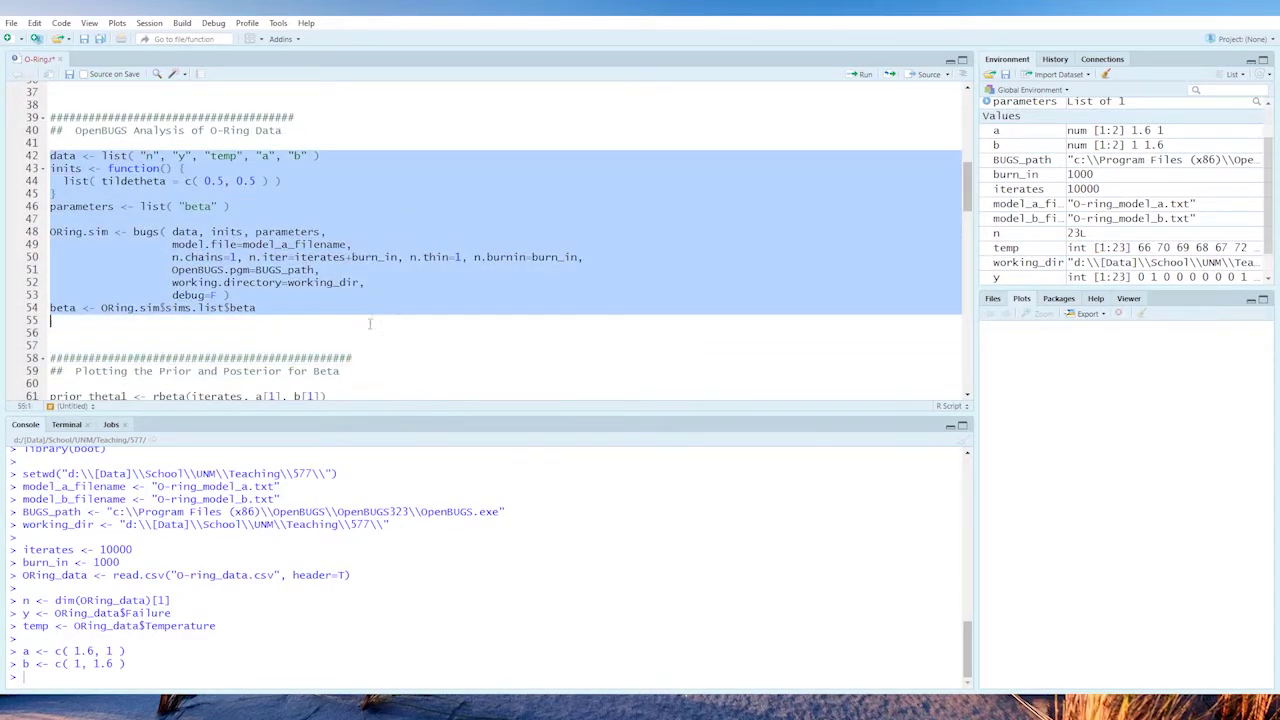
left_click(859, 76)
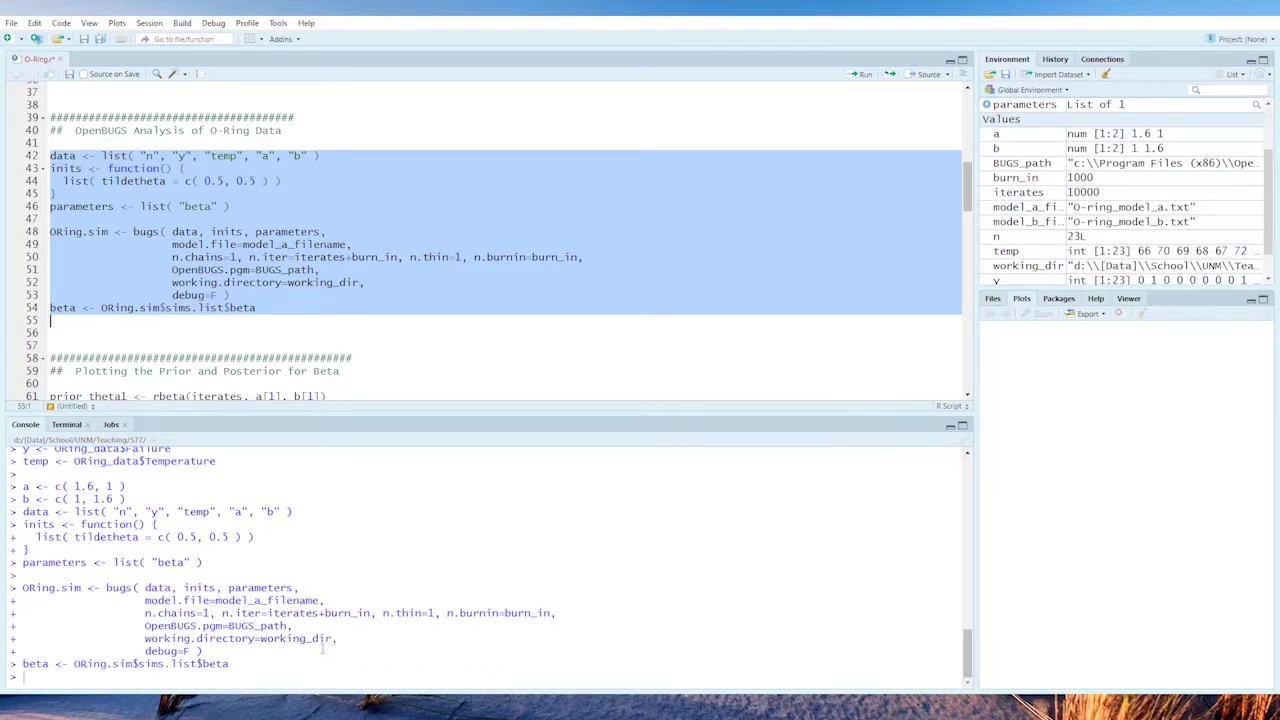
type("hea")
key("Tab")
type("beta")
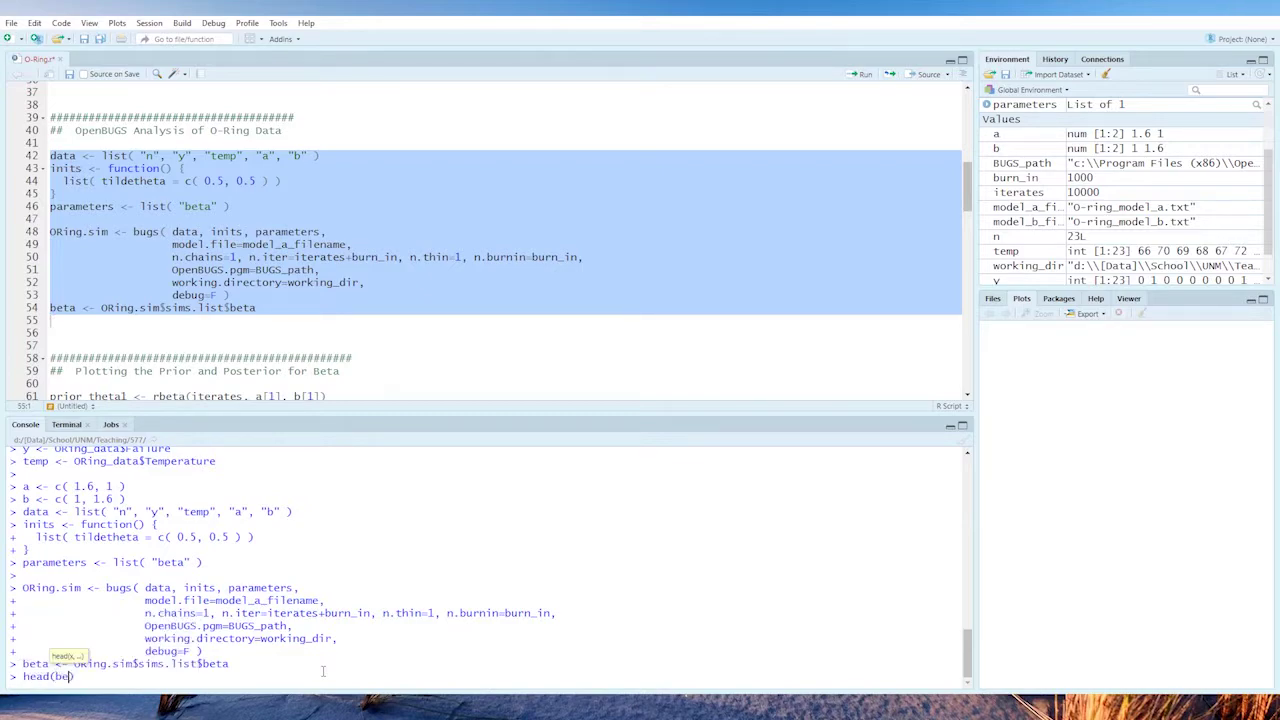
key("Return")
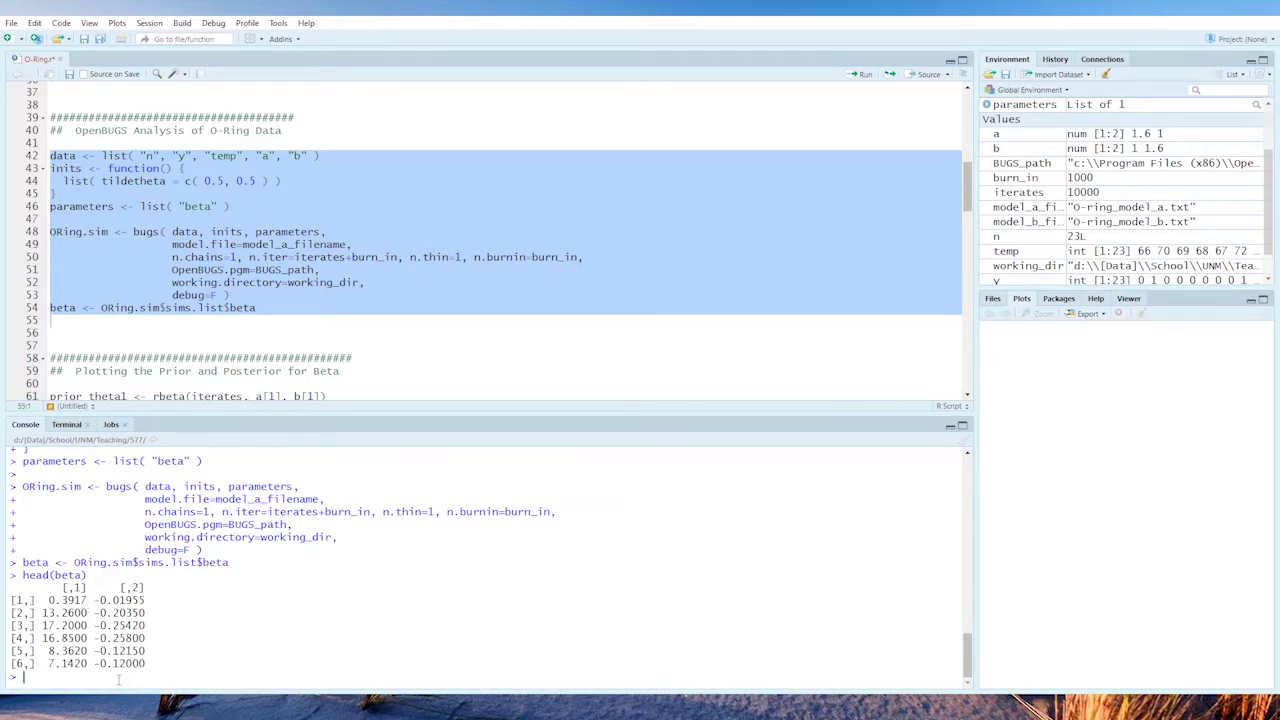
type("im(beta")
key("Return")
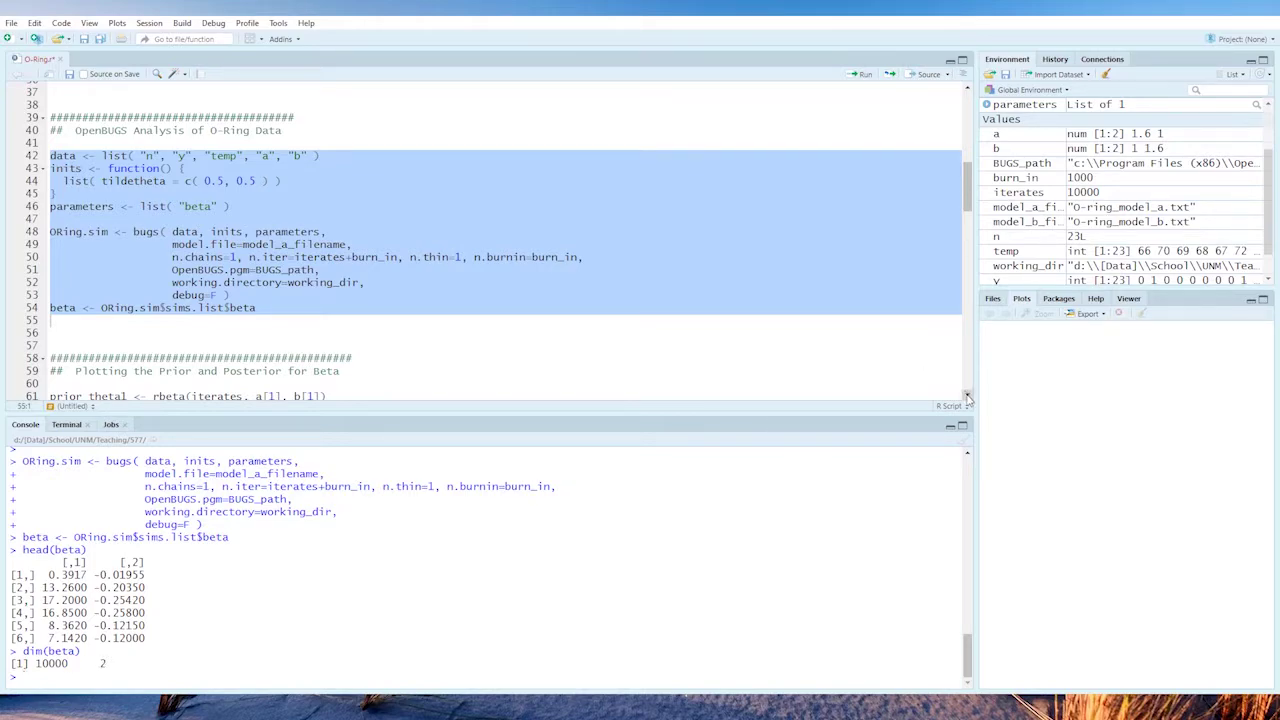
Examine lines 61 to 64, which sample the theta priors with rbeta and transform them into the beta priors
scroll(967, 398, "down", 5)
scroll(967, 398, "down", 1)
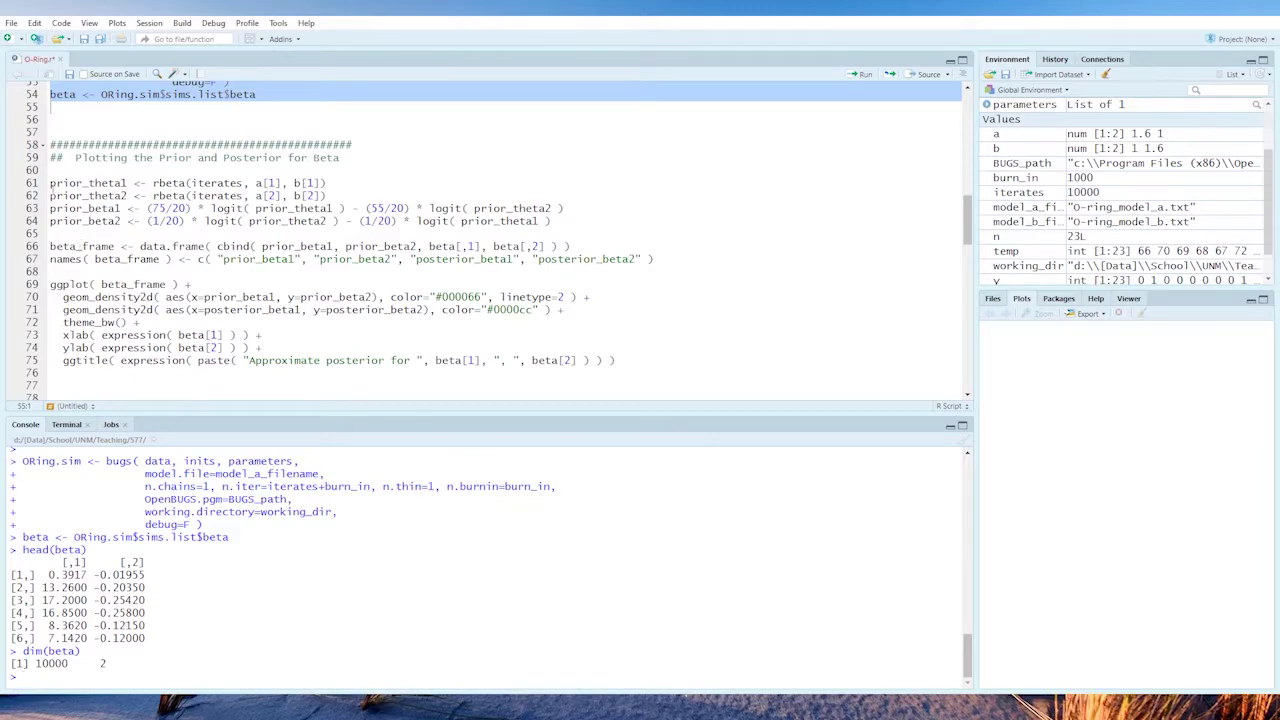
left_click_drag(50, 183, 50, 209)
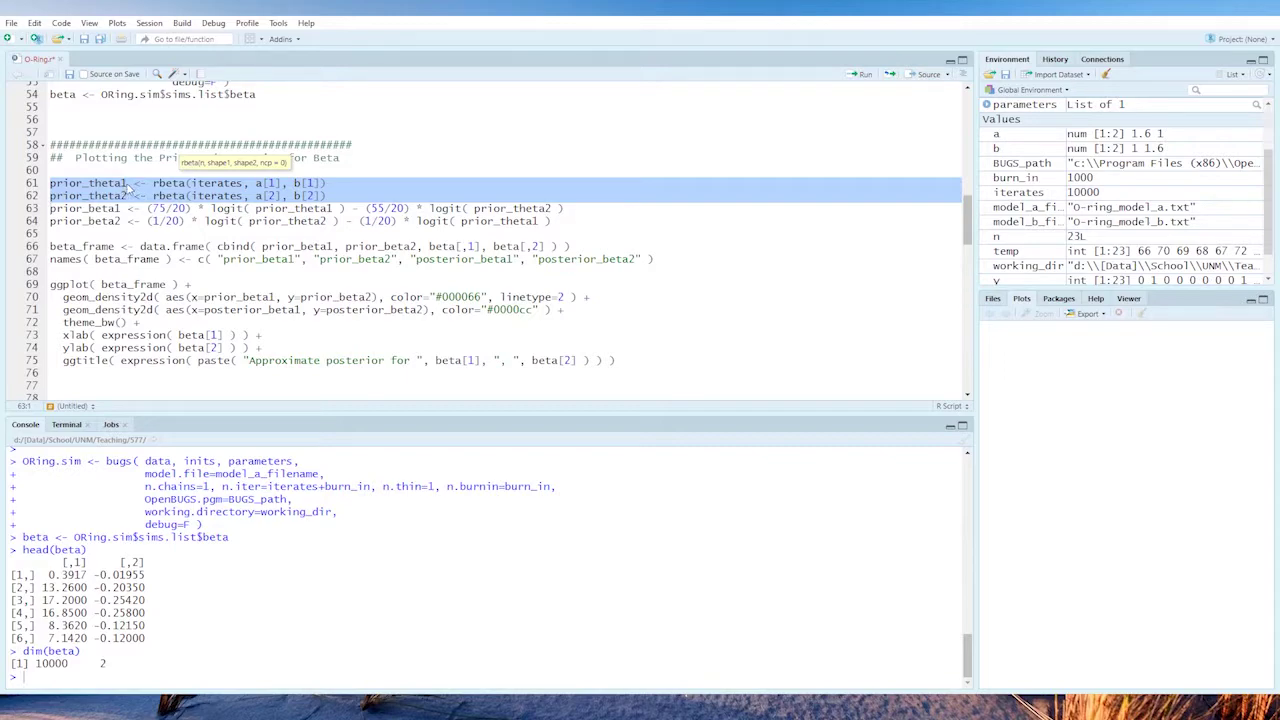
left_click(244, 184)
left_click_drag(191, 184, 246, 188)
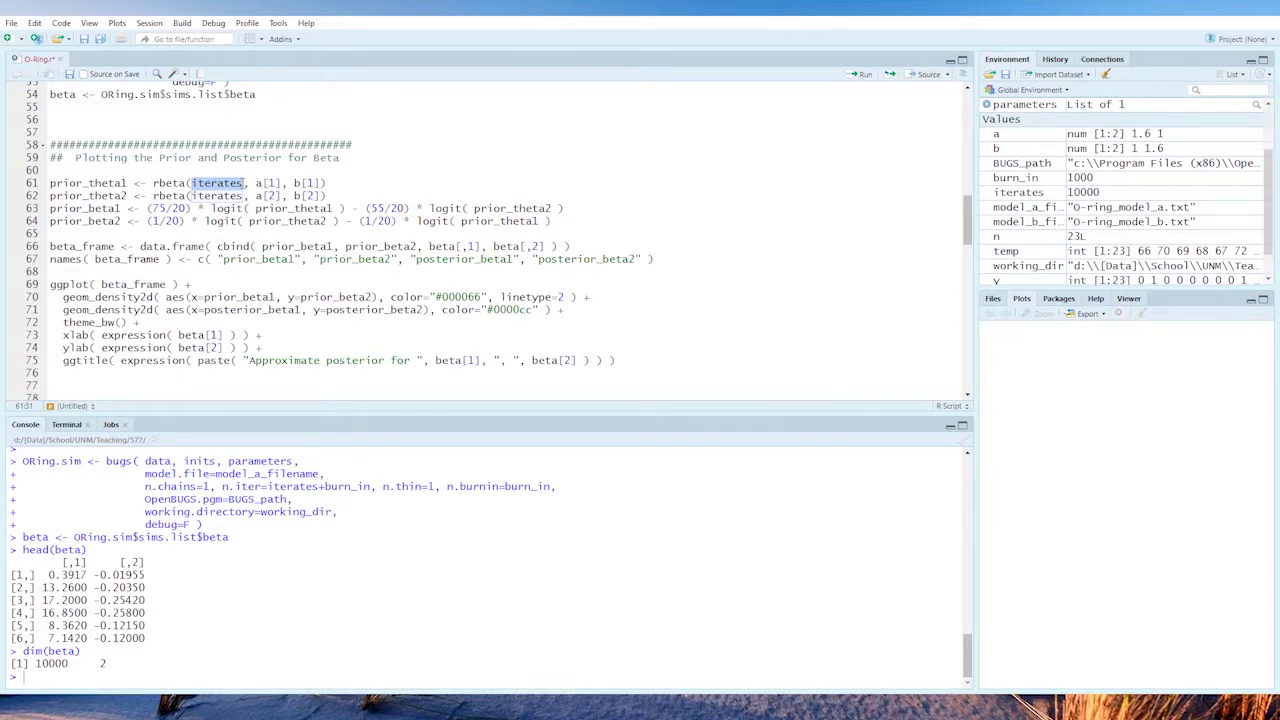
left_click_drag(256, 184, 322, 184)
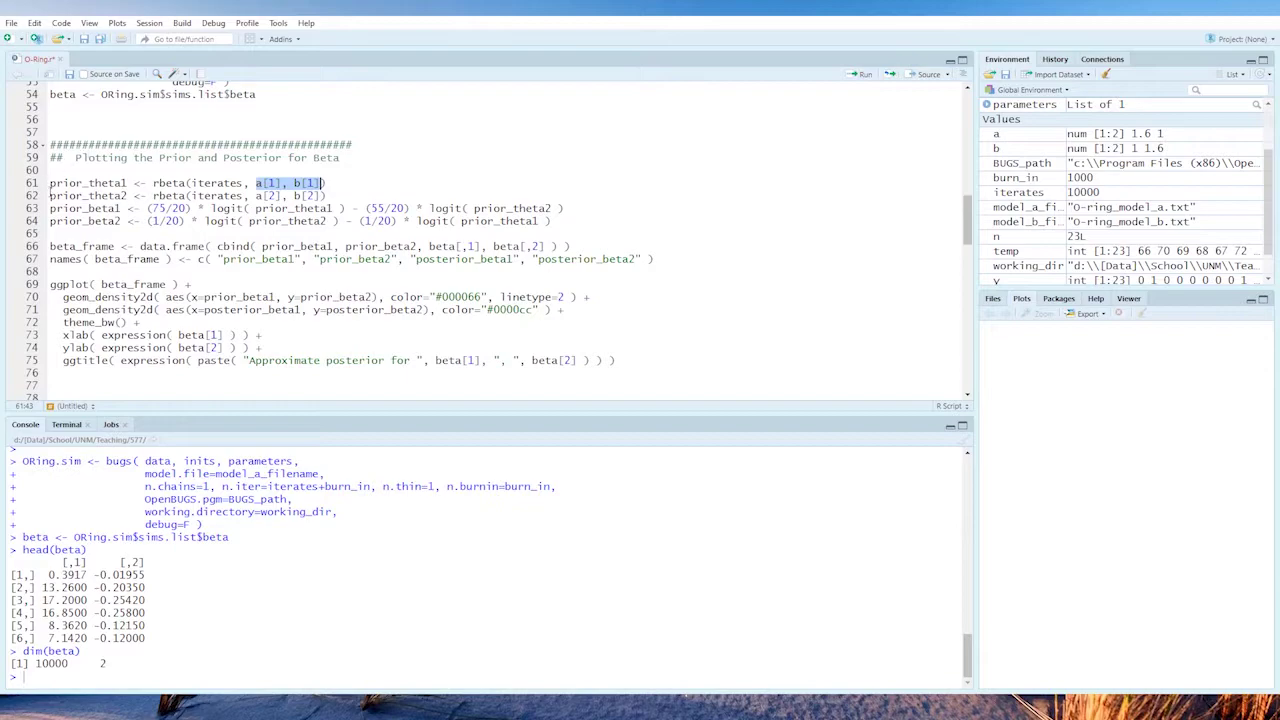
left_click_drag(50, 196, 347, 199)
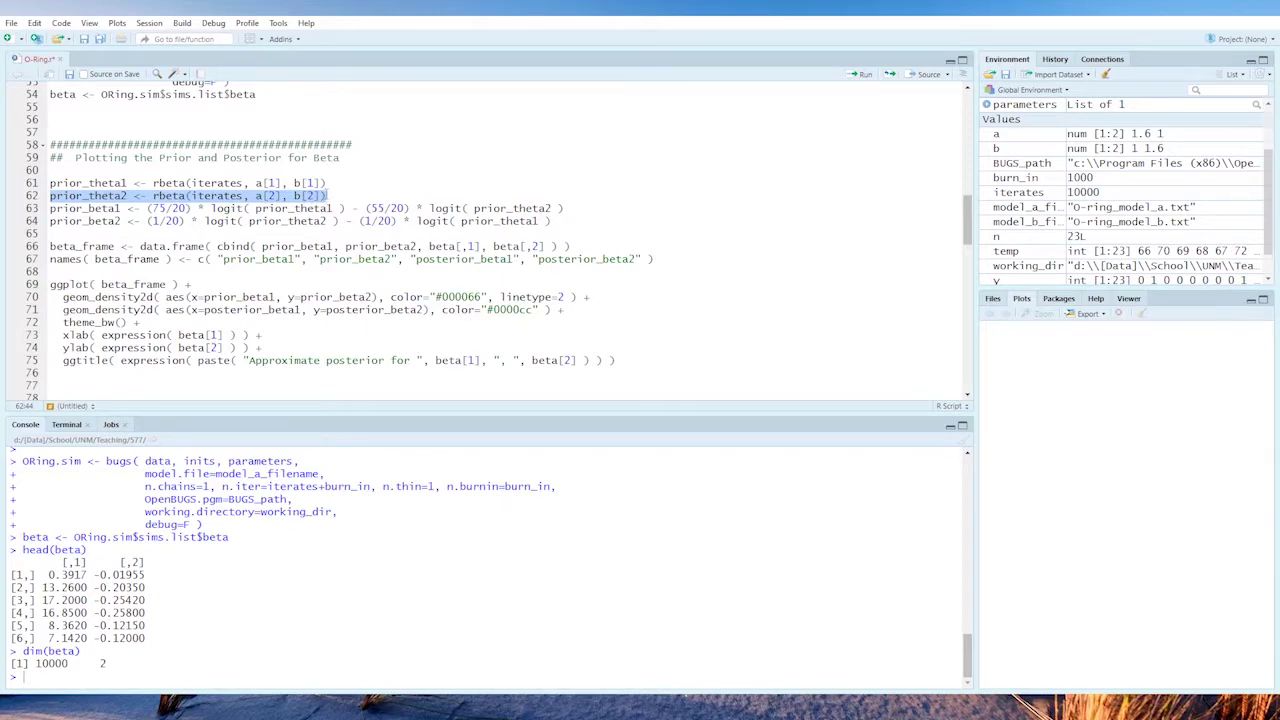
left_click(328, 196)
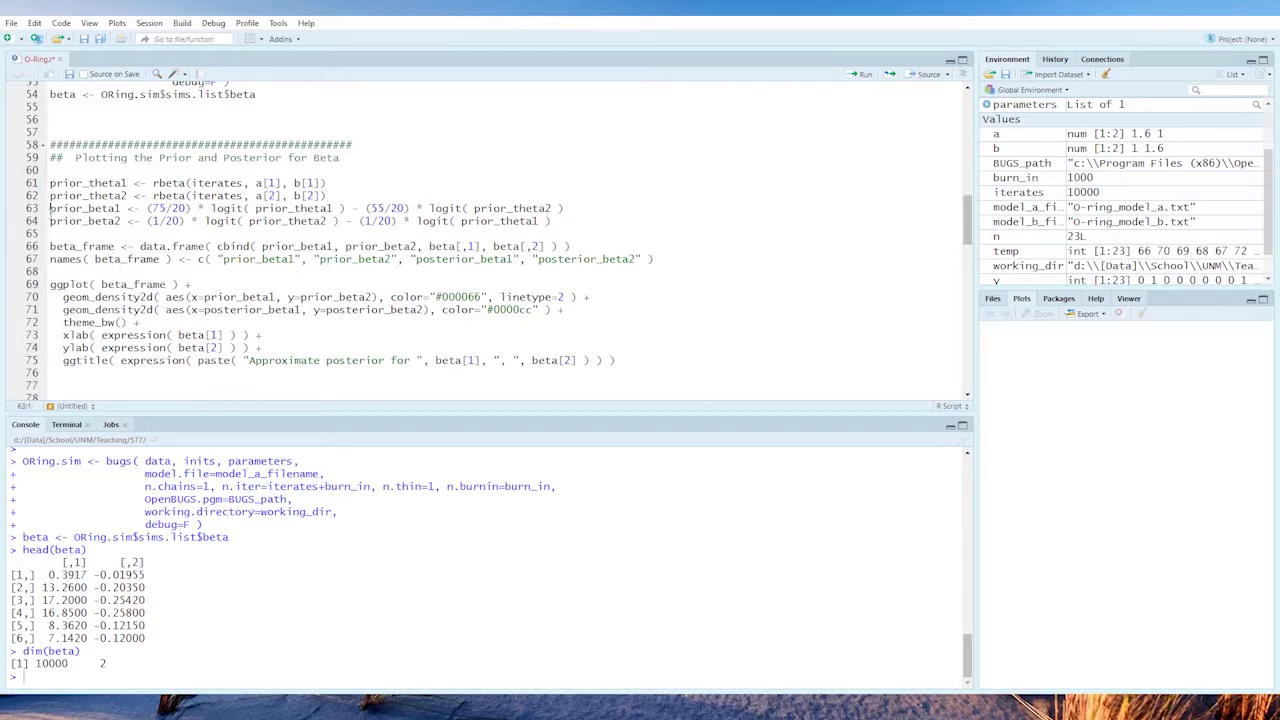
left_click_drag(50, 208, 50, 234)
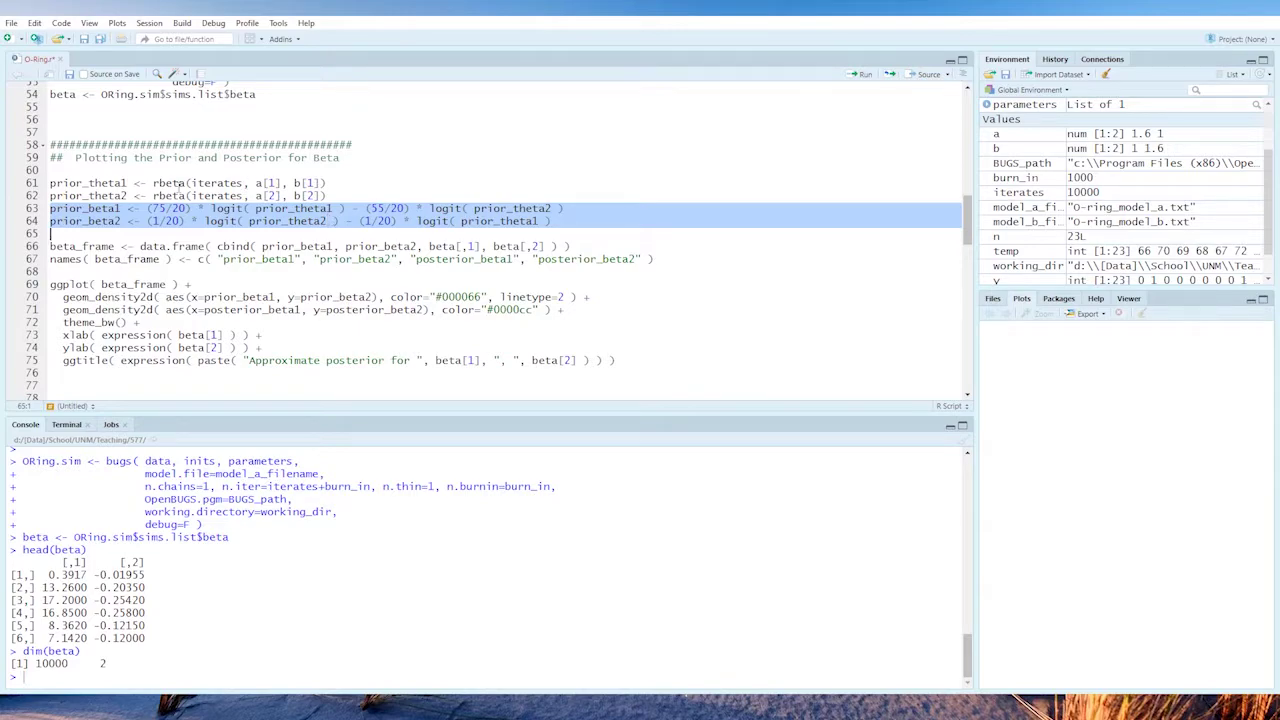
left_click(128, 183)
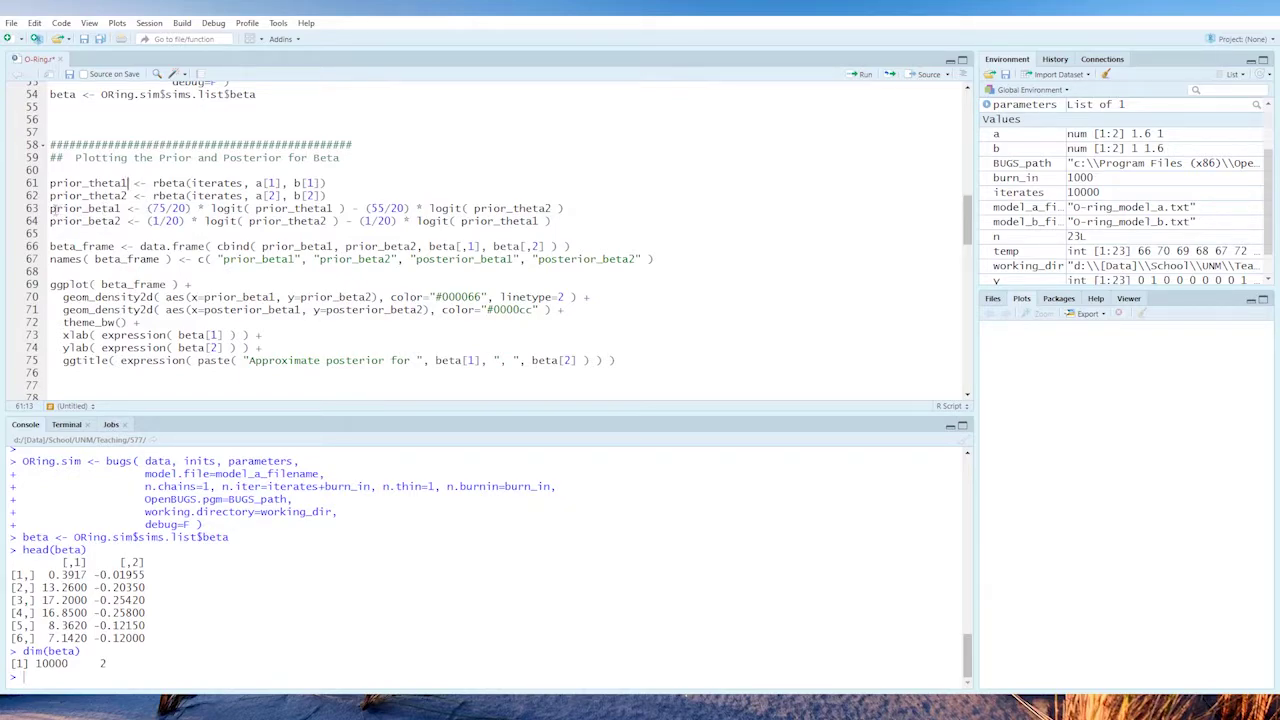
left_click_drag(50, 209, 50, 233)
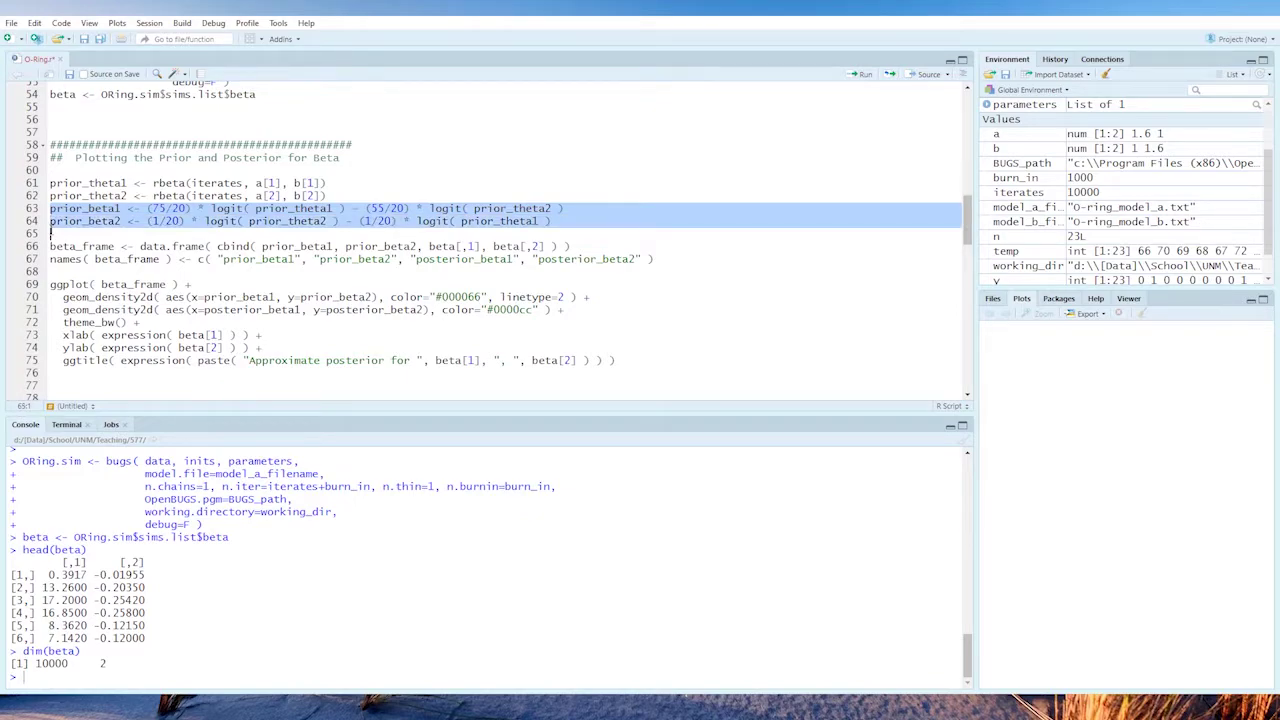
left_click(50, 233)
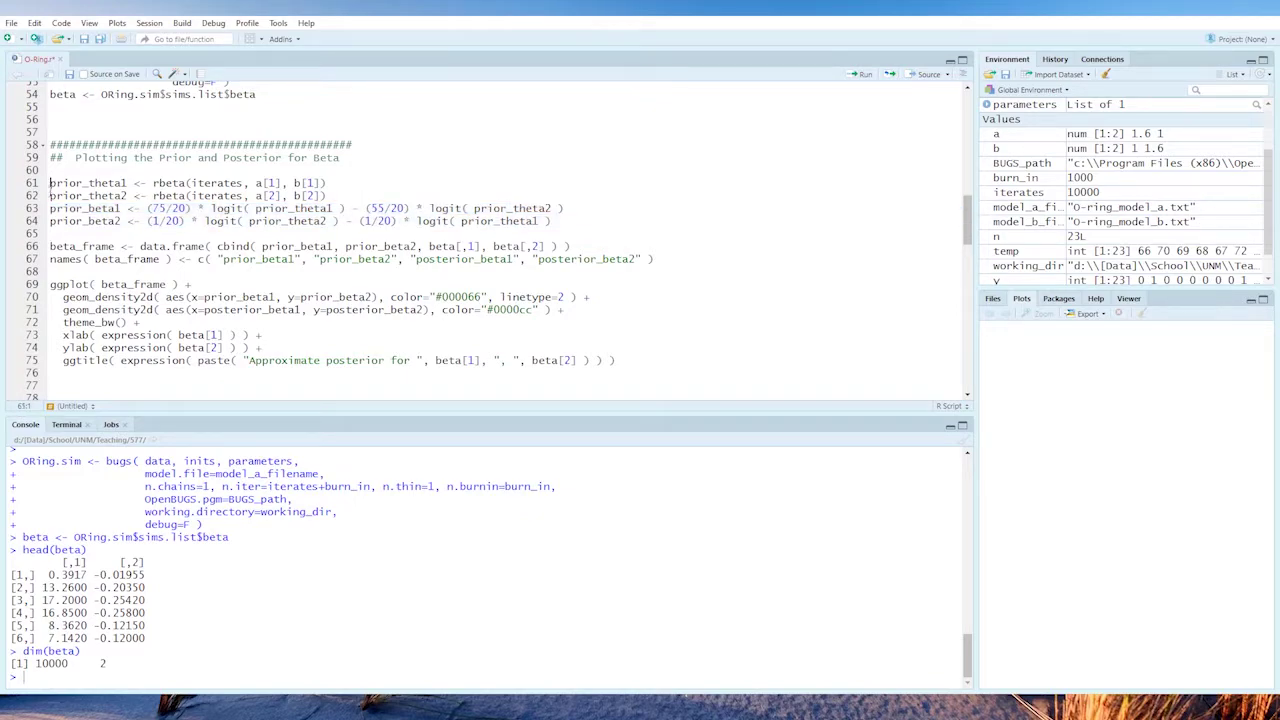
Run lines 61 to 67 to generate the prior samples and combine them with the posterior samples in beta_frame
left_click_drag(50, 183, 50, 233)
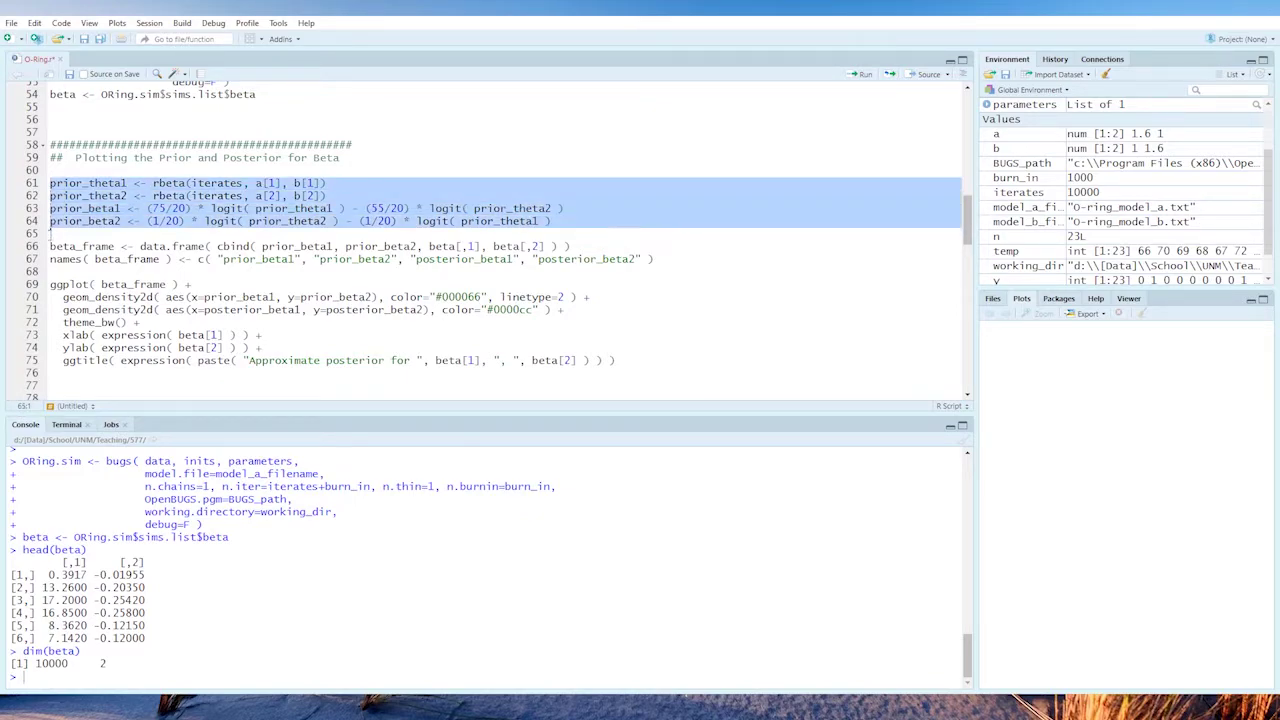
left_click(865, 78)
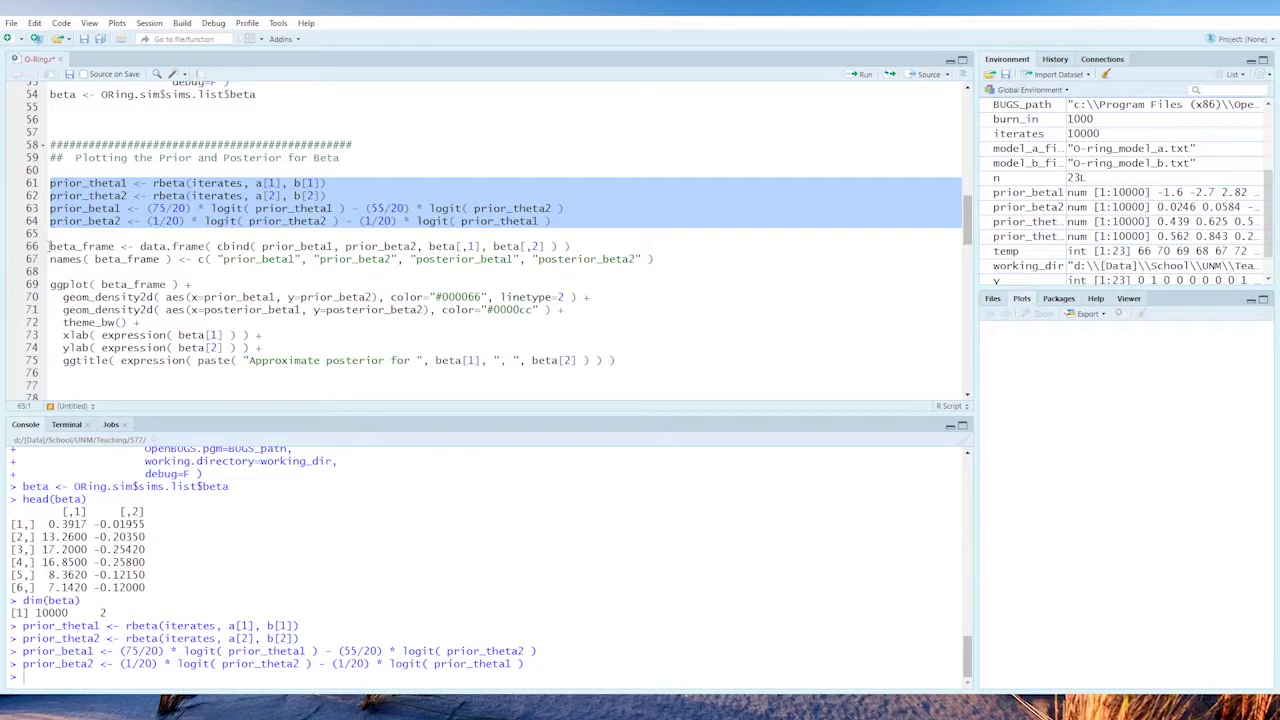
left_click_drag(50, 246, 50, 271)
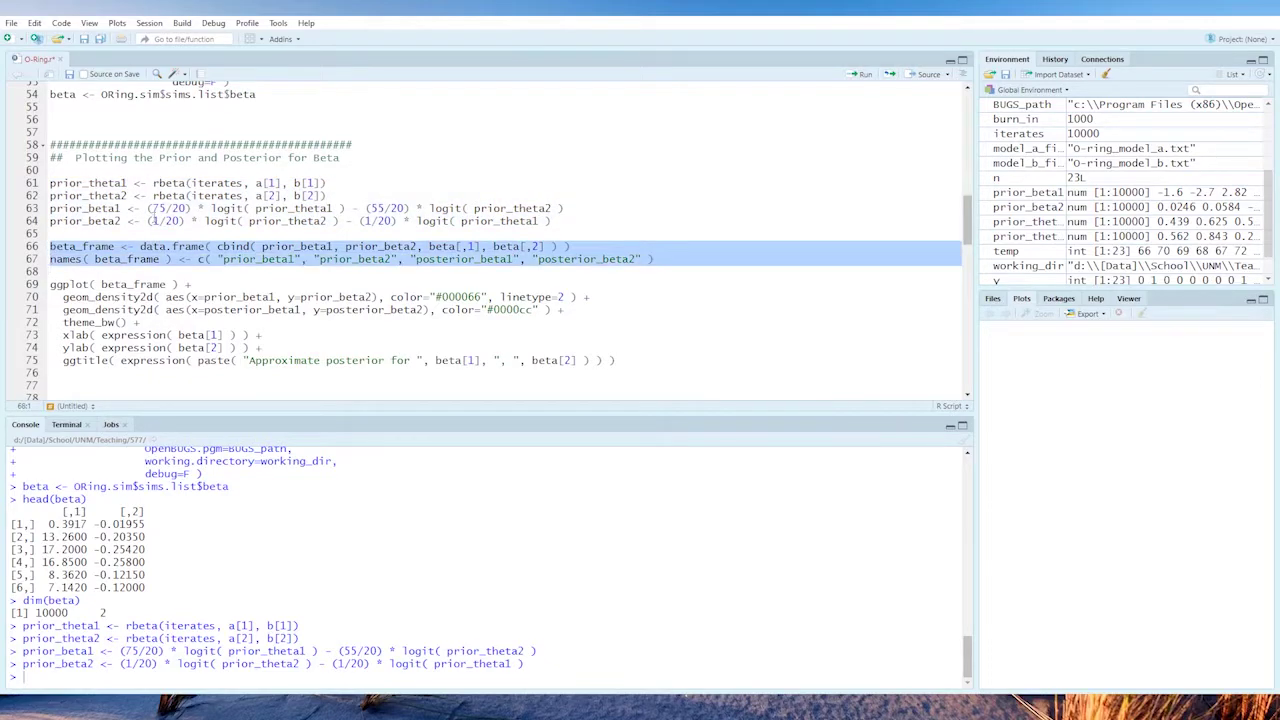
left_click(860, 77)
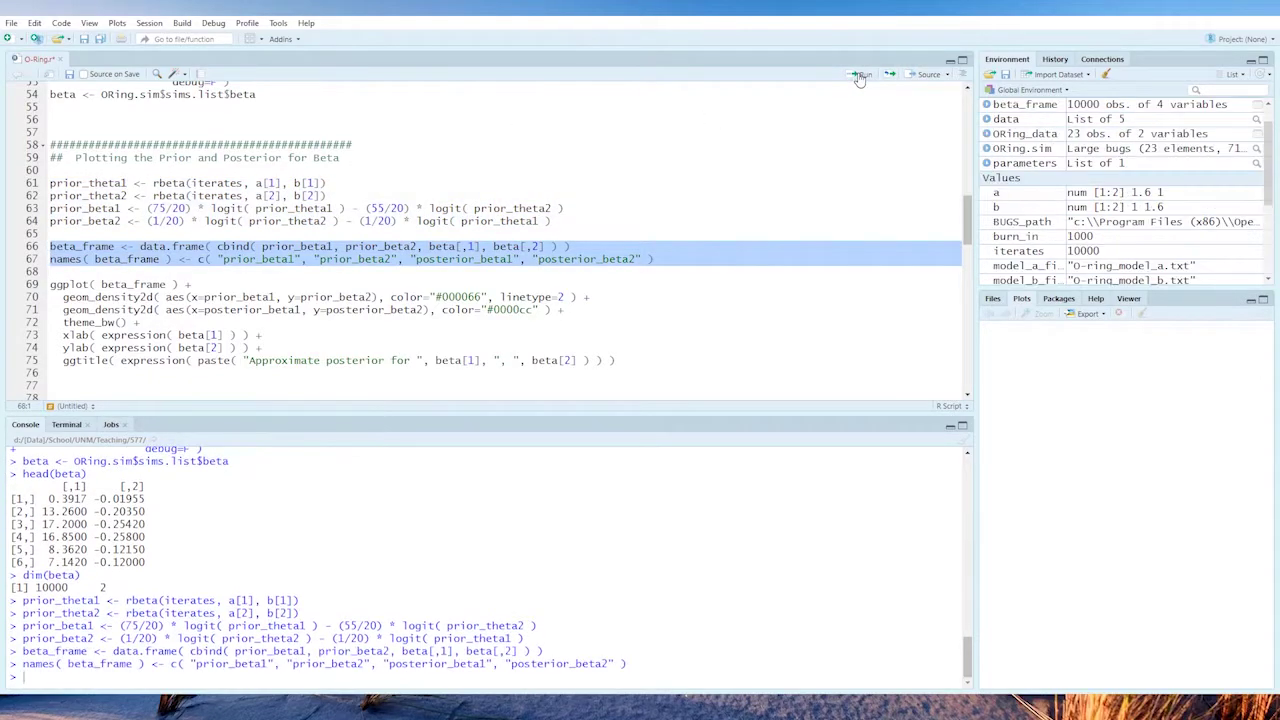
Run the ggplot code on lines 69 to 75 to plot the prior and posterior densities of beta, and enlarge the plot
key("Down")
key("shift+Down")
key("shift+Down")
key("shift+Down")
key("shift+Down")
key("shift+Down")
key("shift+Down")
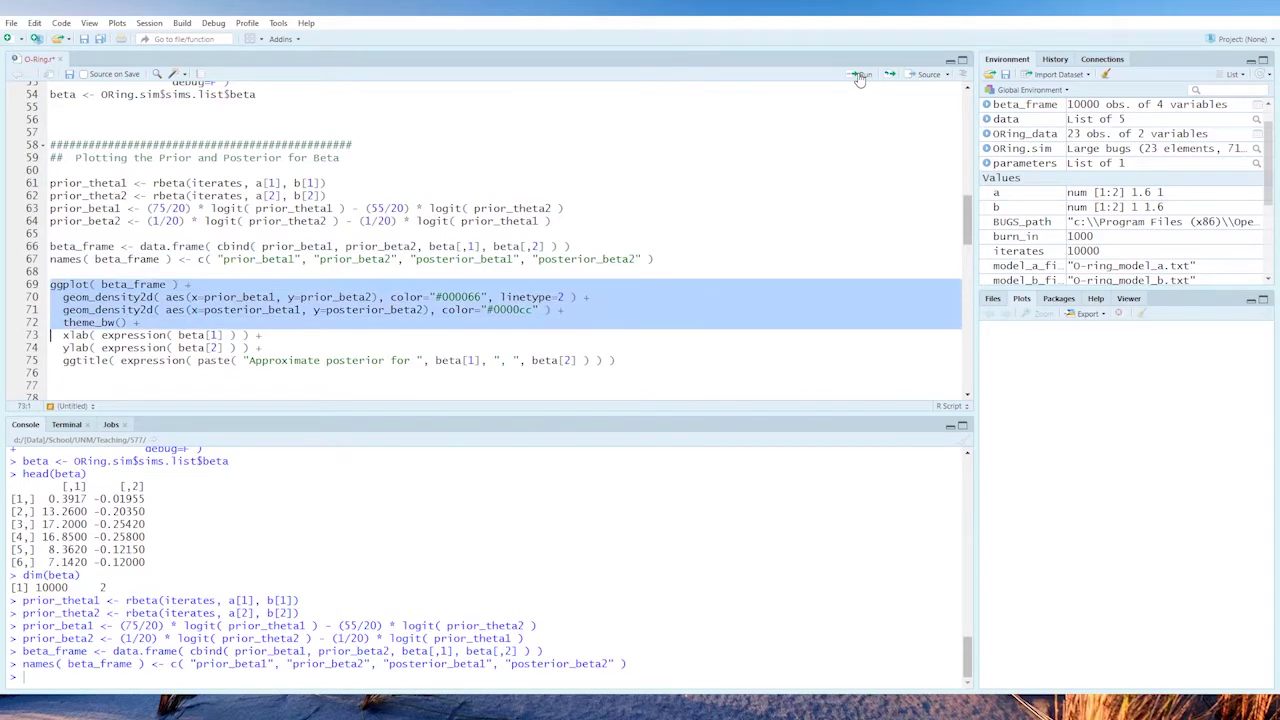
key("shift+Down")
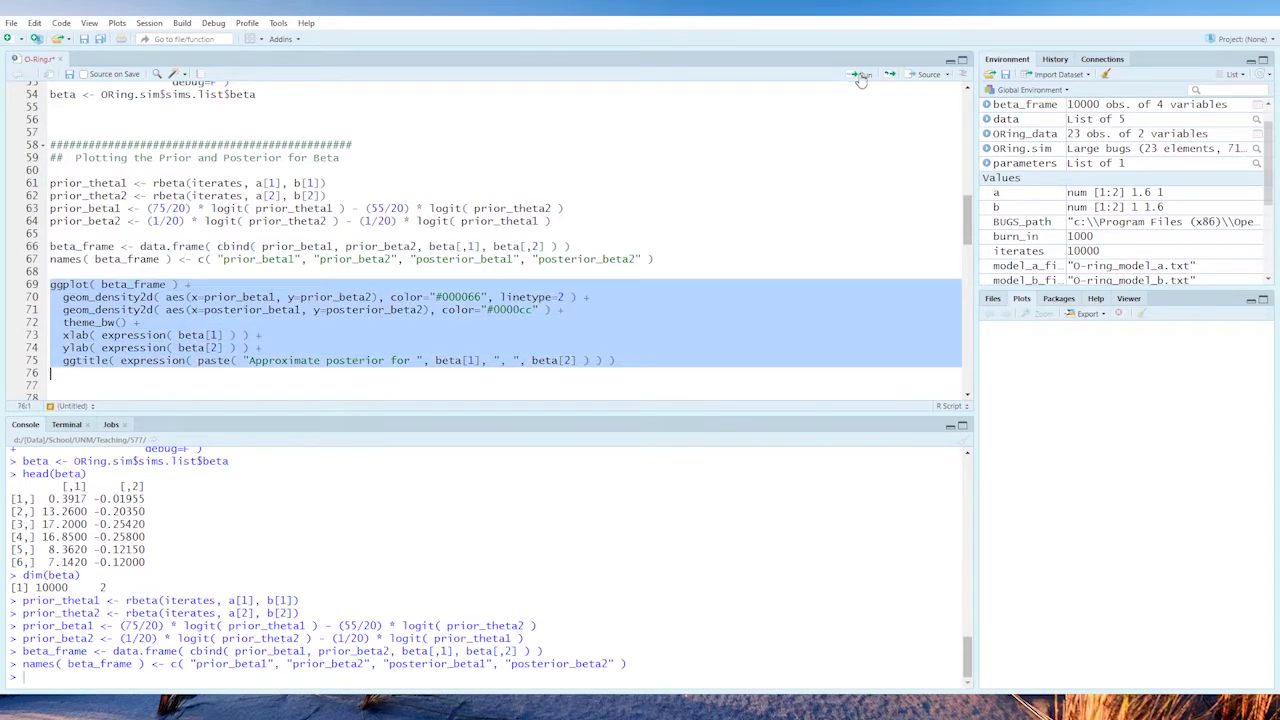
left_click(860, 77)
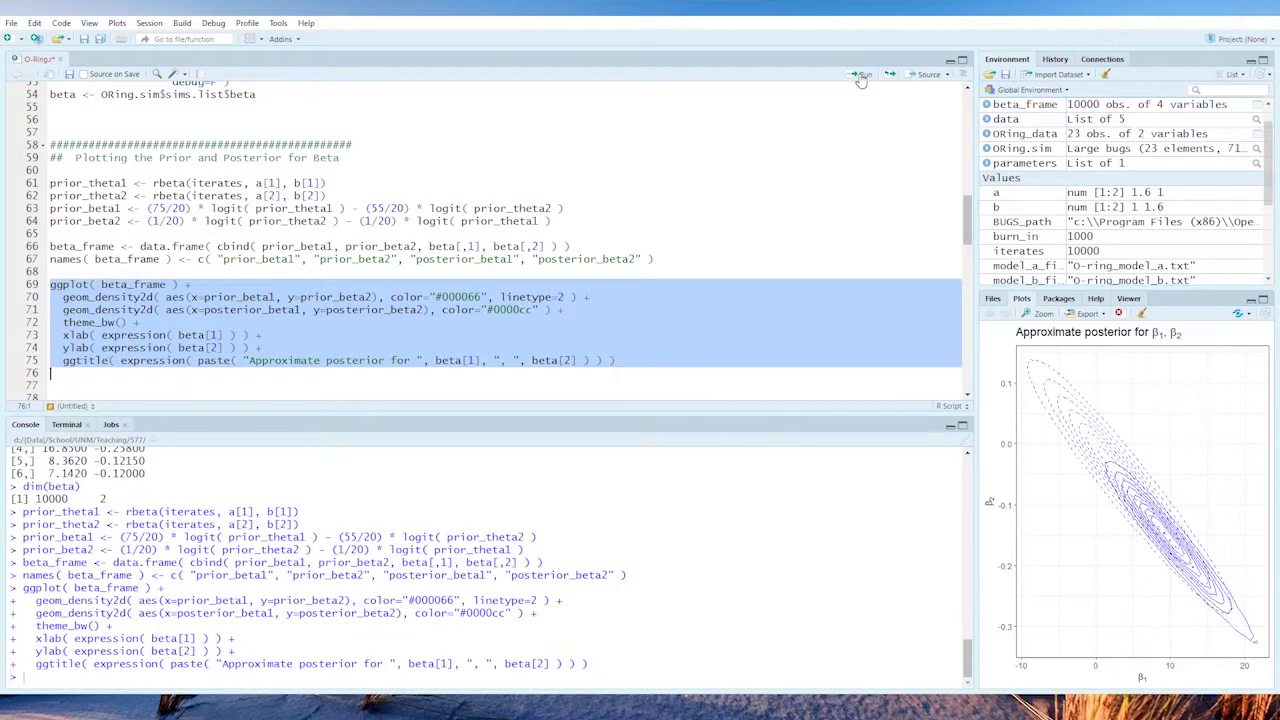
left_click(1044, 316)
Run lines 82 to 85 to scale the O-ring temperatures and define c_temp, temp_center and temp_scale
left_click_drag(968, 229, 968, 240)
scroll(880, 265, "down", 5)
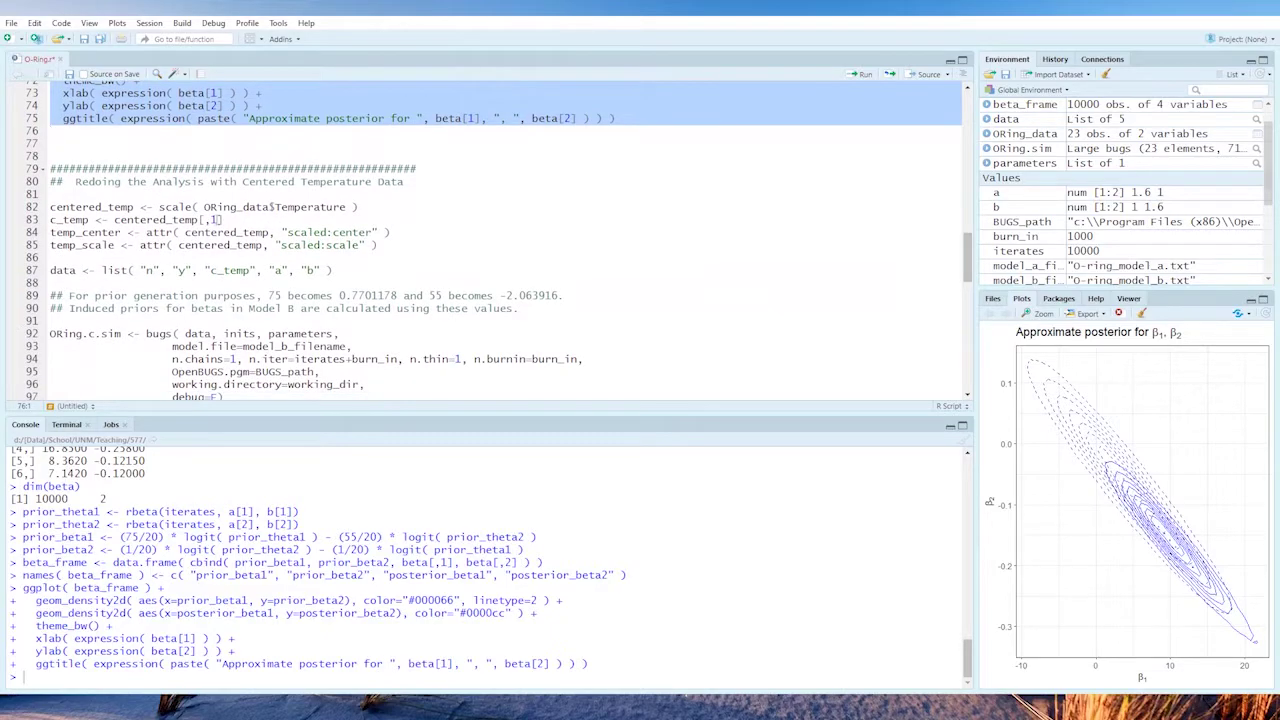
left_click_drag(159, 207, 194, 207)
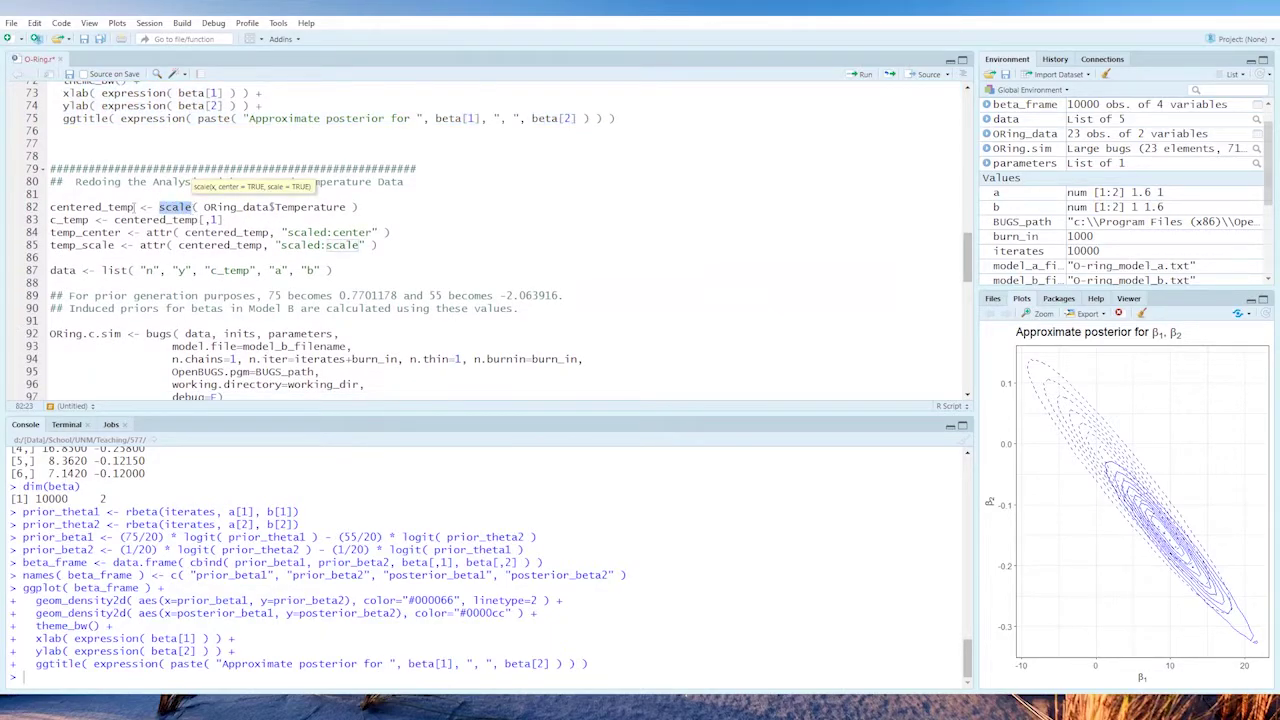
left_click(50, 206)
left_click_drag(204, 207, 346, 210)
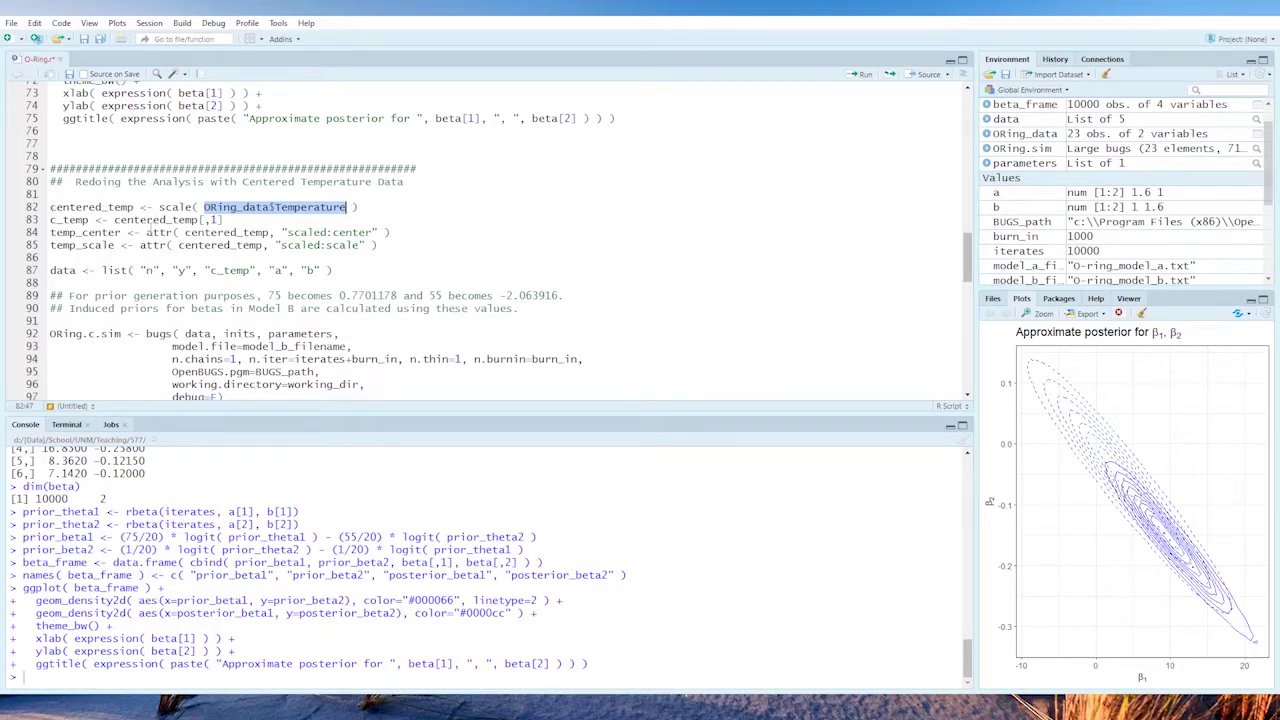
left_click_drag(49, 207, 380, 245)
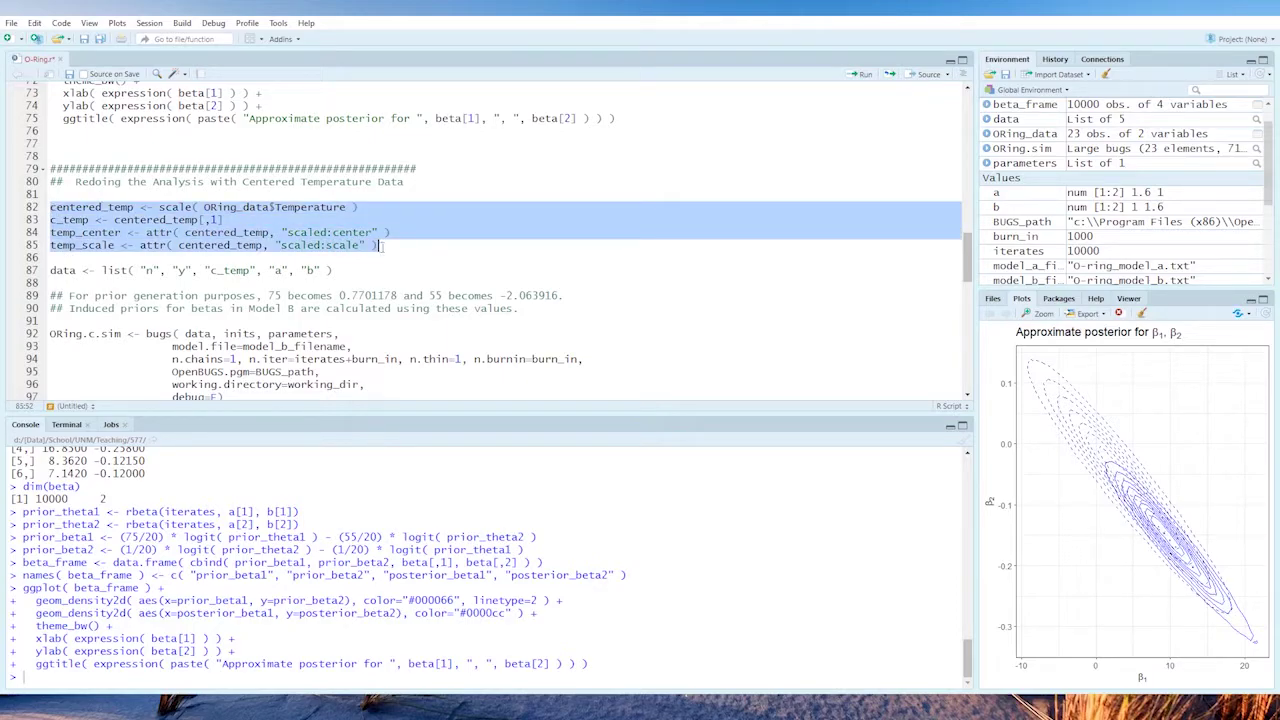
left_click(863, 76)
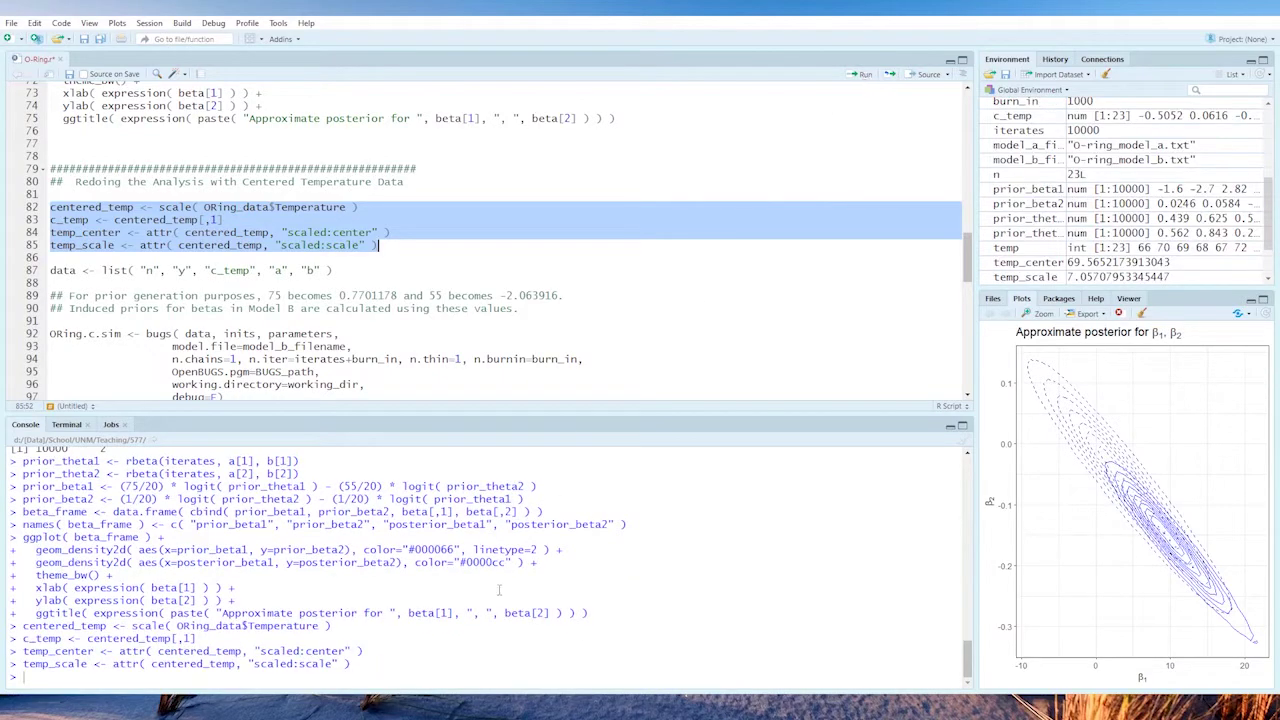
Print temp and centered_temp in the console to compare the original and scaled temperatures
key("Return")
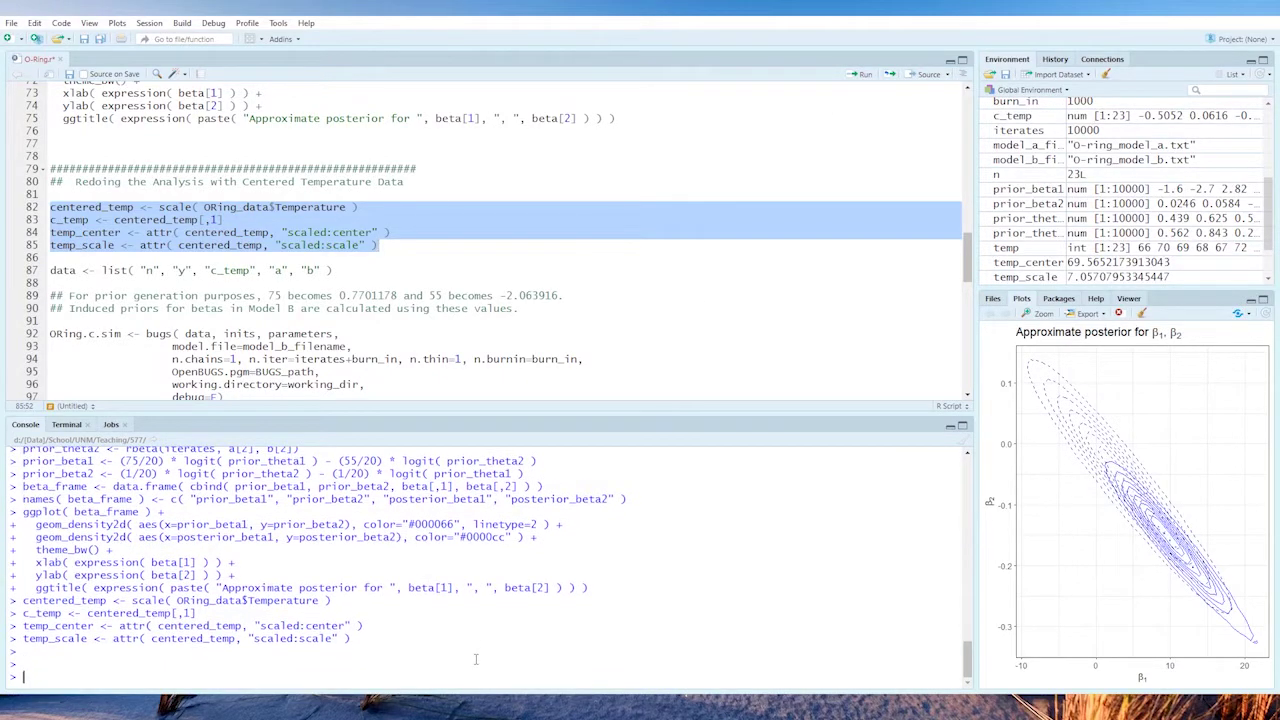
type("temp")
key("Return")
key("Return")
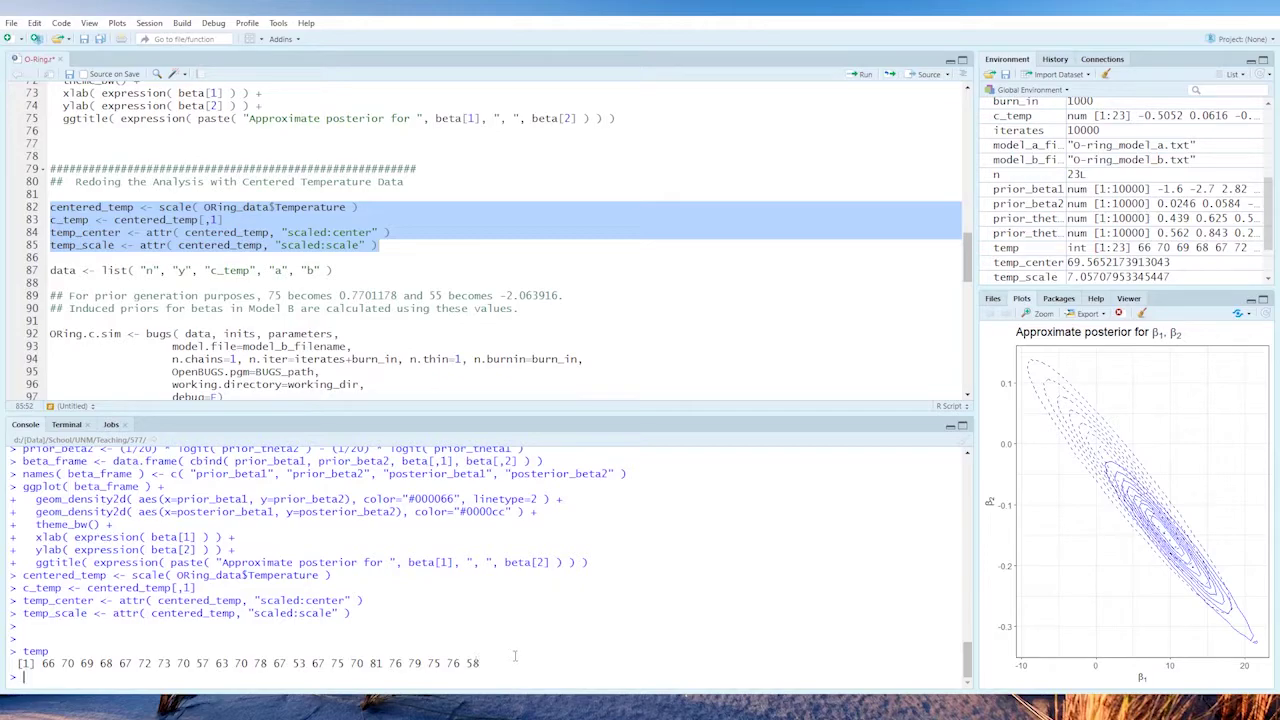
type("center")
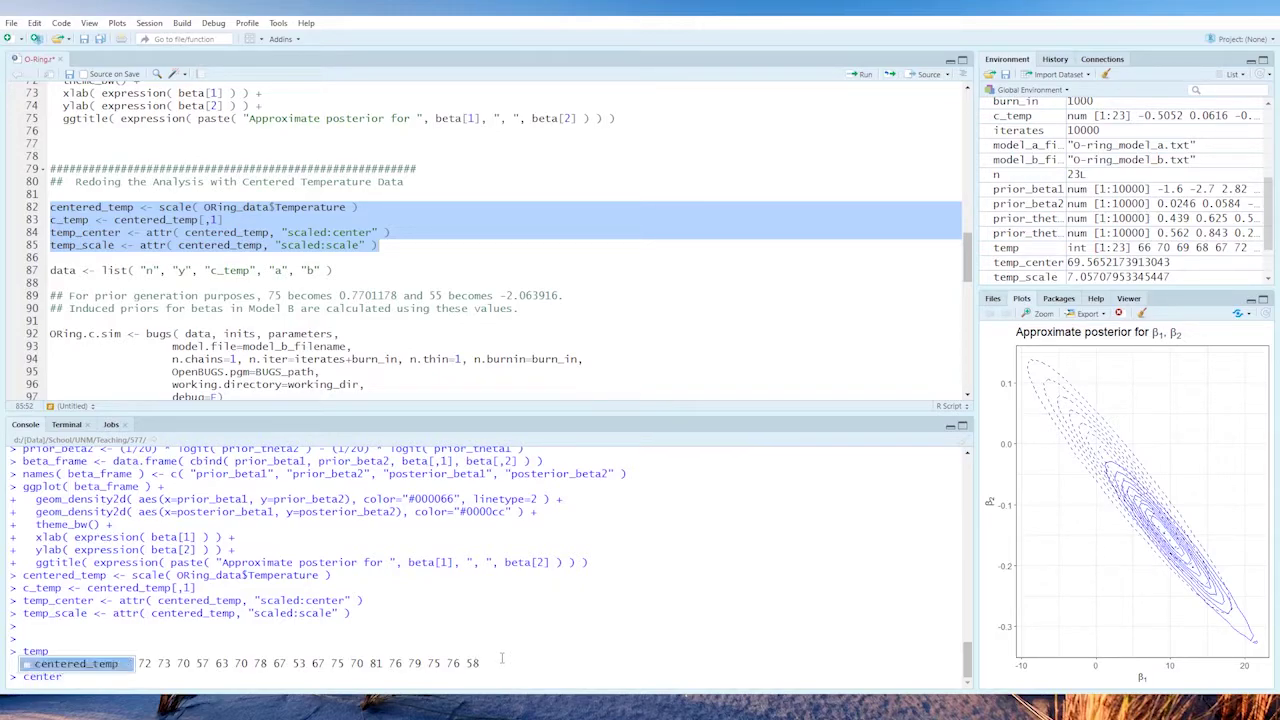
key("Tab")
key("Return")
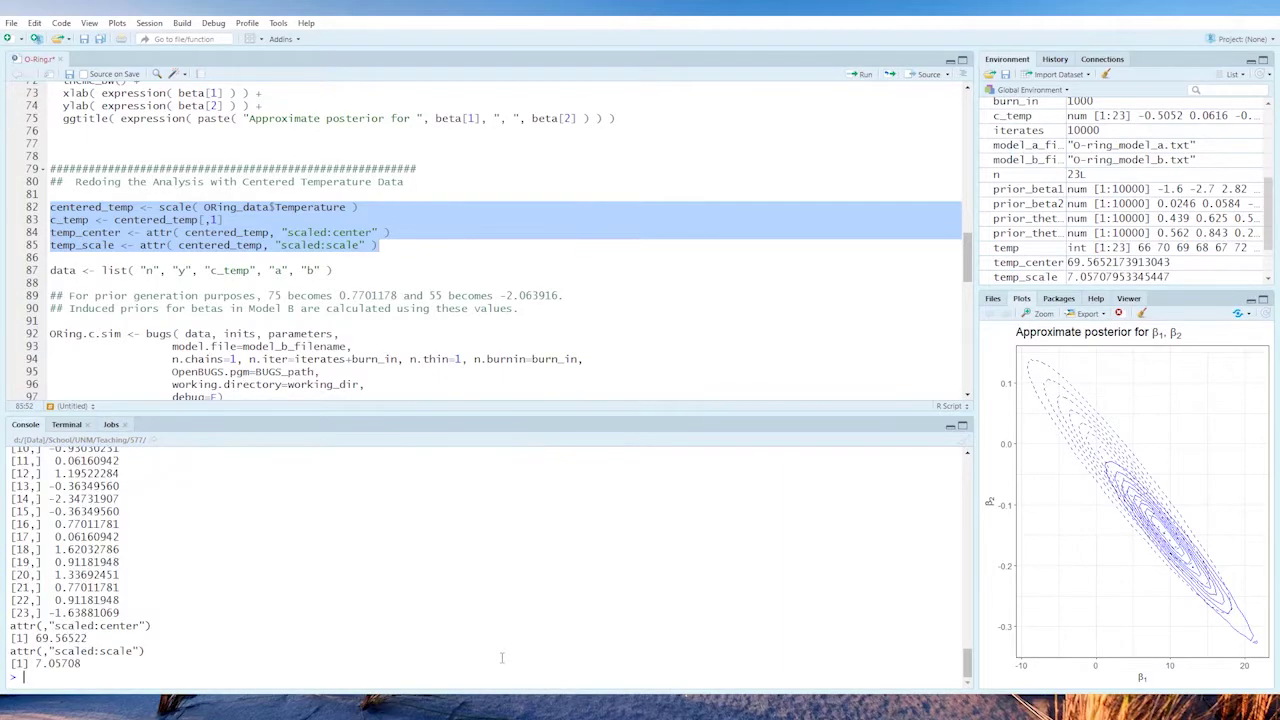
mouse_move(967, 666)
left_mouse_down()
mouse_move(967, 649)
mouse_move(967, 668)
left_mouse_up()
Print c_temp in the console to view the scaled temperatures as a plain vector
left_click(140, 232)
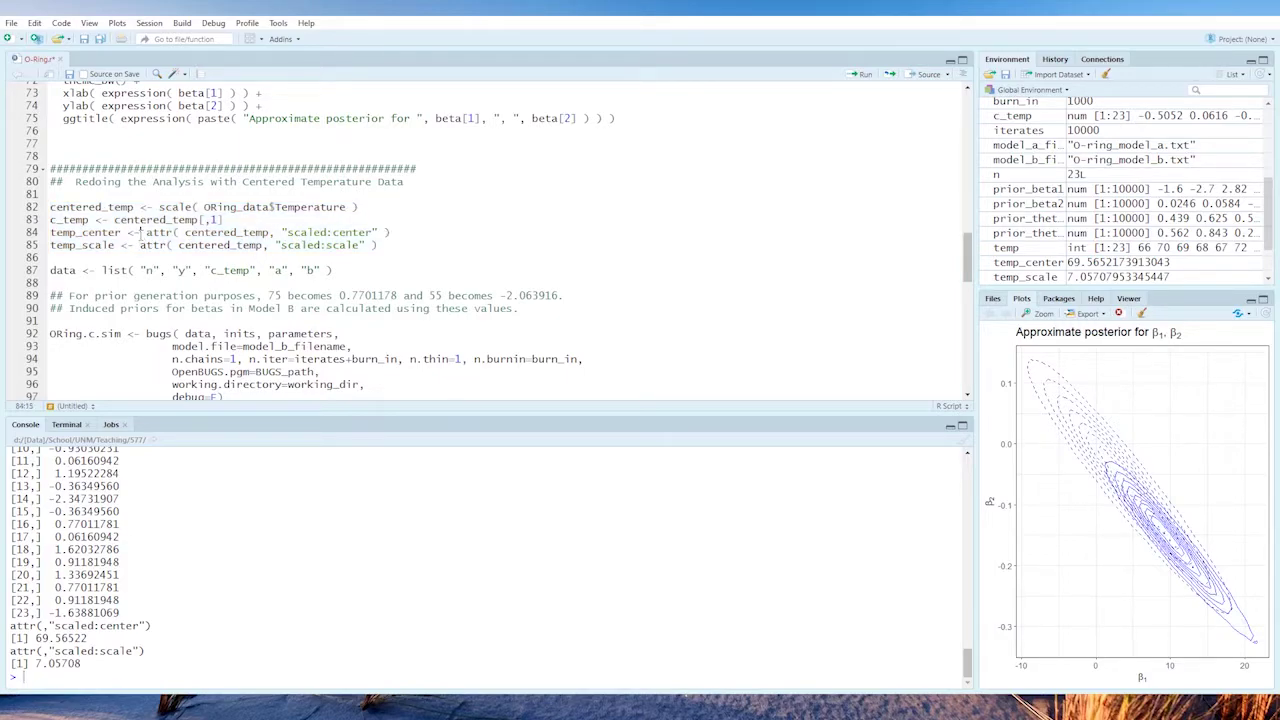
left_click(52, 219)
type("cc_temp")
scroll(273, 670, "up", 5)
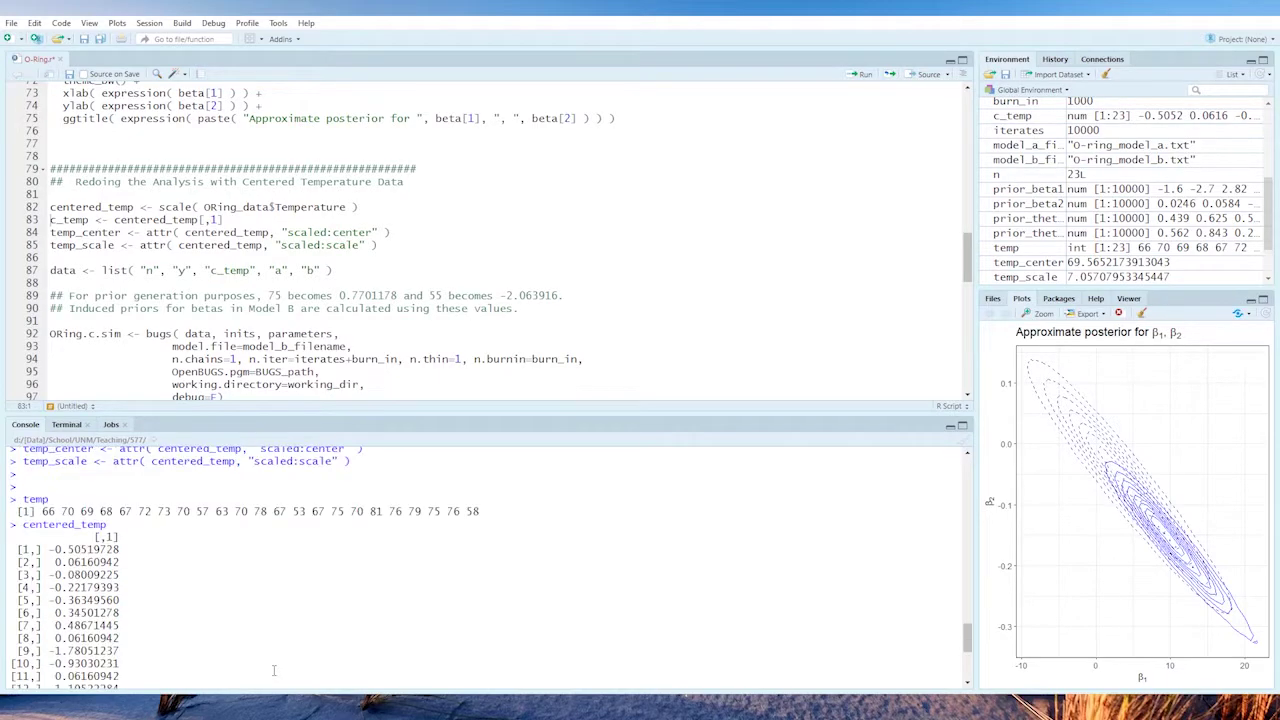
key("Left")
key("Left")
key("Left")
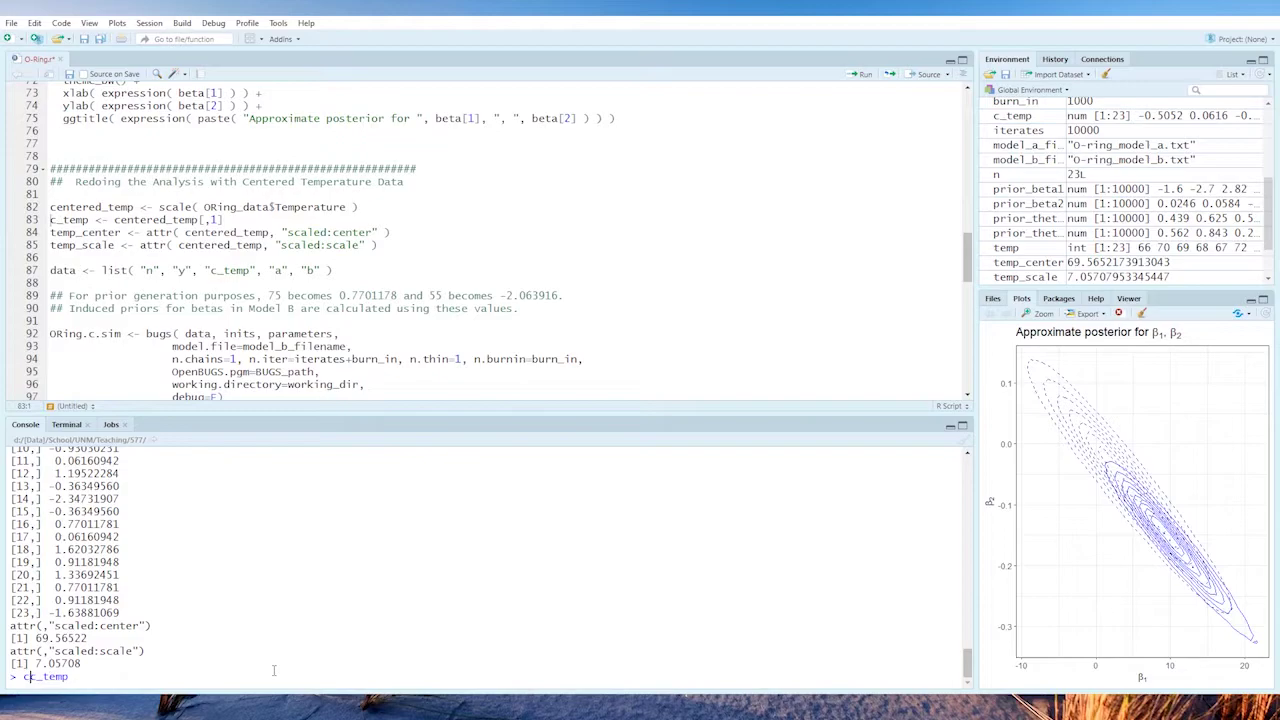
key("BackSpace")
key("Return")
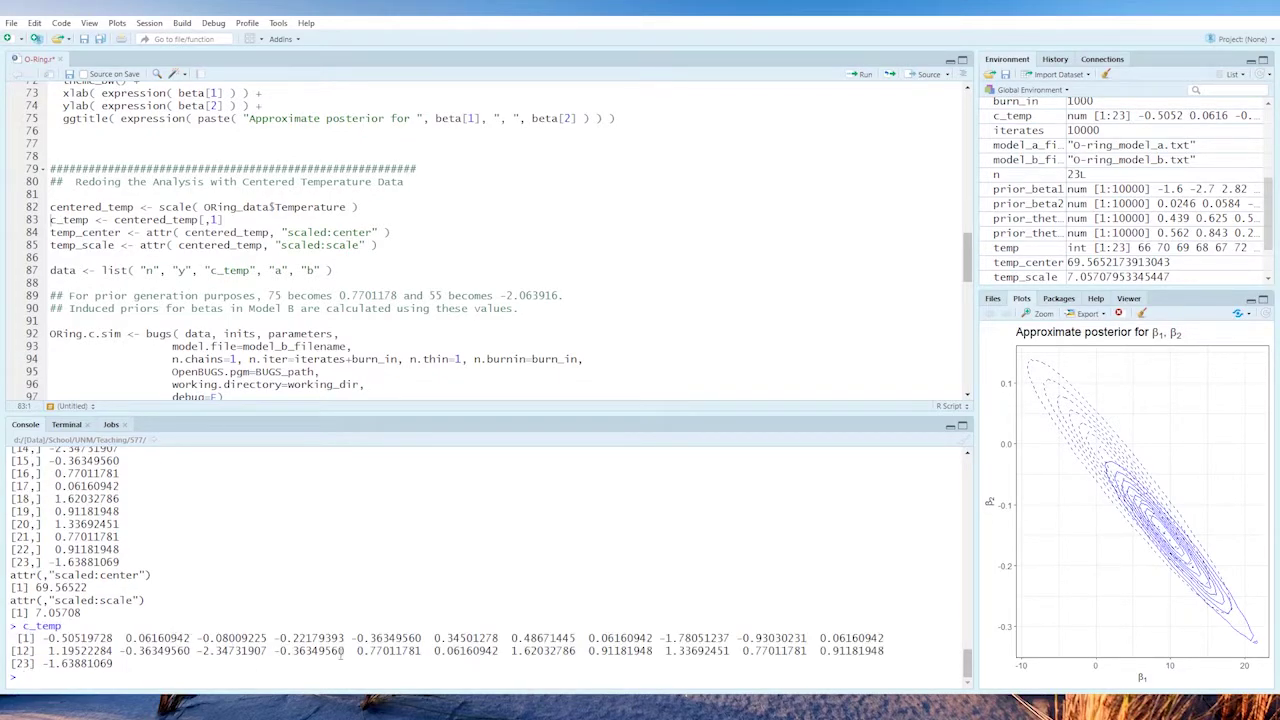
Print temp in the console to compare the original temperatures with the scaled values
type("temp")
key("Return")
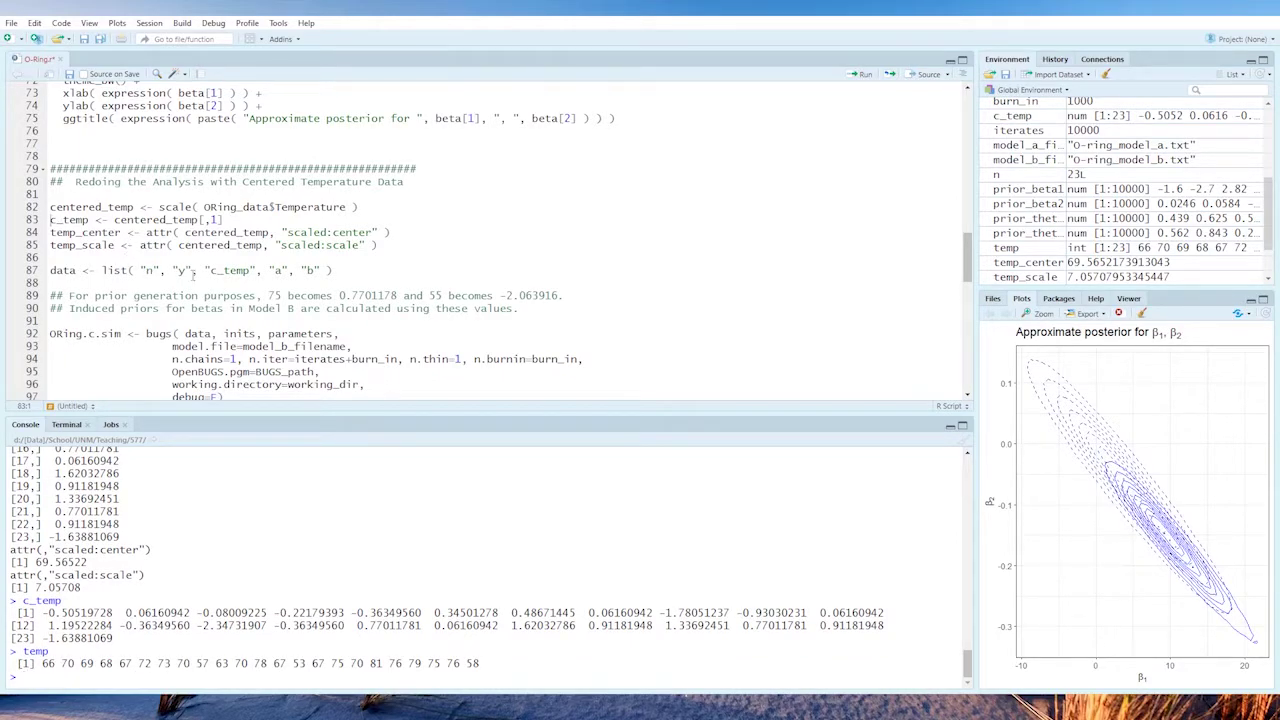
Run lines 87 to 98 to define data with c_temp, run the centered OpenBUGS simulation from model_b_filename, and store beta.c
left_click(51, 270)
key("shift+Down")
key("shift+Down")
key("shift+Down")
key("shift+Down")
key("shift+Down")
key("shift+Down")
key("shift+Down")
key("shift+Down")
key("shift+Down")
key("shift+Down")
key("shift+Down")
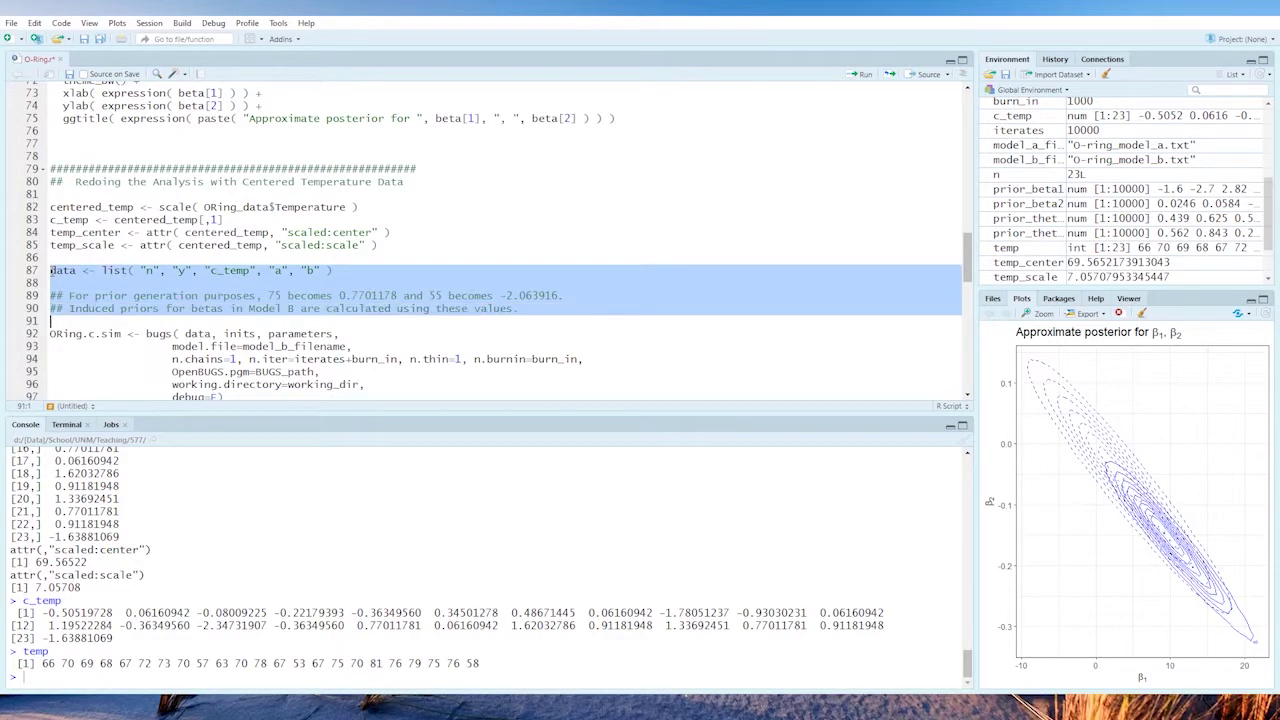
key("shift+Down")
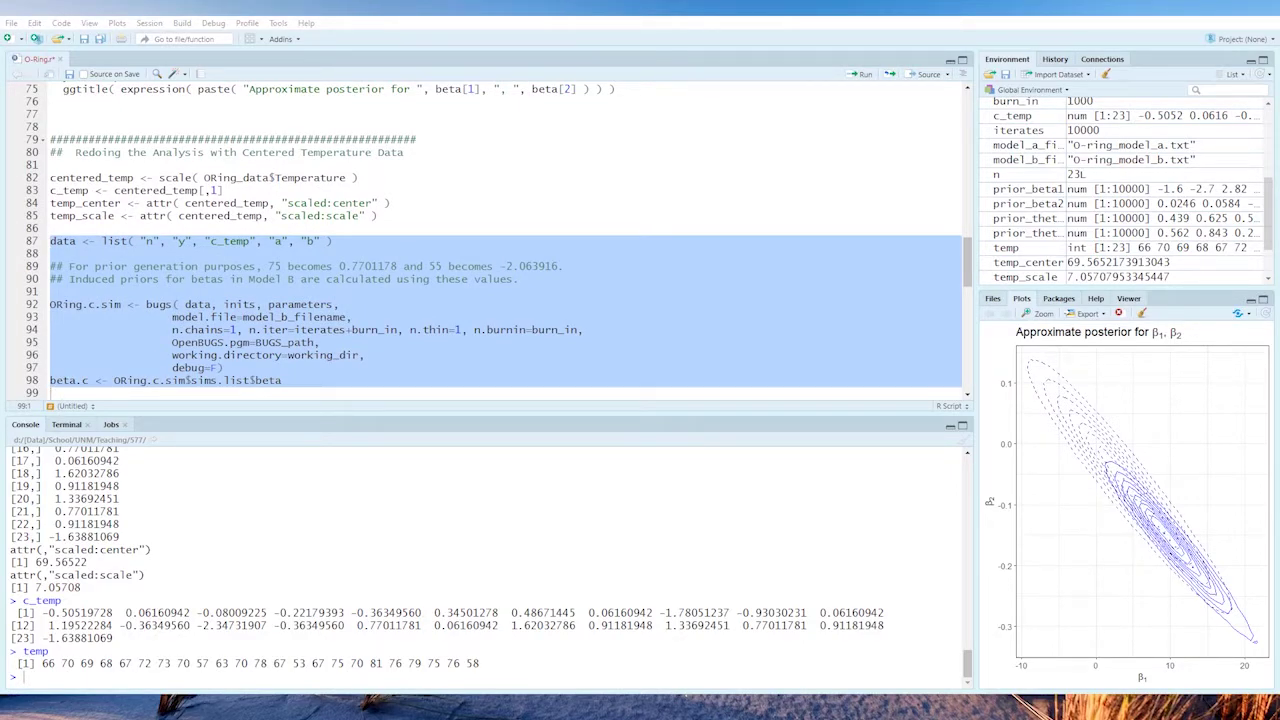
key("ctrl+Return")
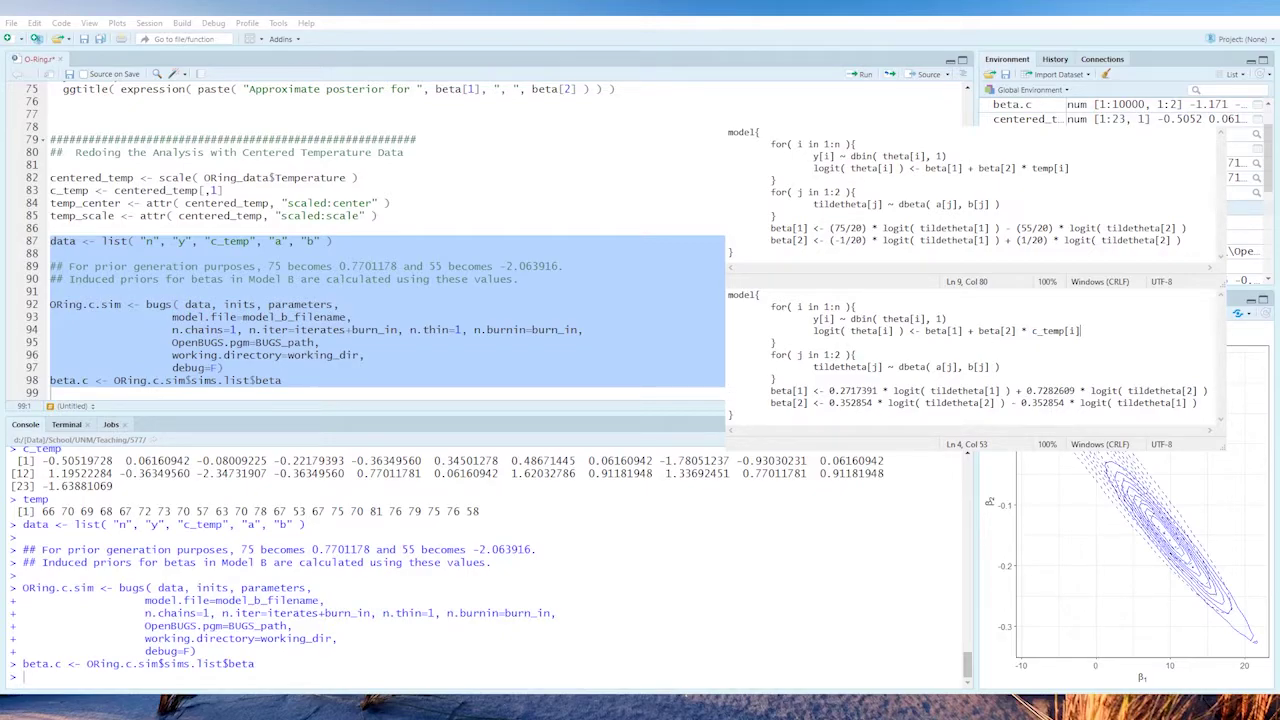
Compare the beta[1] and beta[2] definitions in the temp model file with those in the c_temp model file
left_click_drag(729, 228, 730, 252)
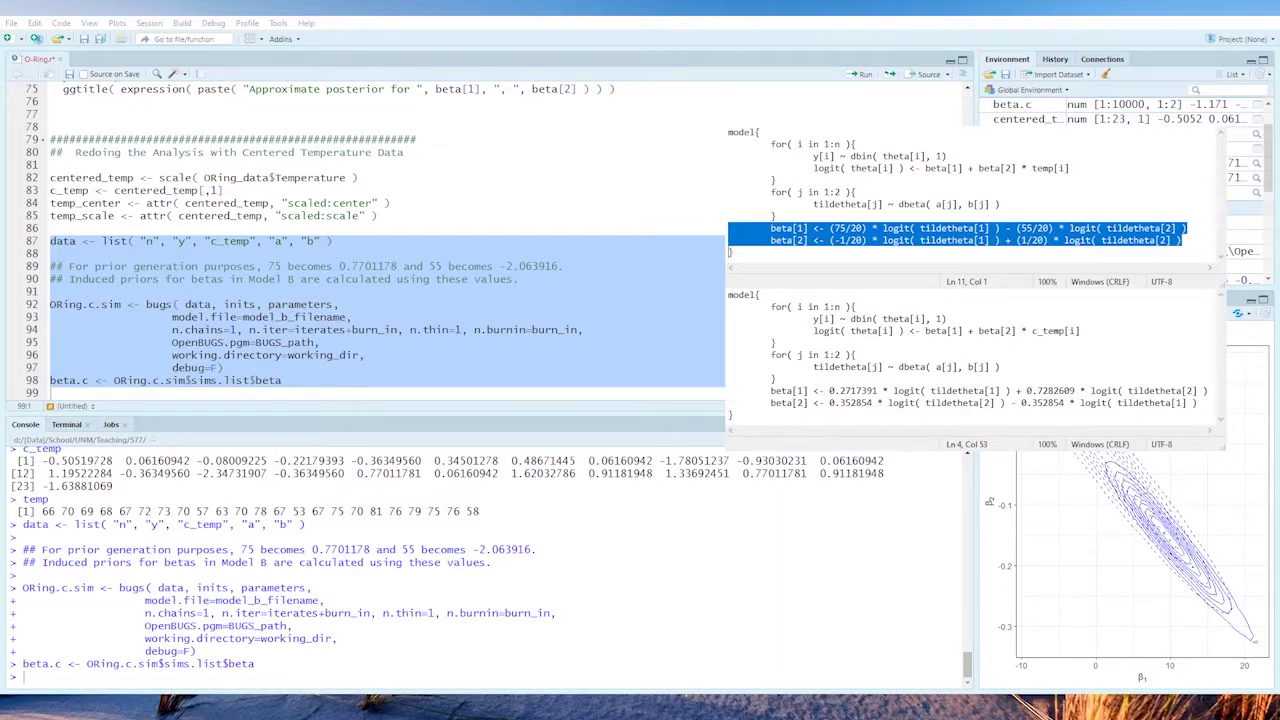
left_click_drag(729, 389, 729, 414)
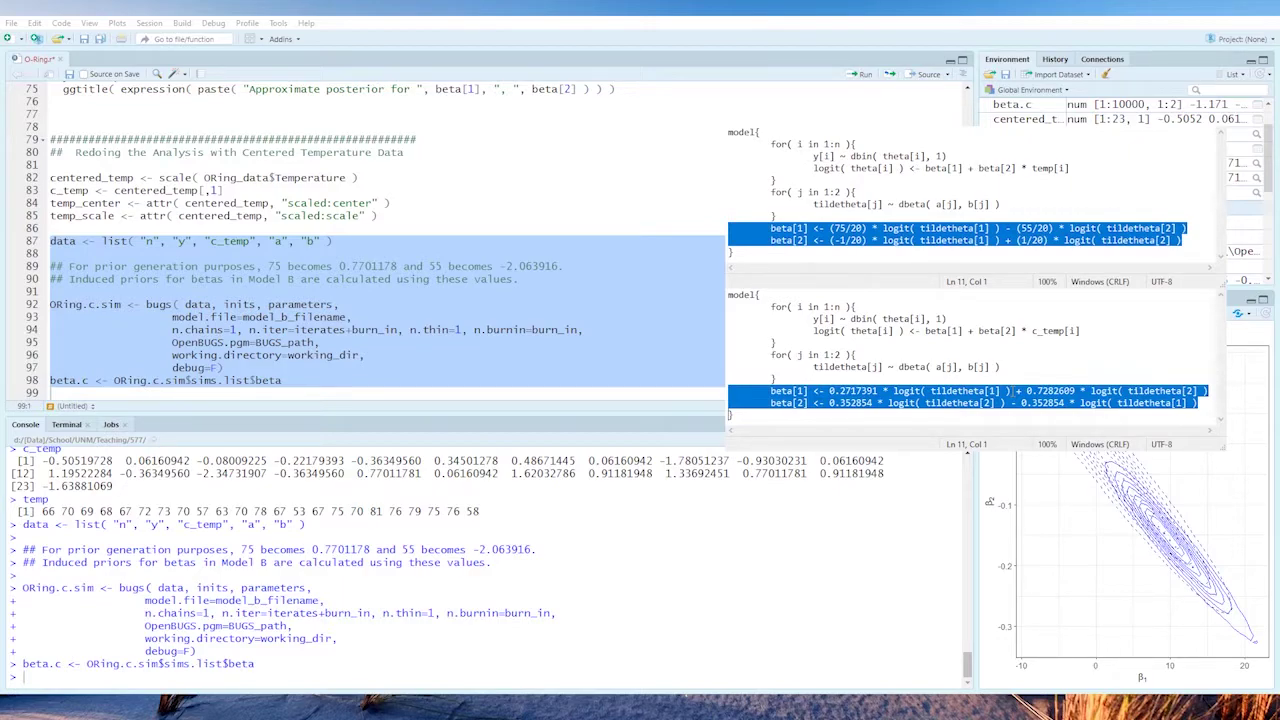
left_click(1015, 391)
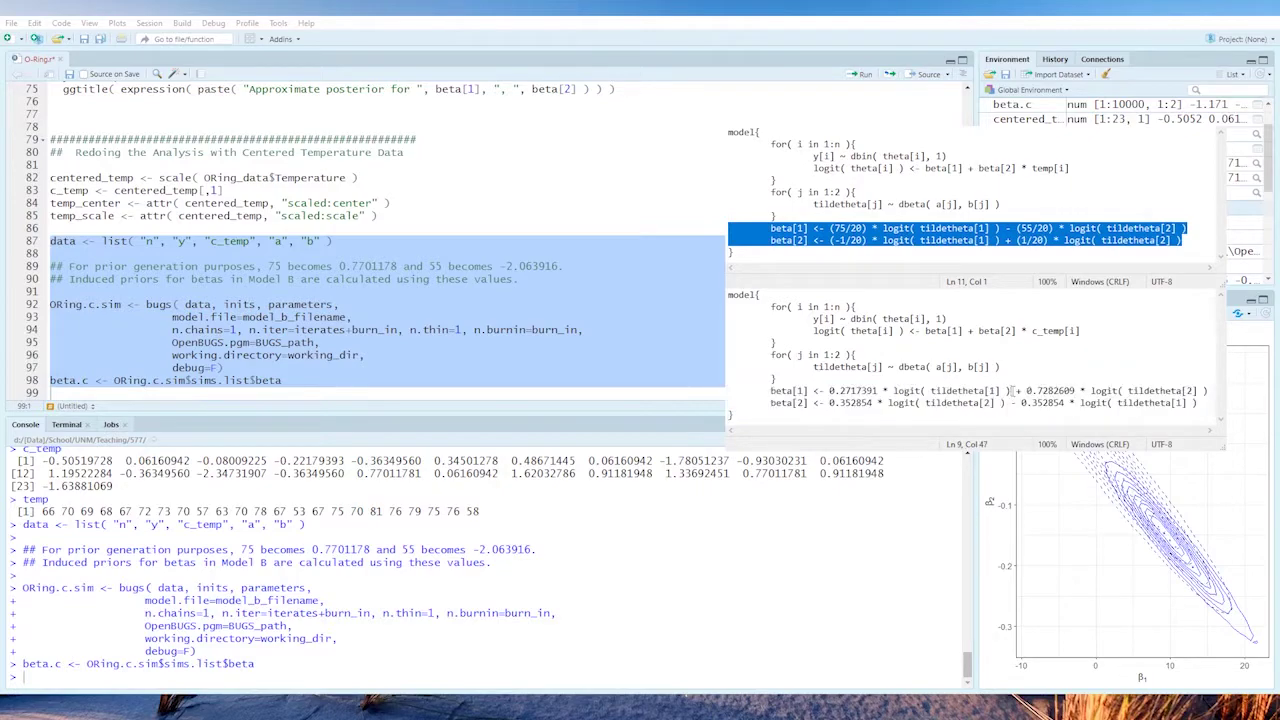
left_click(1004, 228)
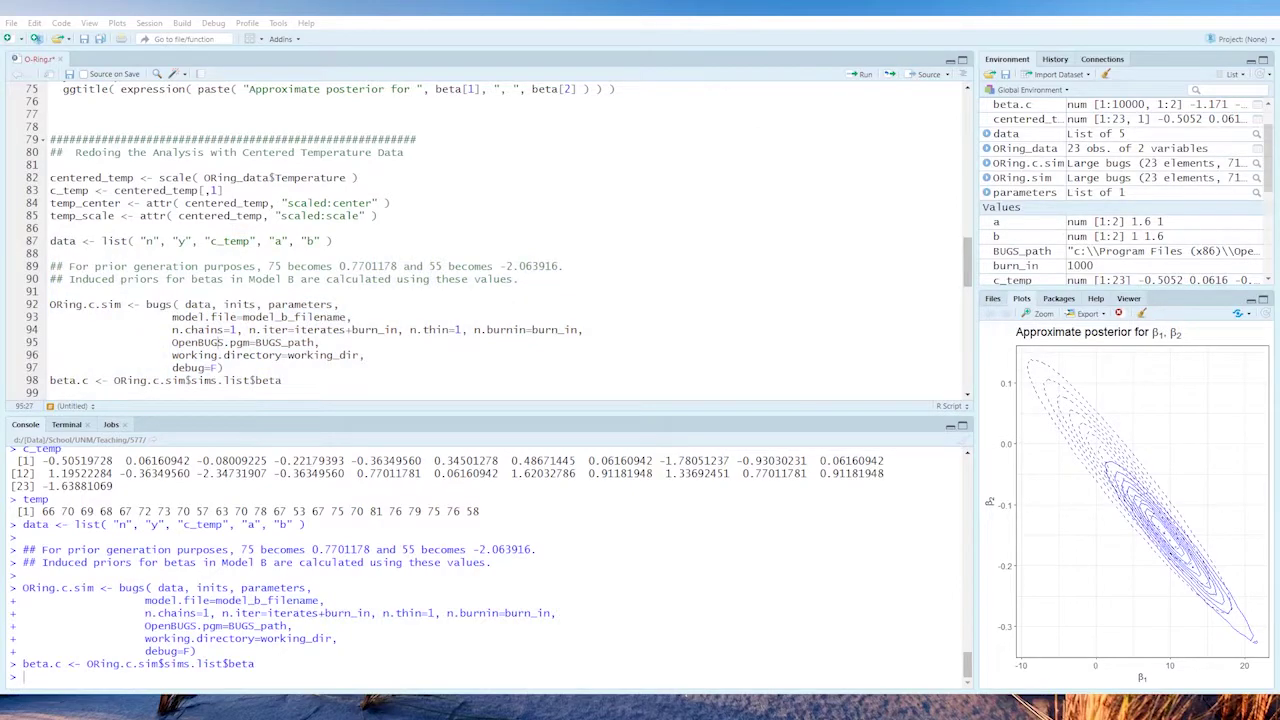
Examine the prior_theta and prior_beta_c definitions on lines 105 to 108 of the centered prior and posterior section
left_click(970, 395)
left_click(970, 395)
left_click(970, 395)
left_click(970, 395)
left_click(970, 395)
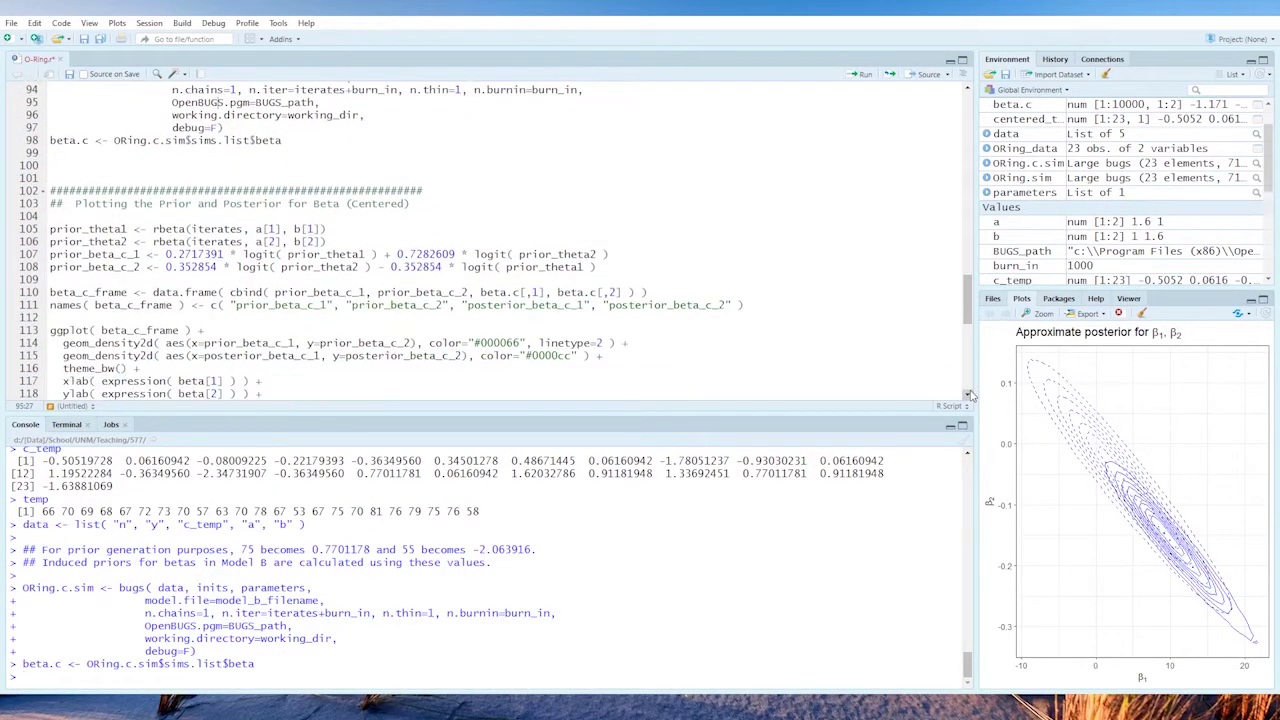
left_click(970, 395)
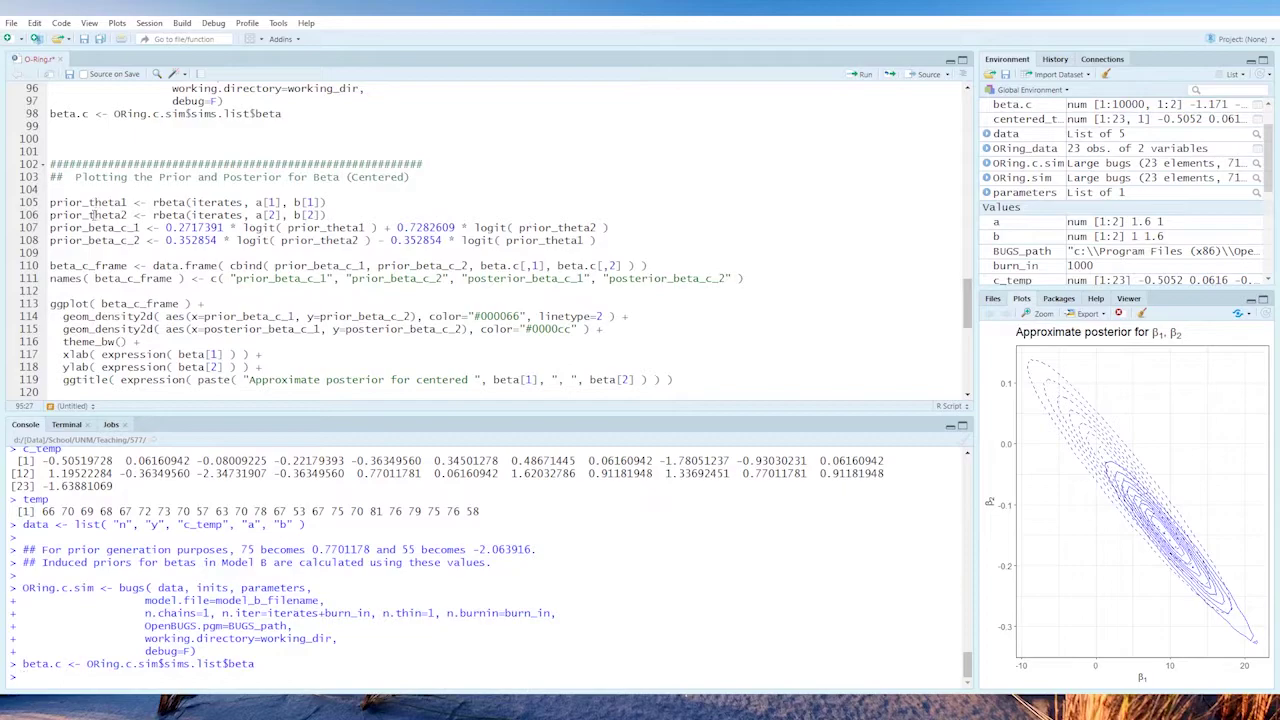
left_click_drag(50, 203, 50, 228)
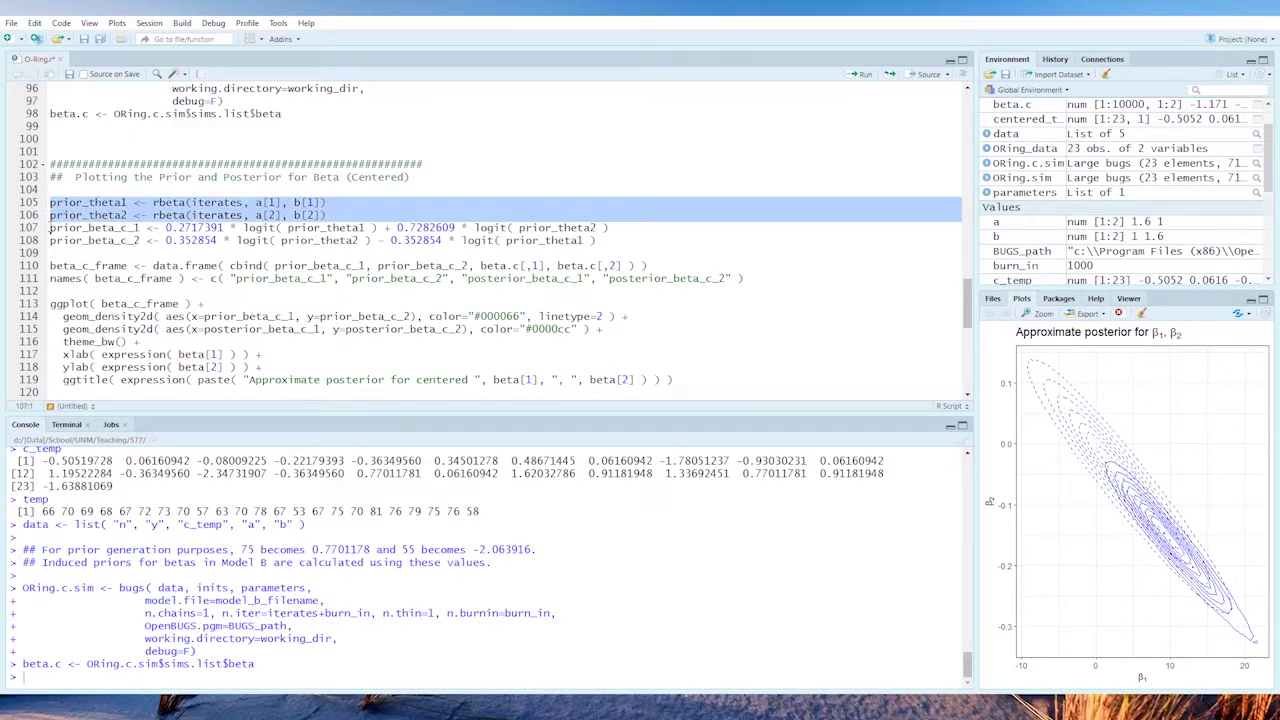
left_click(50, 228)
left_click_drag(50, 228, 50, 253)
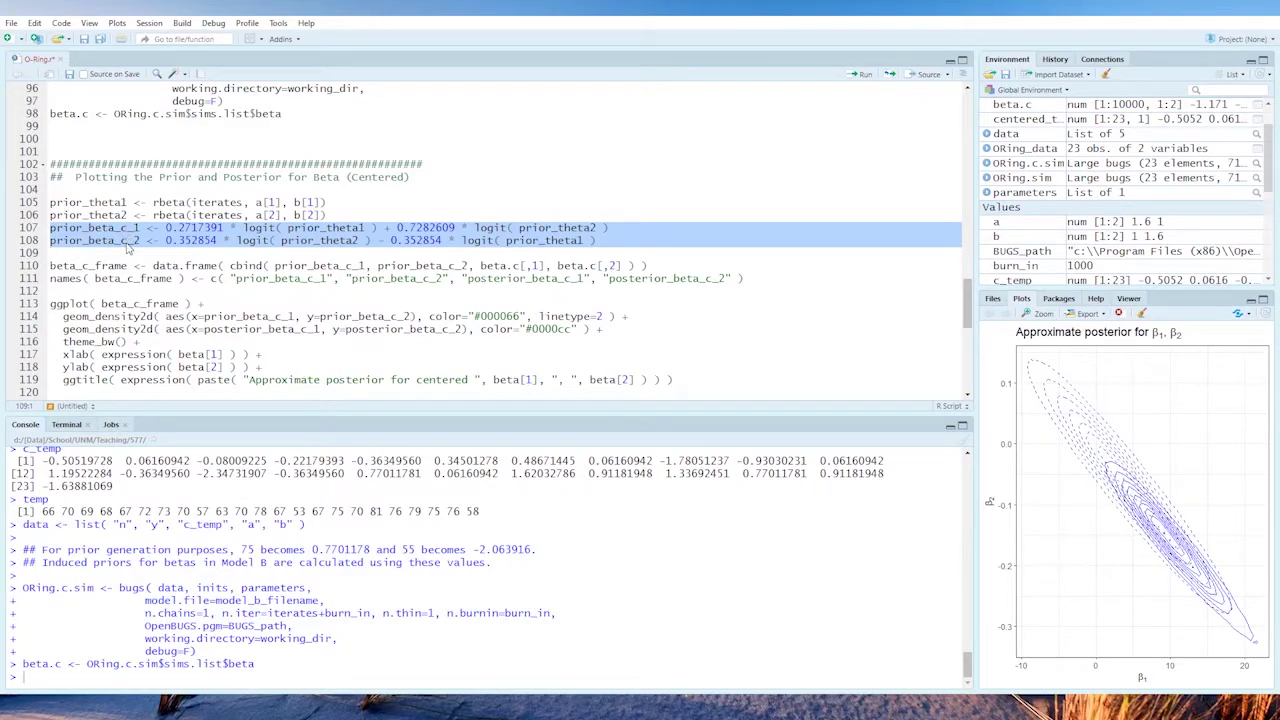
Run lines 105 to 111 to generate the centered beta priors and build beta_c_frame with named prior and posterior columns
left_click(50, 202)
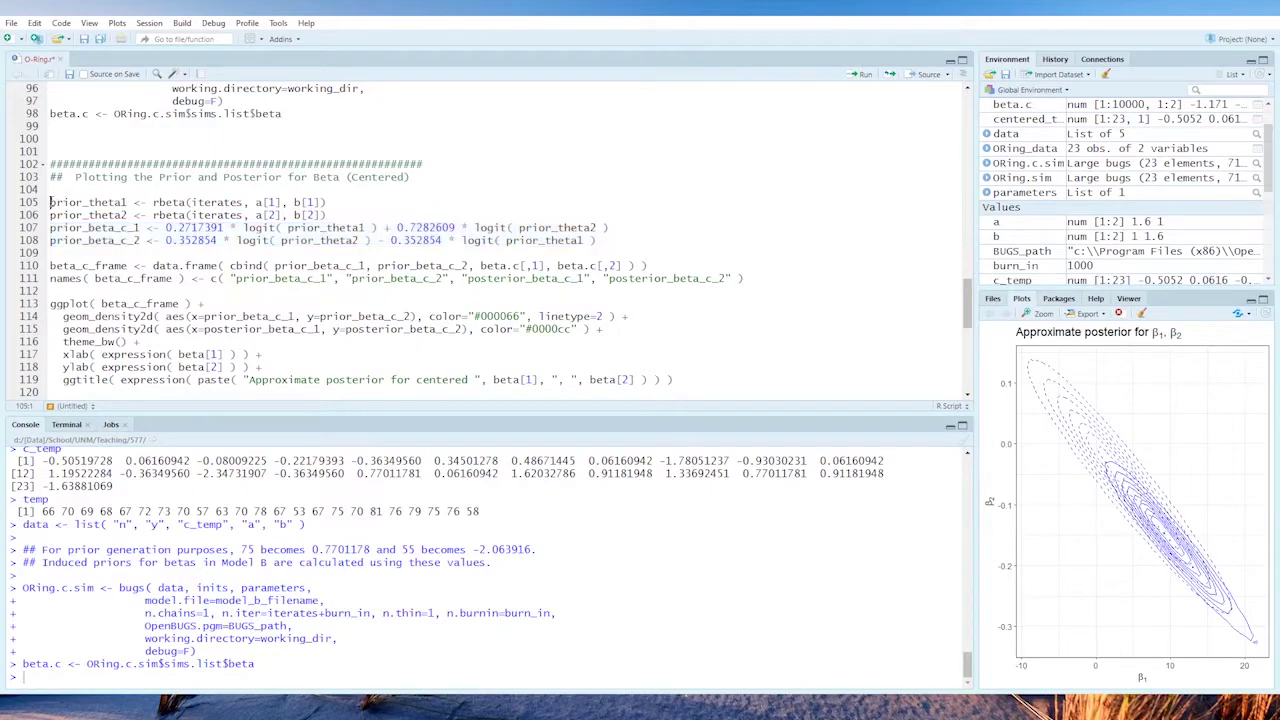
left_click_drag(50, 202, 50, 290)
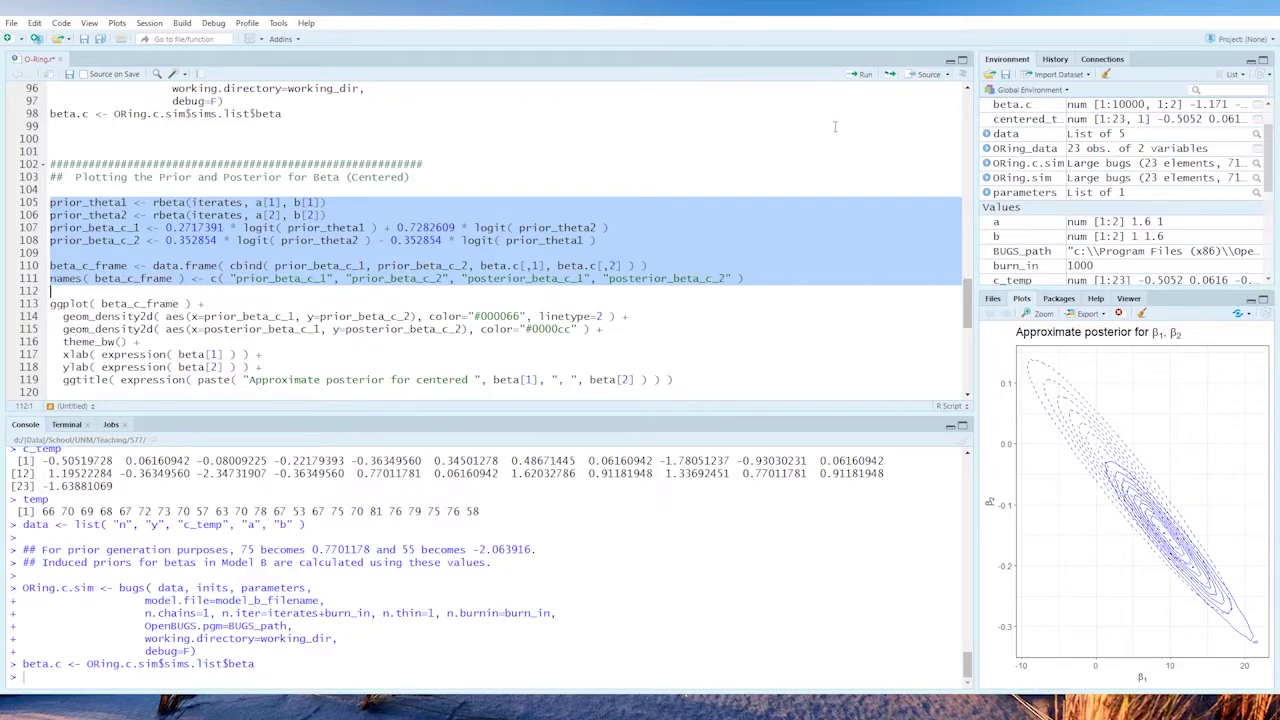
left_click(862, 76)
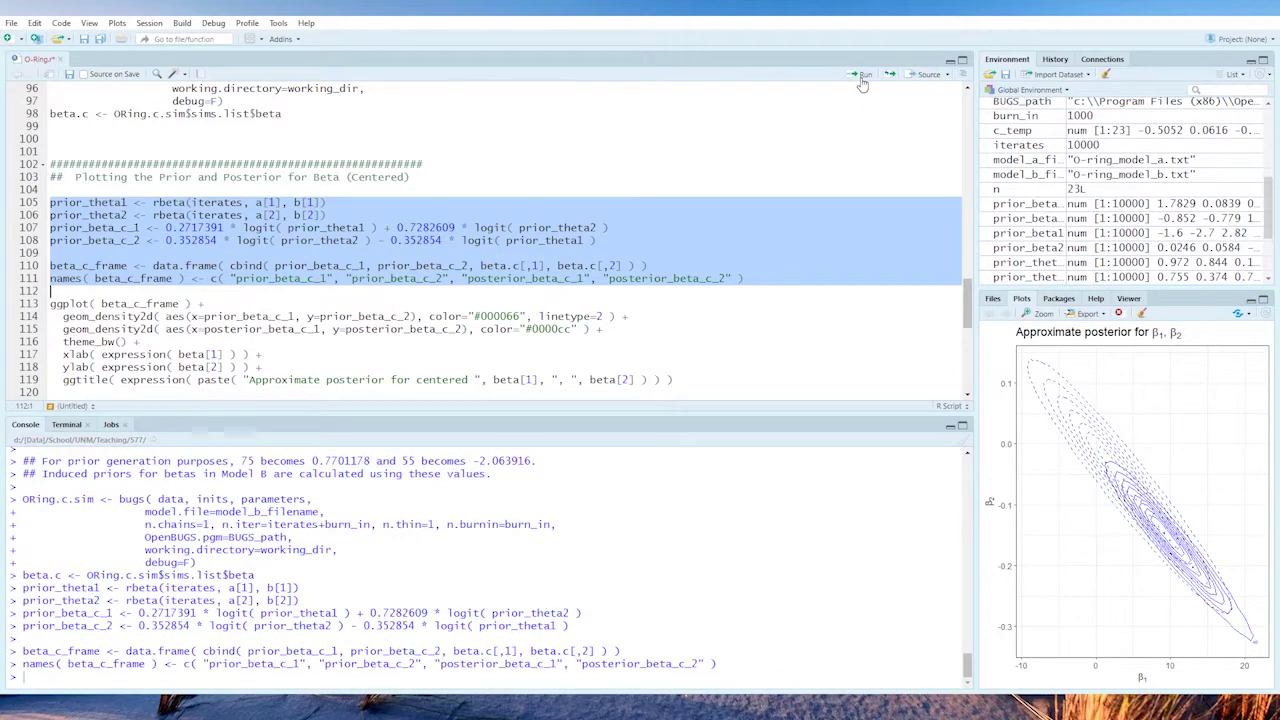
Run the ggplot code on lines 113 to 119 to plot the prior and posterior densities of the centered betas
key("Down")
key("shift+Down")
key("shift+Down")
key("shift+Down")
key("shift+Down")
key("shift+Down")
key("shift+Down")
key("shift+Down")
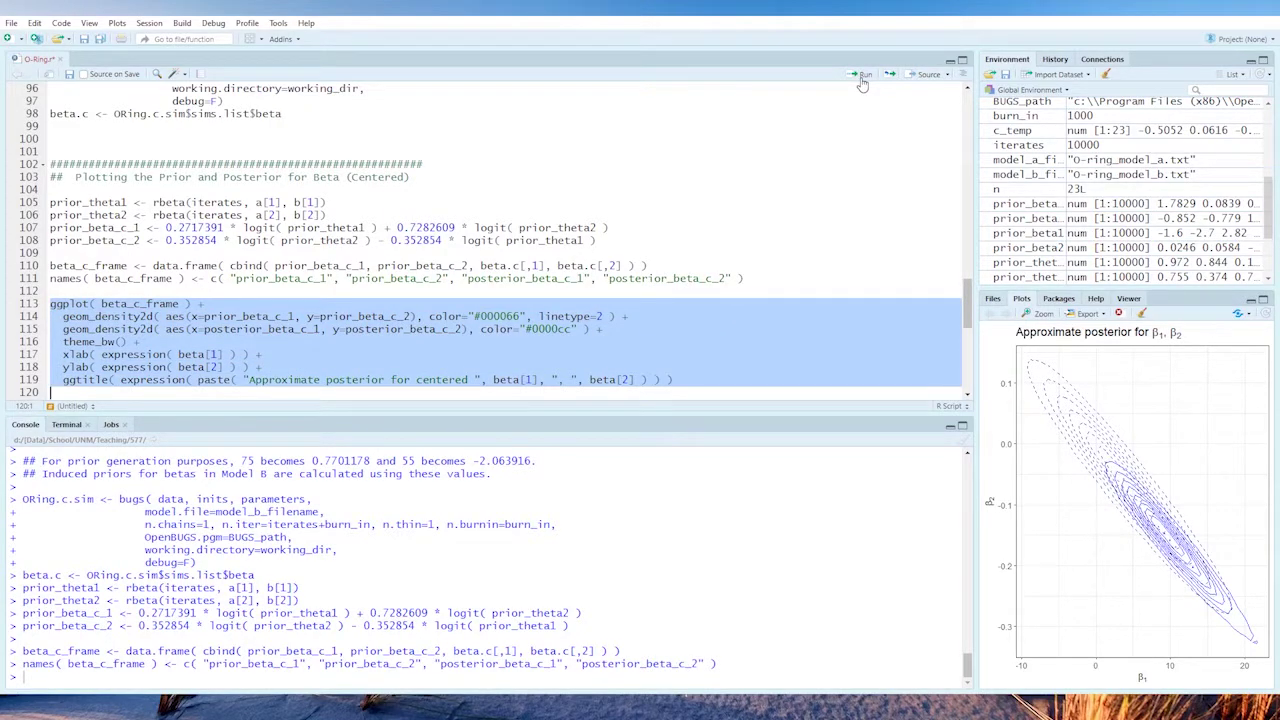
left_click(860, 76)
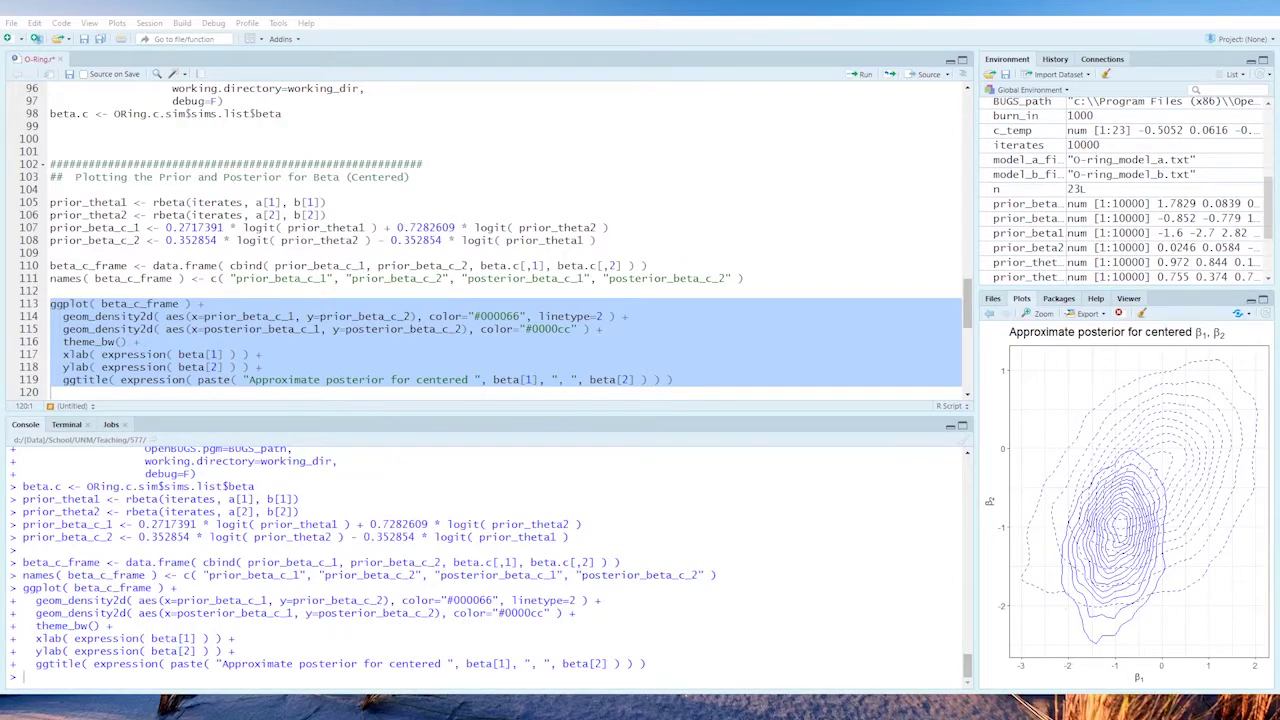
Run line 126 in the failure probability section to define prediction_temps as (320:920)/10
left_click(204, 240)
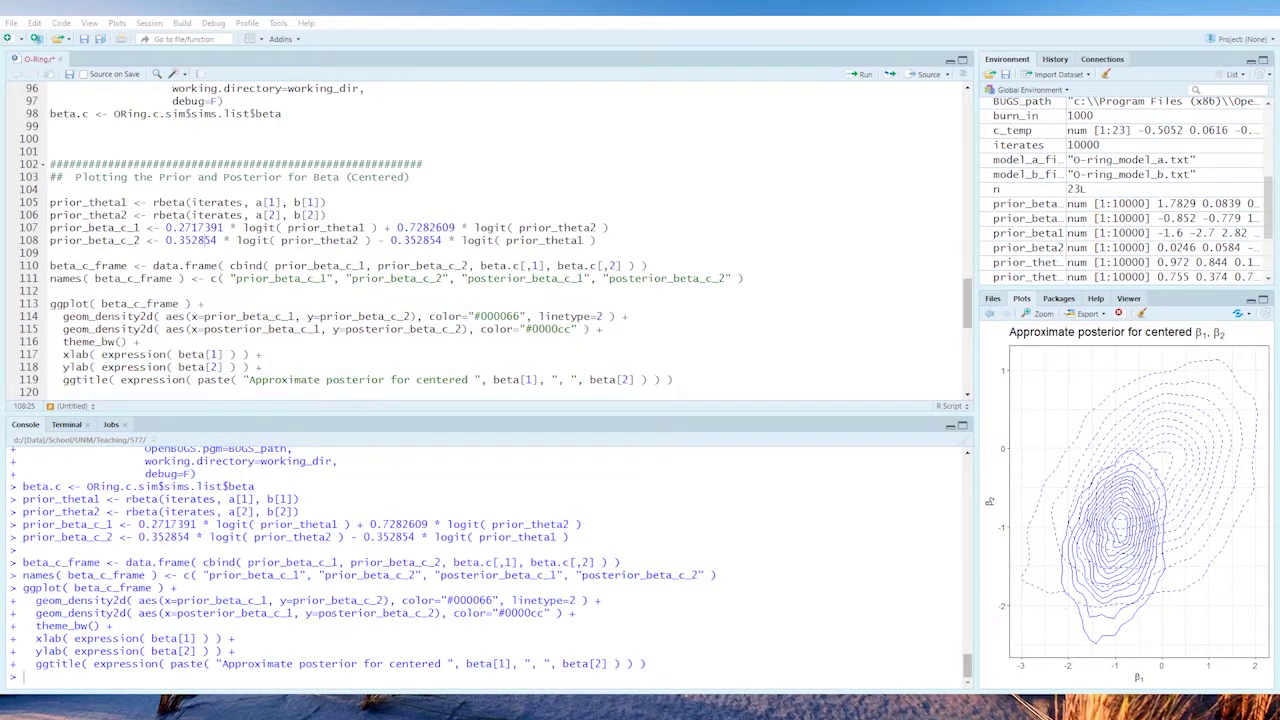
left_click(212, 380)
left_click_drag(968, 316, 968, 370)
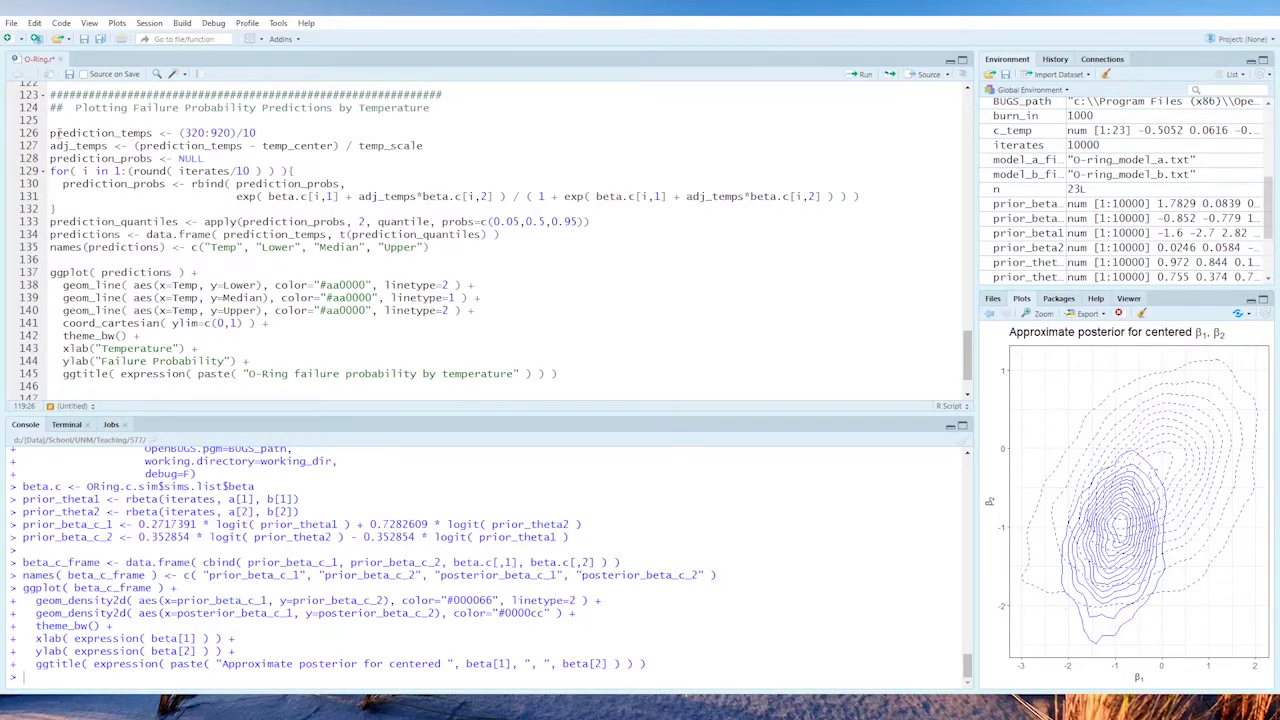
left_click_drag(50, 133, 262, 133)
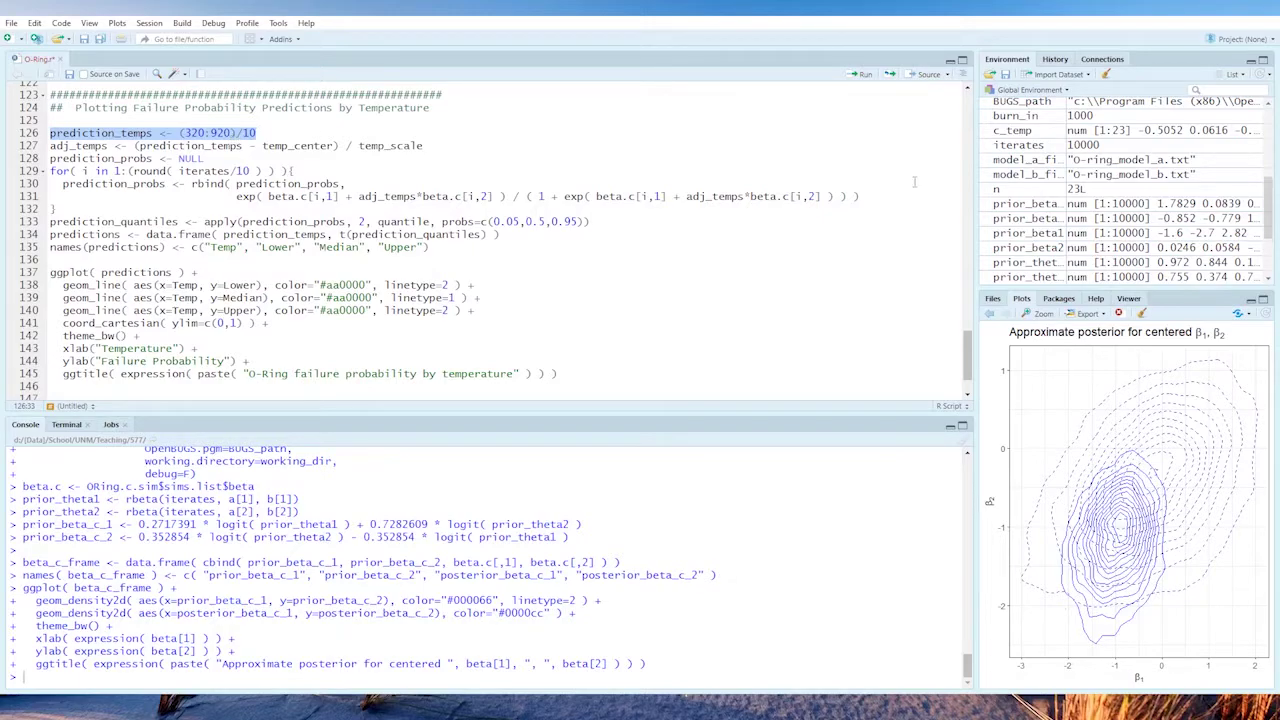
left_click(858, 78)
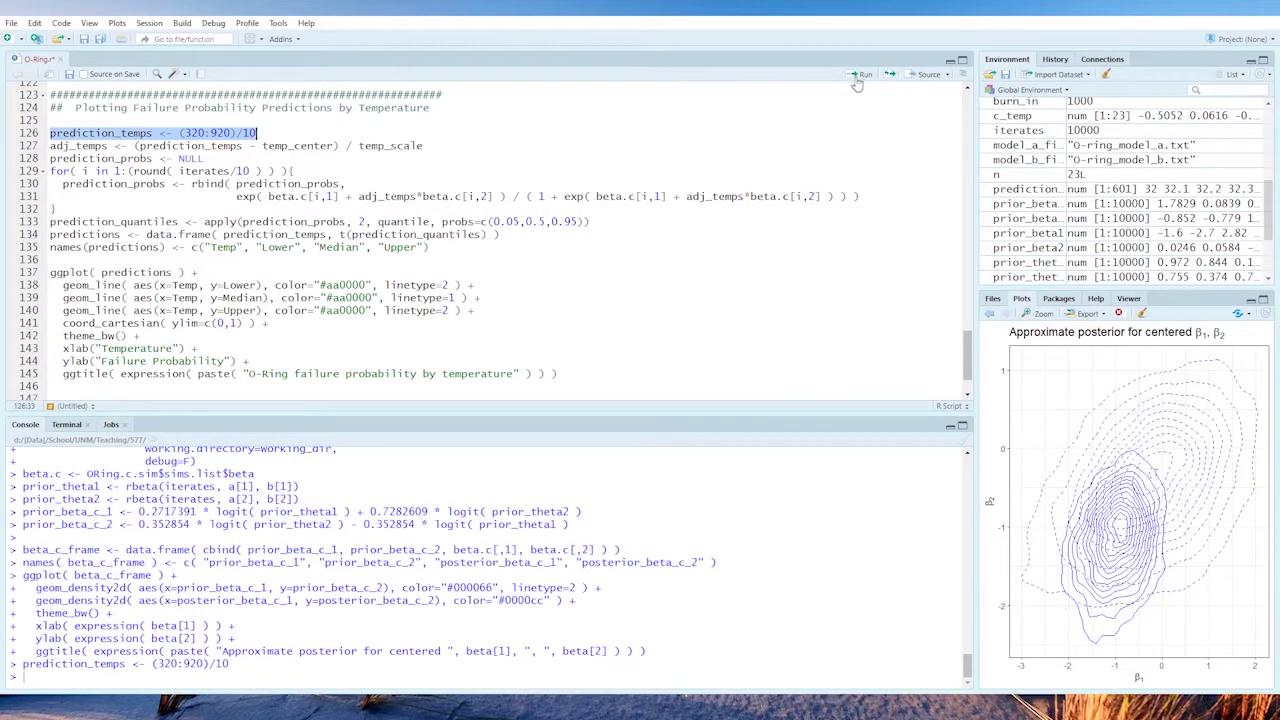
Add blank prompt lines in the console and rerun the prediction_temps definition on line 126
left_click(741, 672)
key("Return")
key("Return")
key("Return")
key("Return")
key("Return")
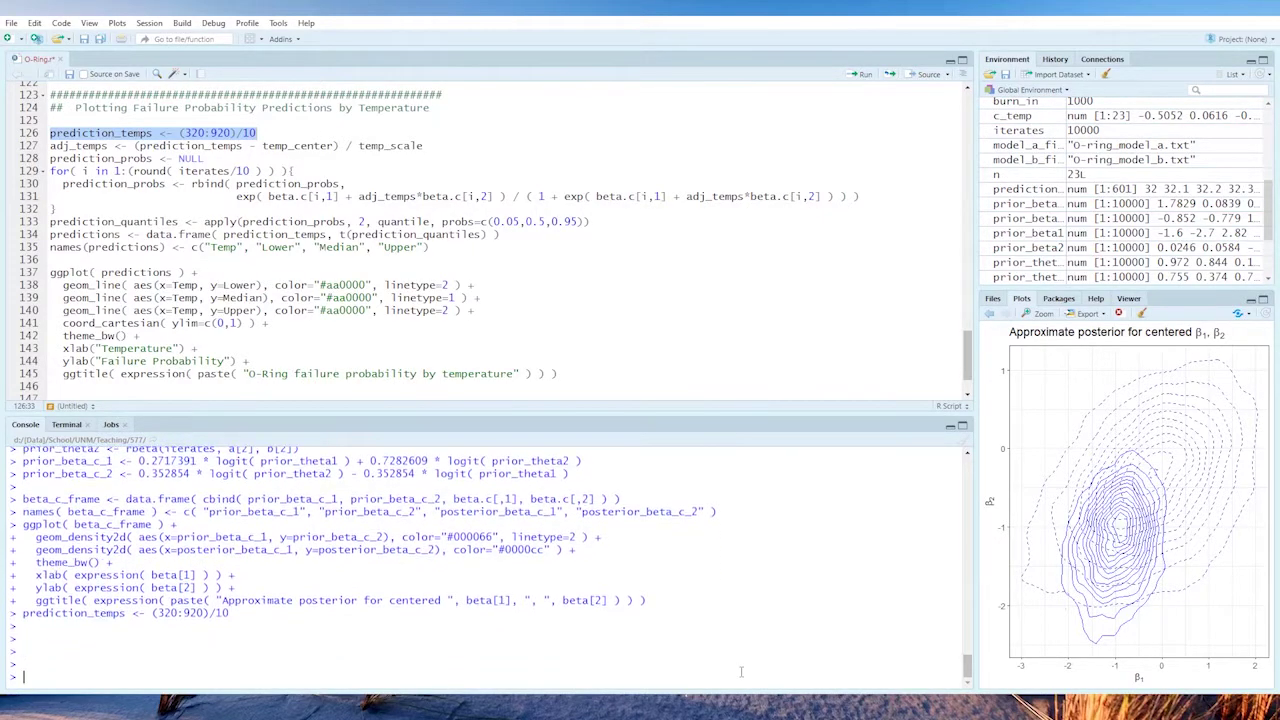
left_click(274, 134)
left_click(860, 76)
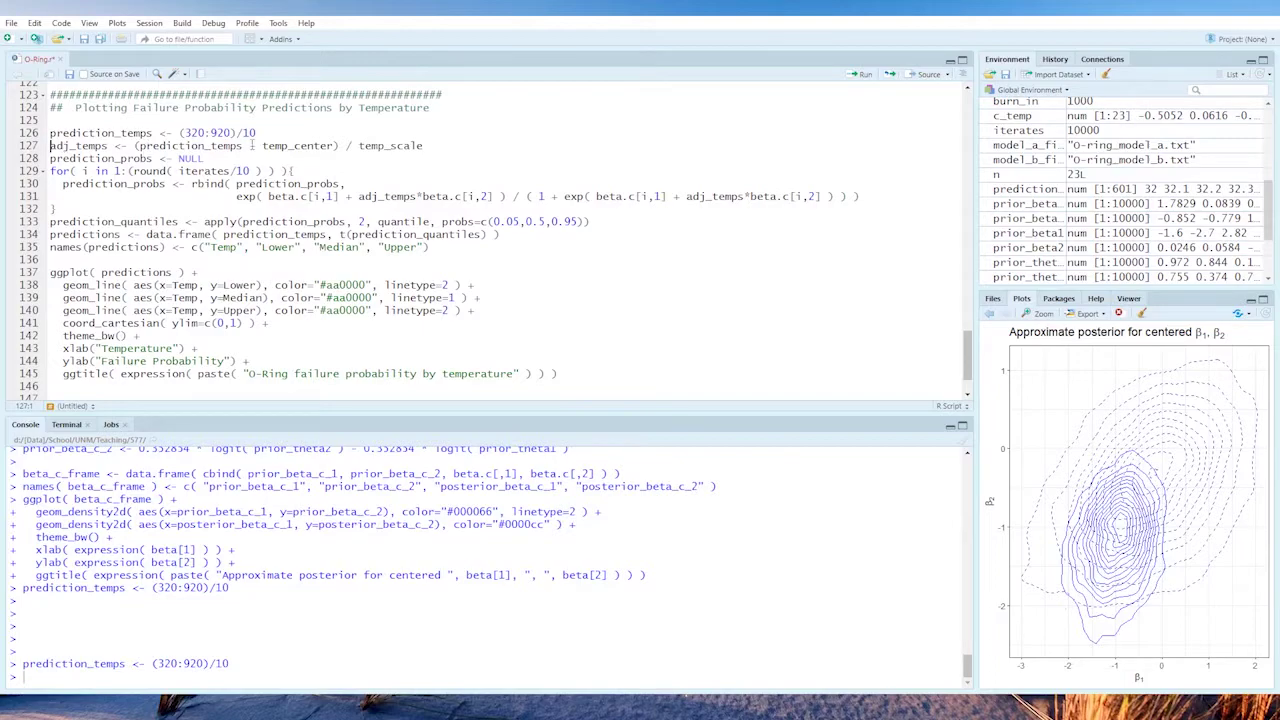
Examine how lines 127 to 132 adjust temperatures with temp_center and temp_scale and fill prediction_probs in a loop
left_click_drag(262, 146, 334, 146)
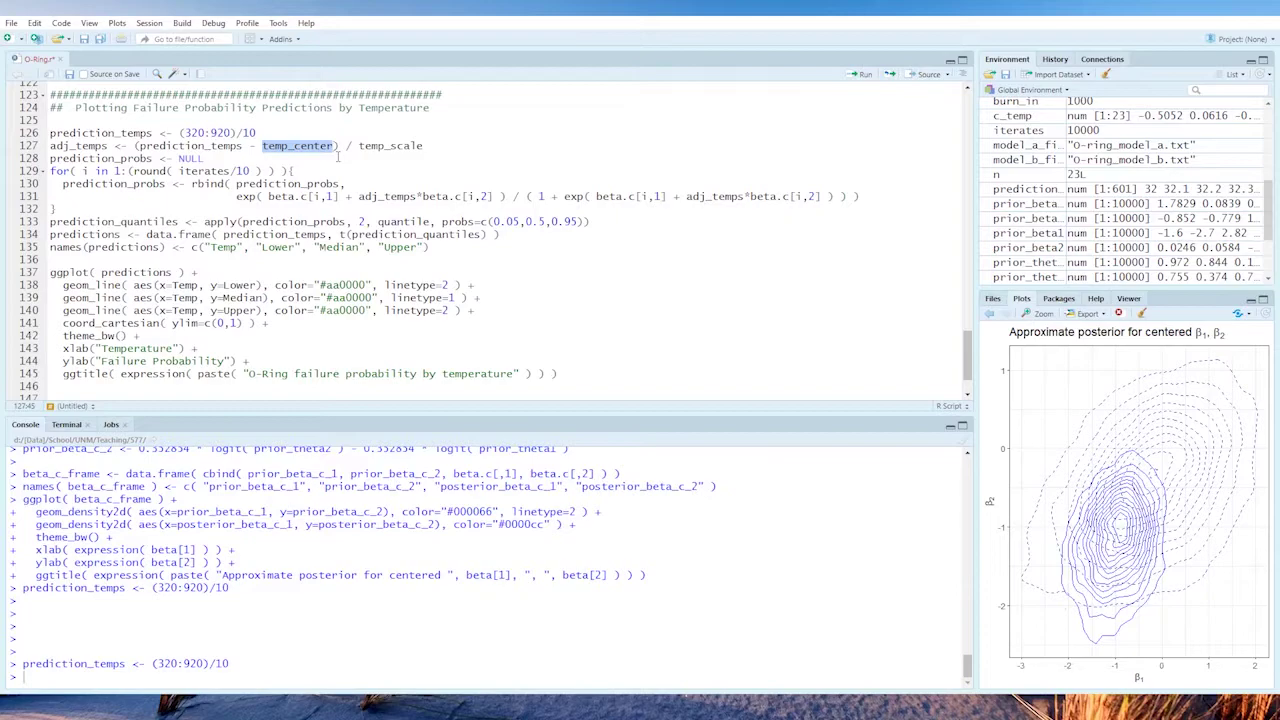
left_click_drag(358, 146, 424, 146)
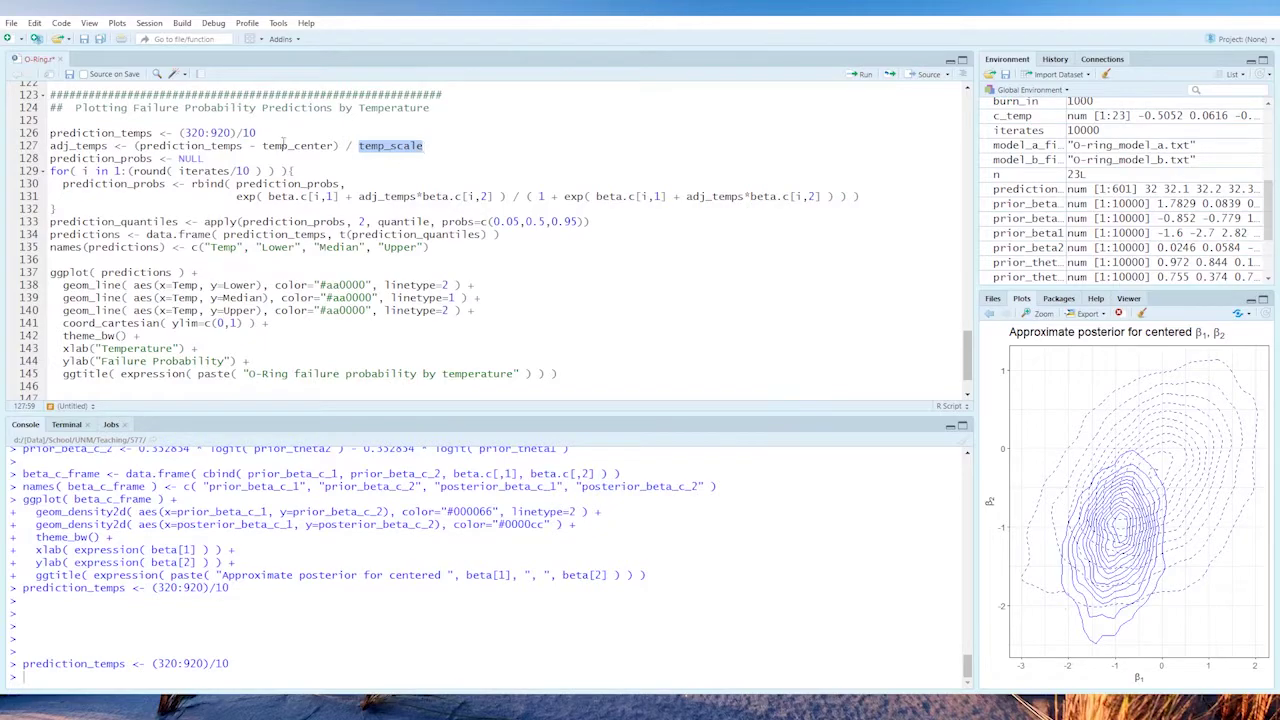
left_click_drag(263, 146, 423, 146)
left_click(50, 159)
left_click_drag(50, 159, 207, 160)
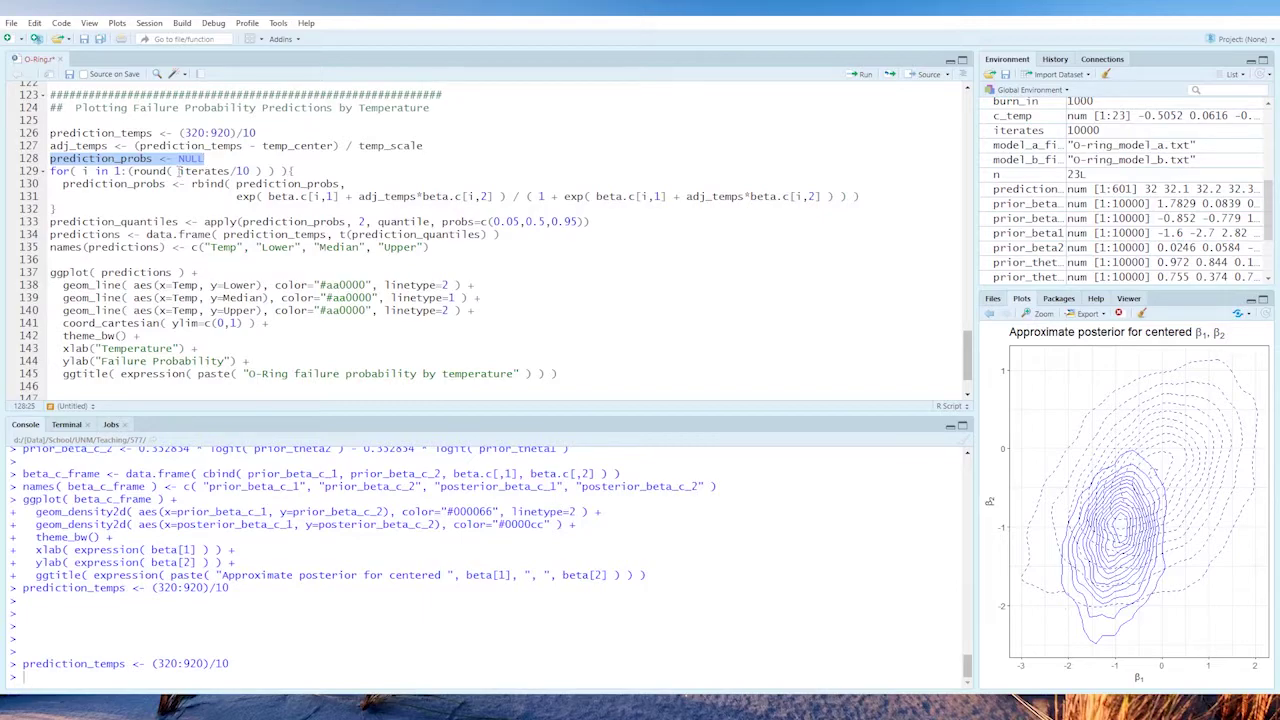
left_click(50, 158)
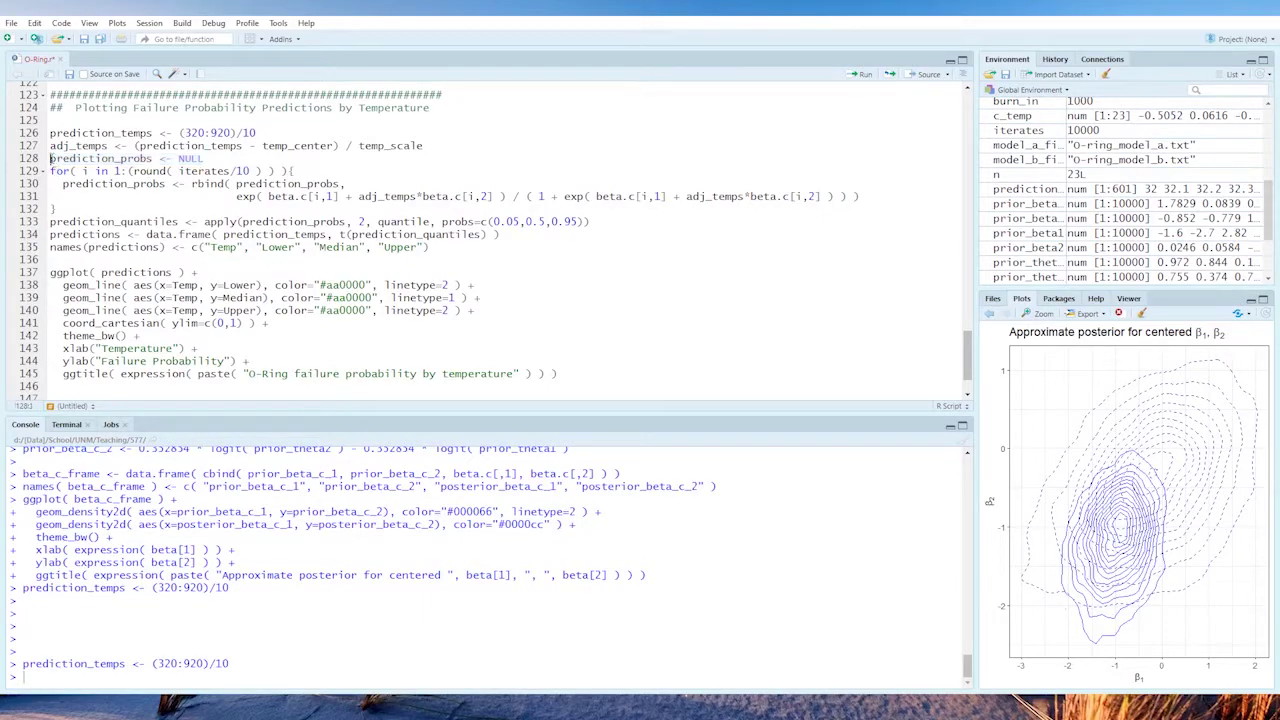
left_click_drag(50, 158, 50, 221)
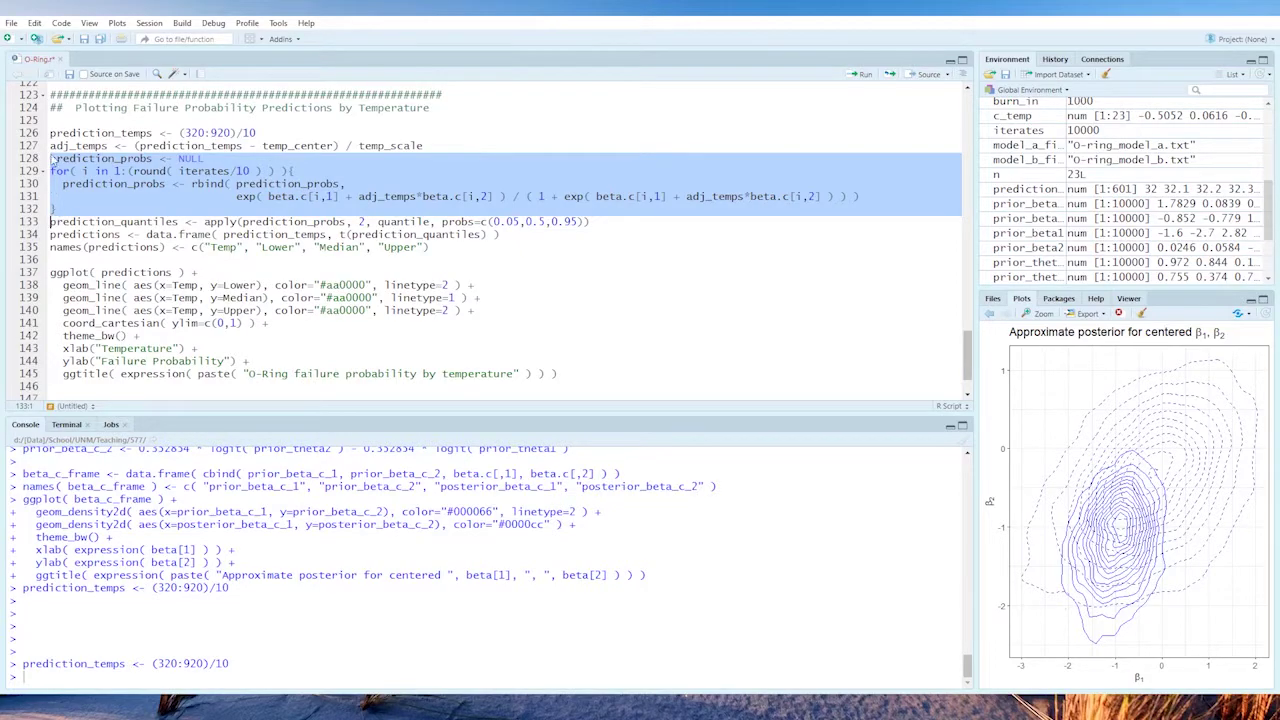
Run lines 126 to 145 to compute the 0.05, 0.5 and 0.95 prediction quantiles and plot O-ring failure probability by temperature
left_click_drag(50, 132, 310, 310)
left_click_drag(372, 342, 560, 388)
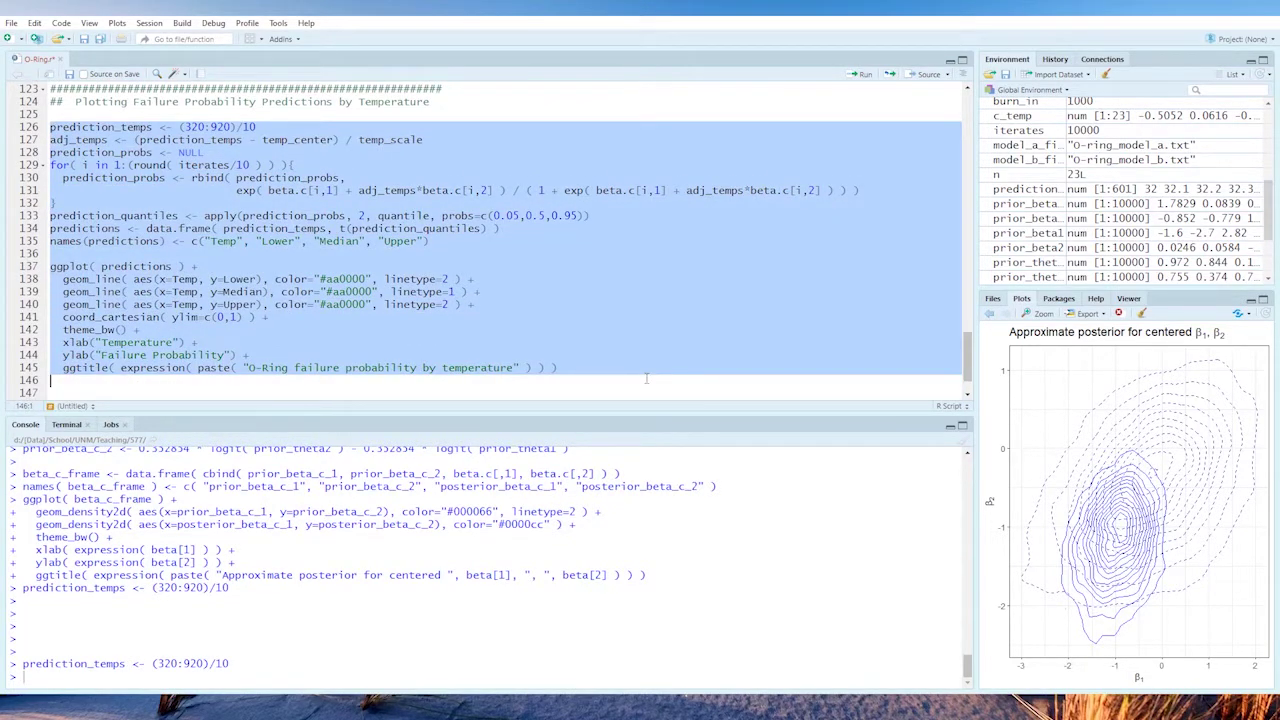
left_click(860, 84)
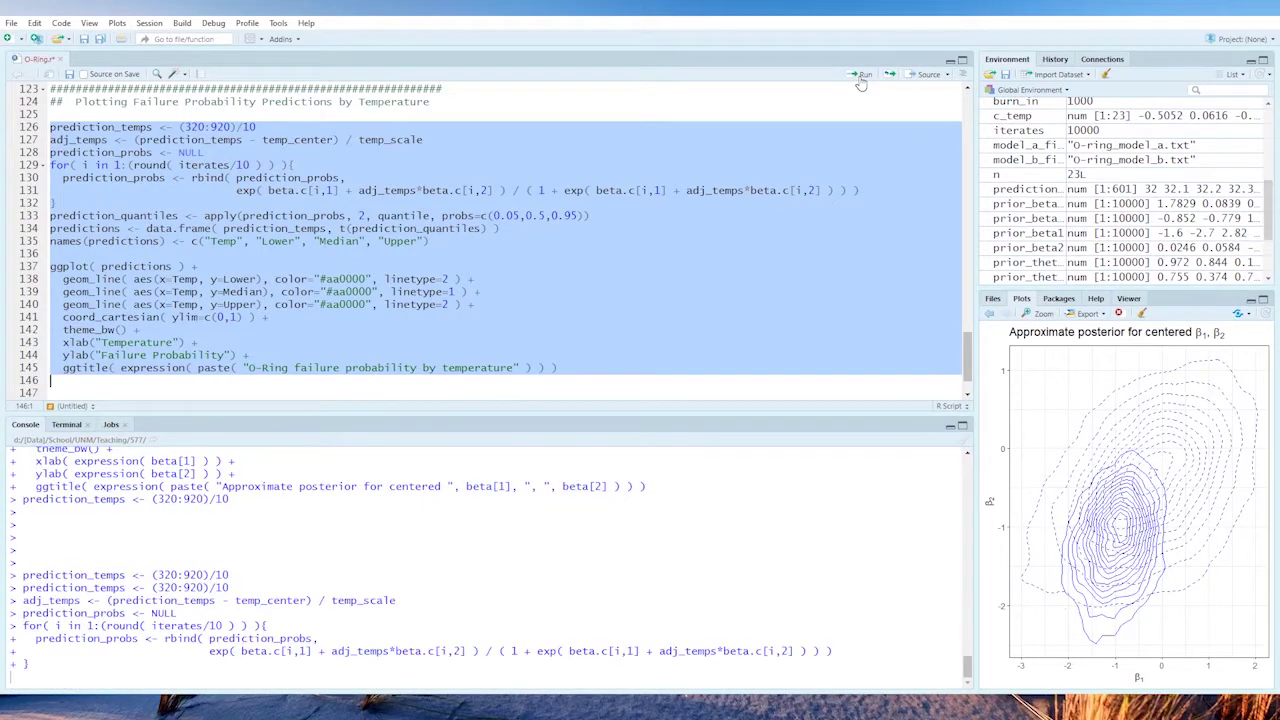
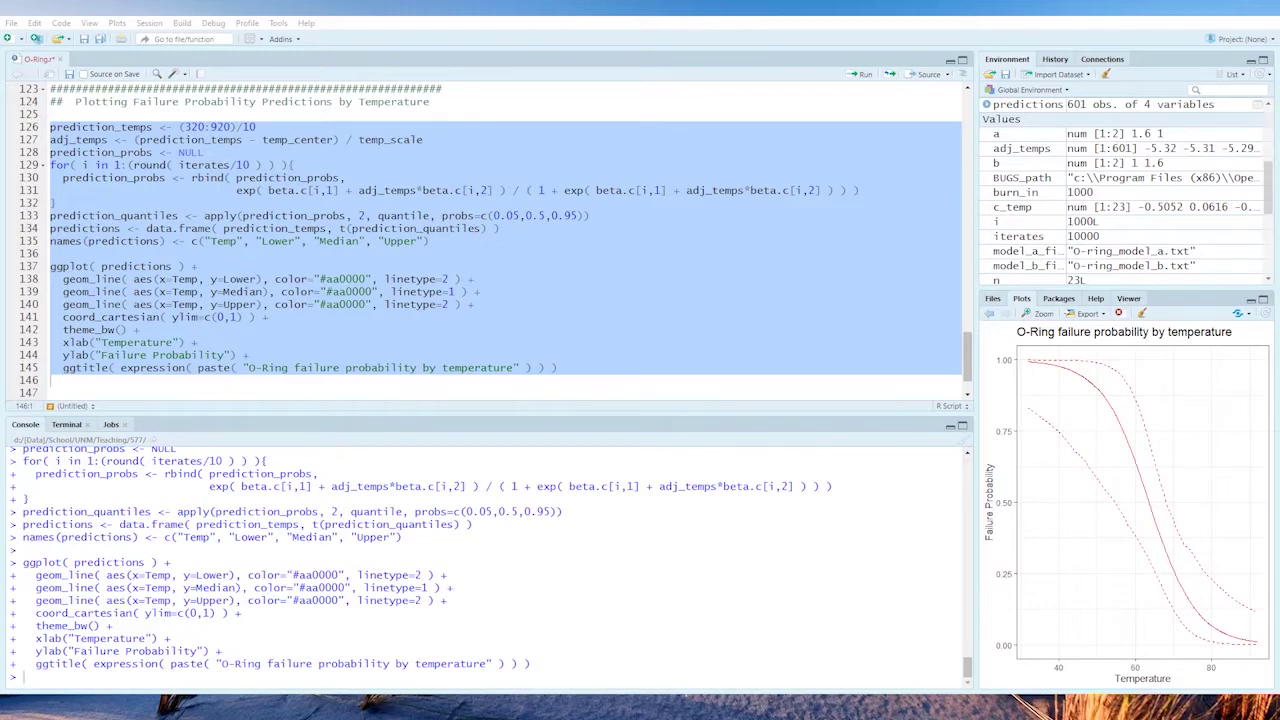
Review the prediction_temps, adj_temps and prediction_probs definitions on lines 126 to 128 alongside the failure probability plot
left_click(205, 253)
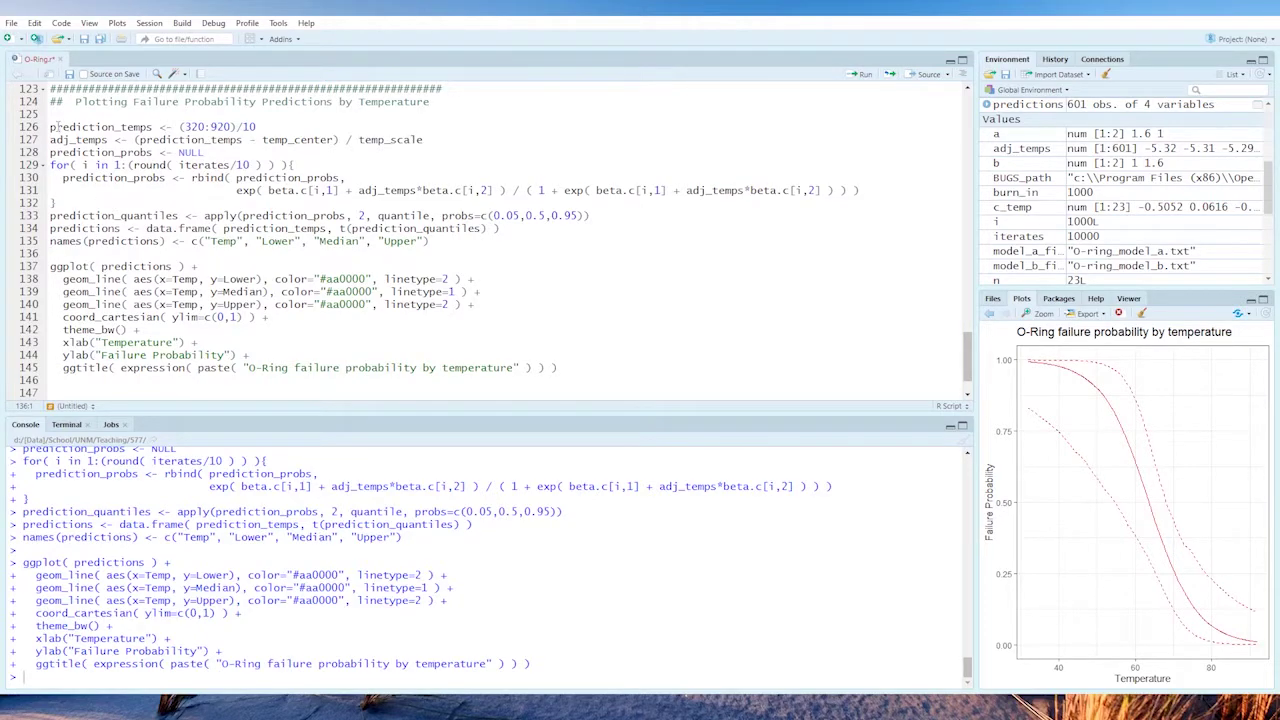
left_click_drag(50, 127, 459, 139)
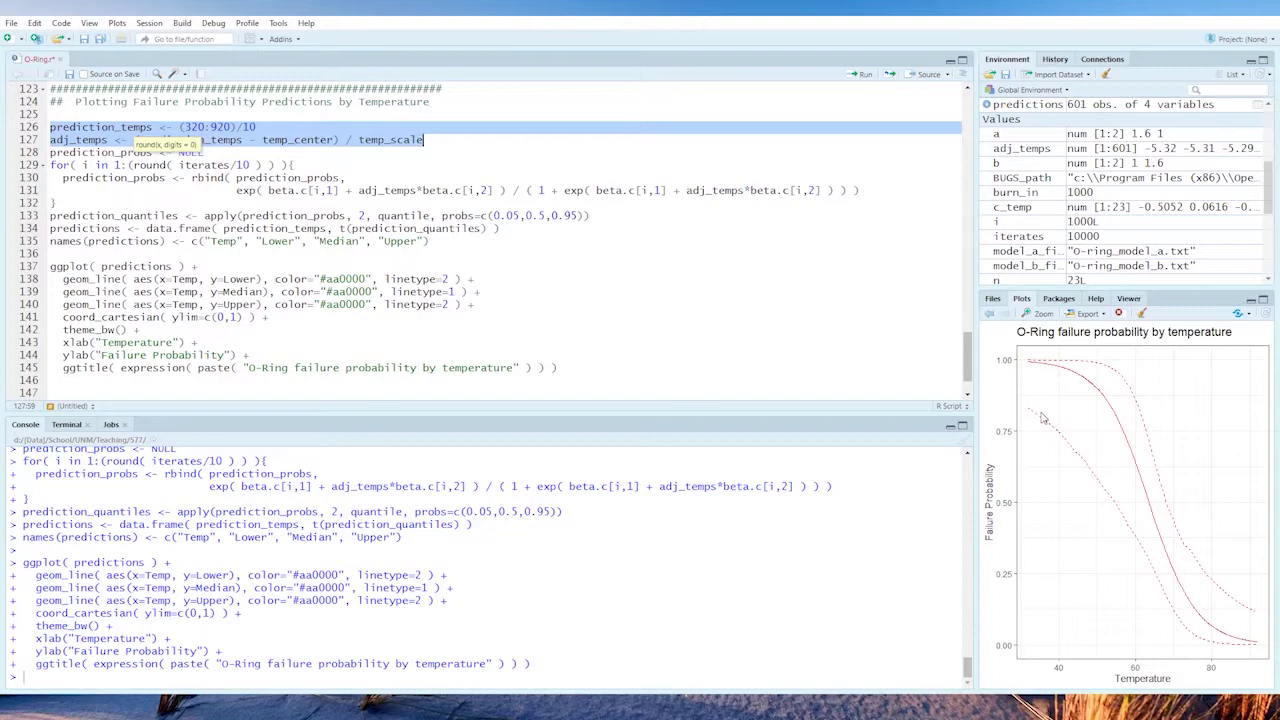
left_click(430, 139)
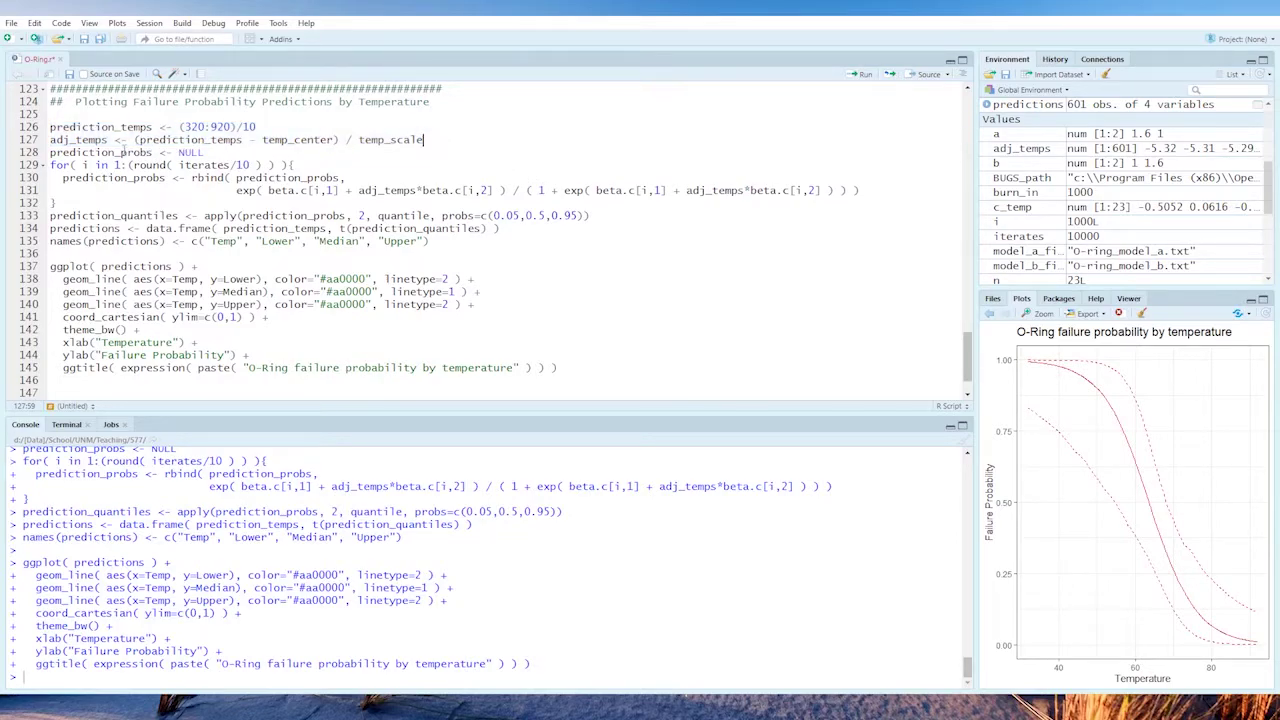
left_click_drag(50, 152, 207, 152)
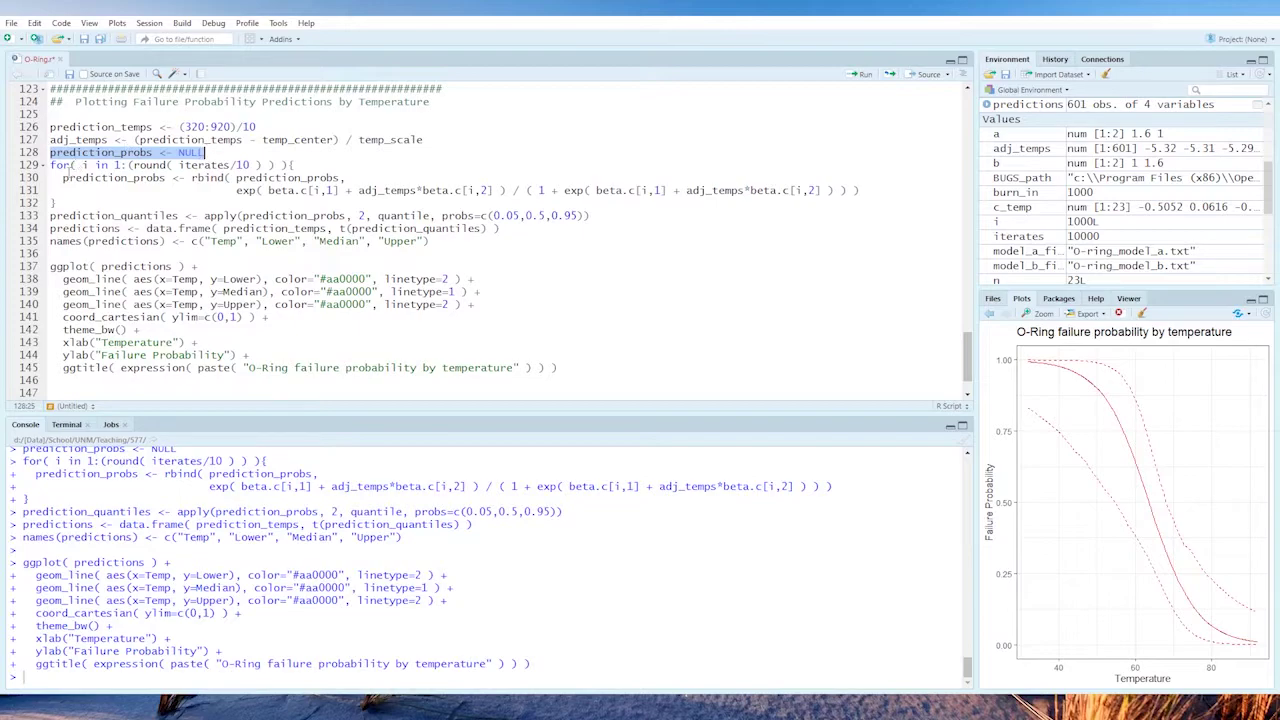
Examine the for loop on lines 129 to 131, focusing on the exp expression with beta.c[i,2] and adj_temps
left_click_drag(50, 165, 293, 165)
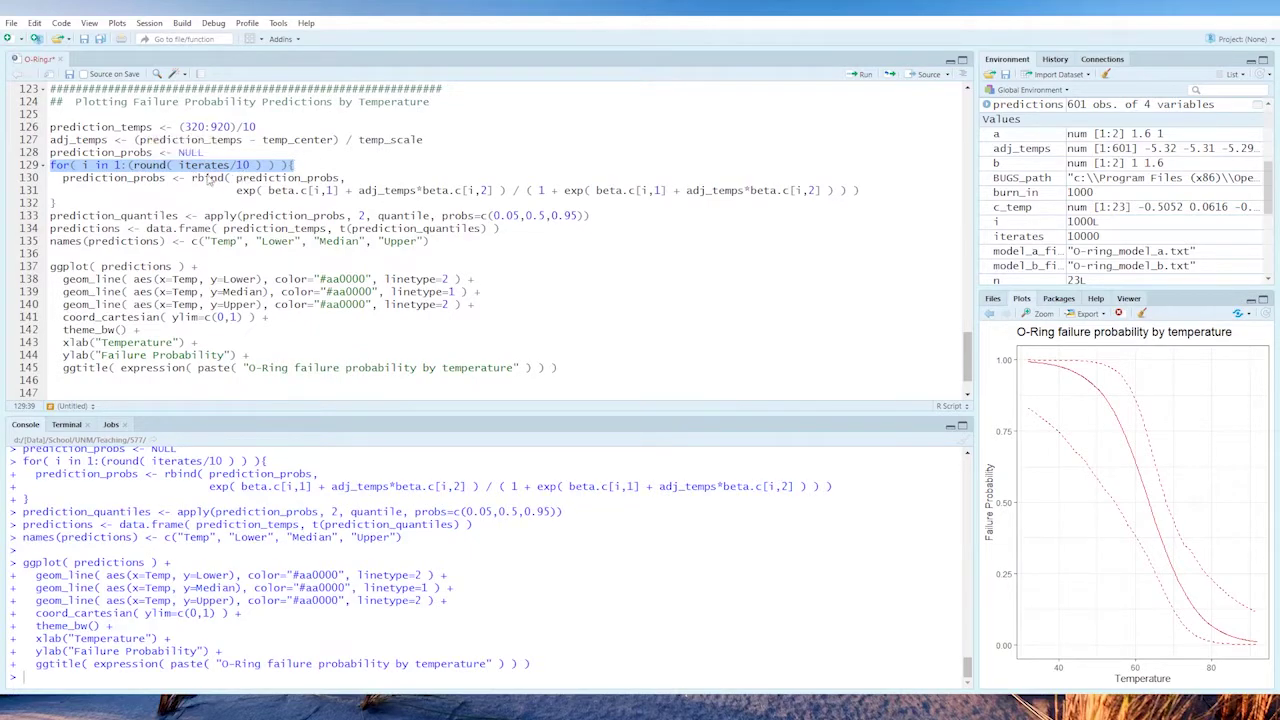
left_click(113, 178)
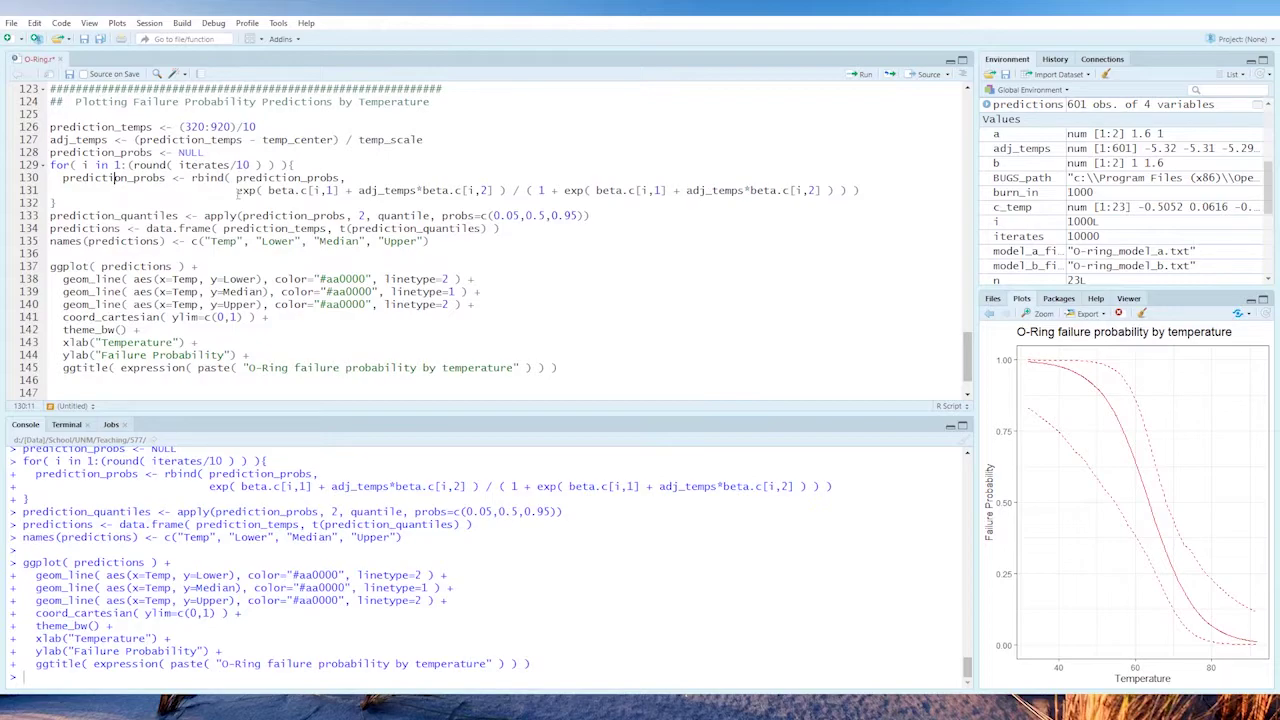
left_click_drag(238, 190, 862, 190)
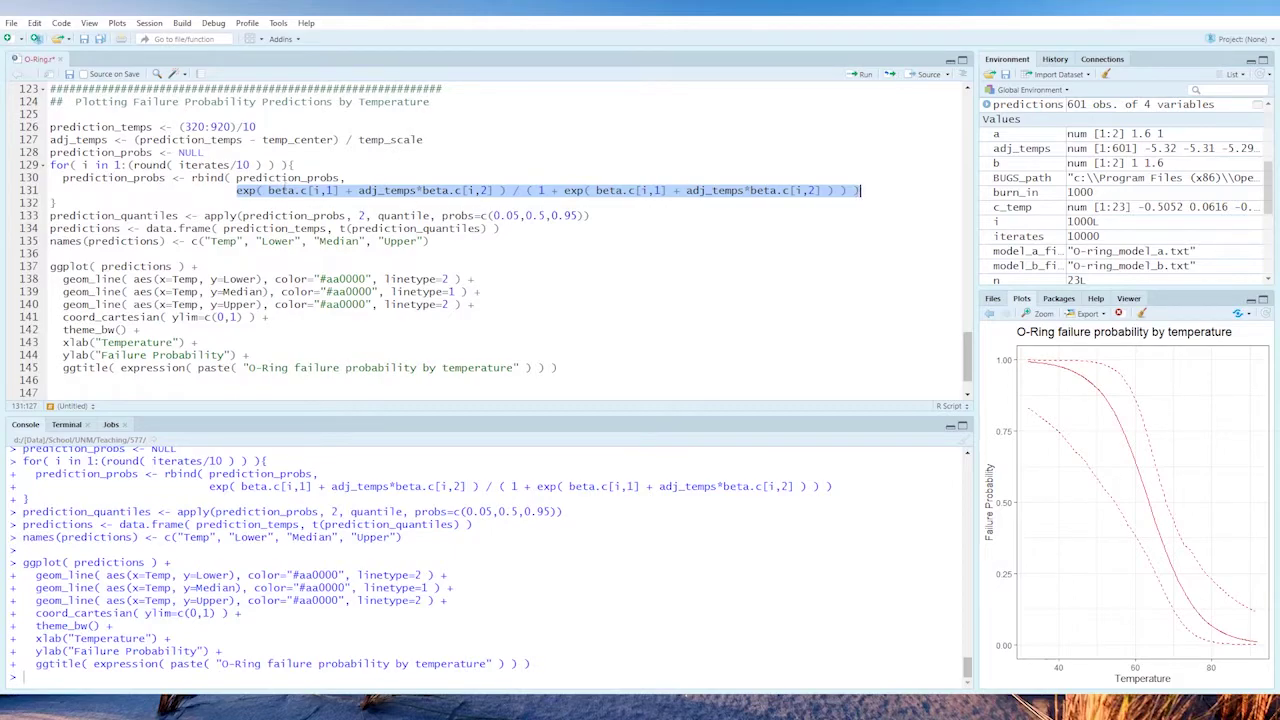
left_click(270, 190)
left_click_drag(270, 190, 493, 186)
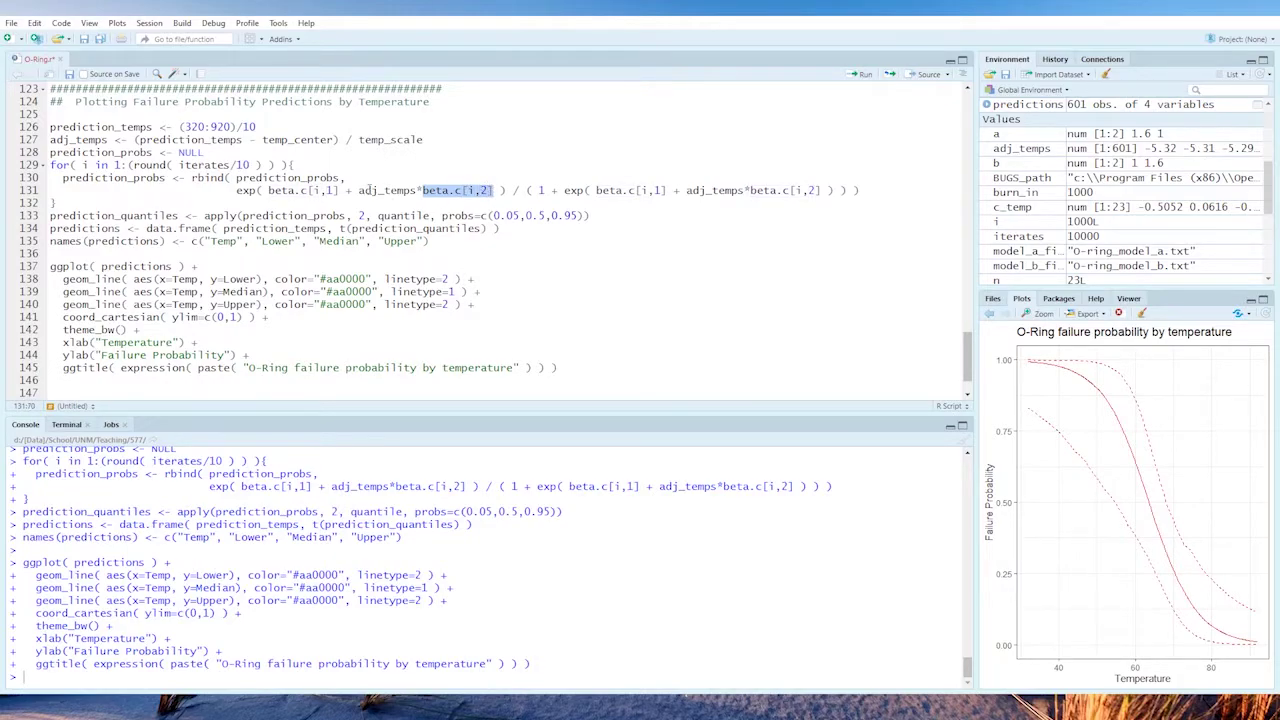
left_click_drag(358, 190, 418, 190)
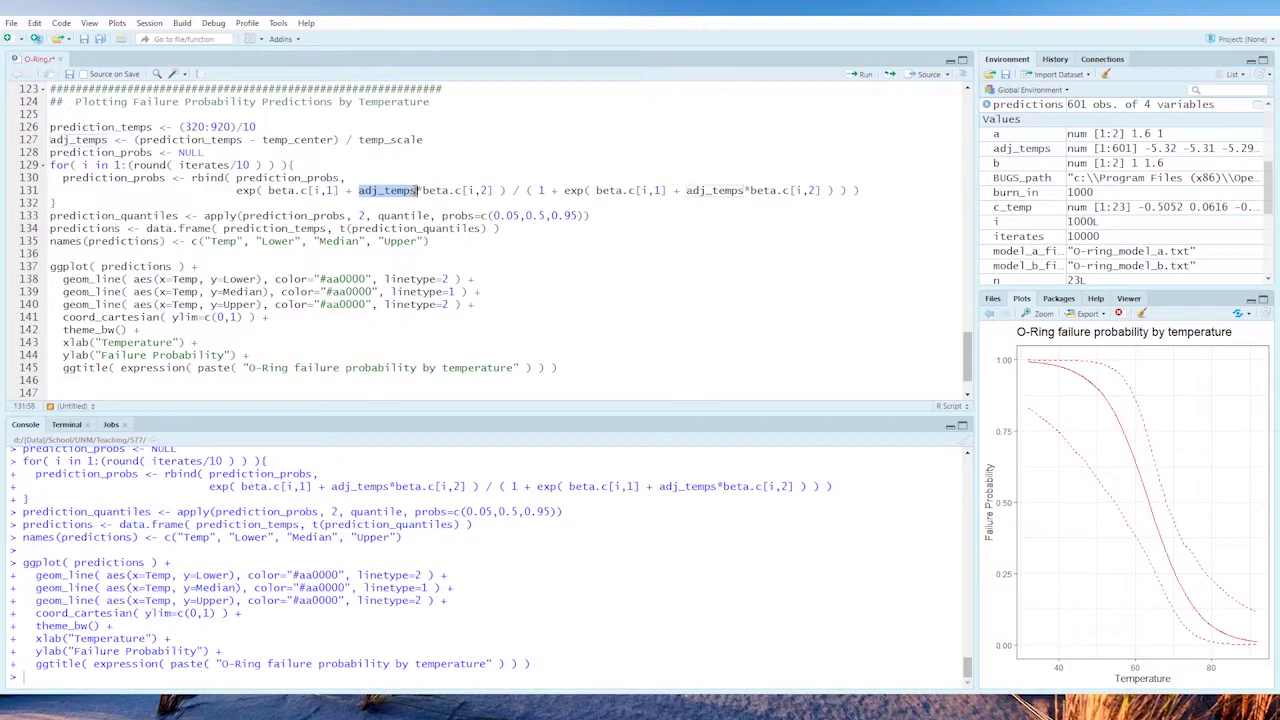
Compare the prediction_temps and adj_temps definitions on lines 126 and 127 with the beta.c[i,1] term on line 131
left_click(260, 126)
left_click_drag(50, 127, 437, 143)
left_click(437, 143)
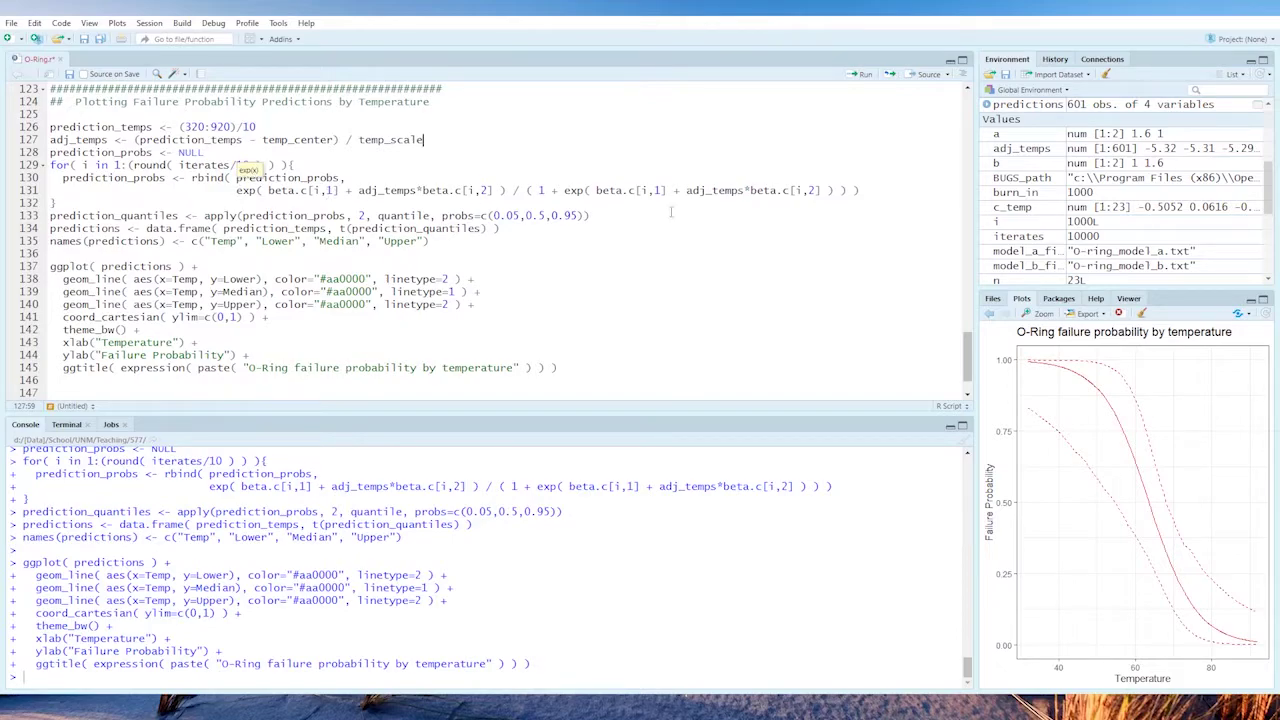
left_click(268, 190)
left_click_drag(268, 190, 340, 190)
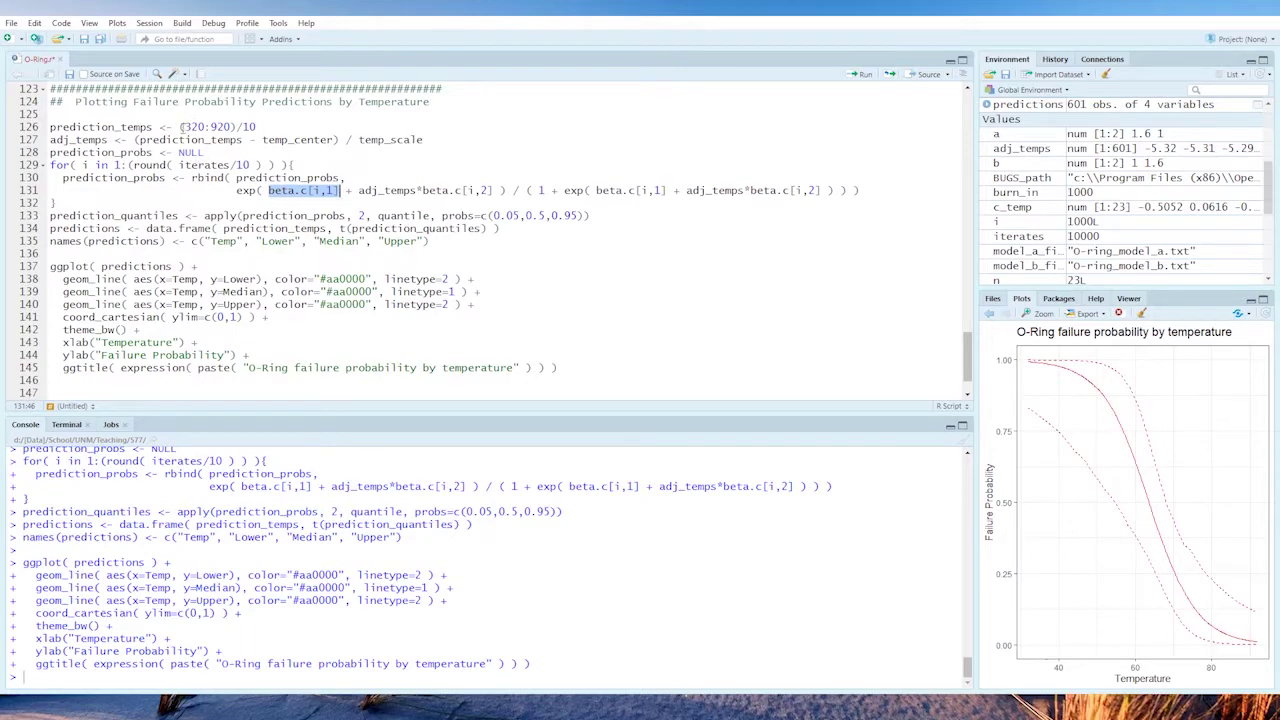
left_click(179, 127)
left_click_drag(179, 127, 258, 127)
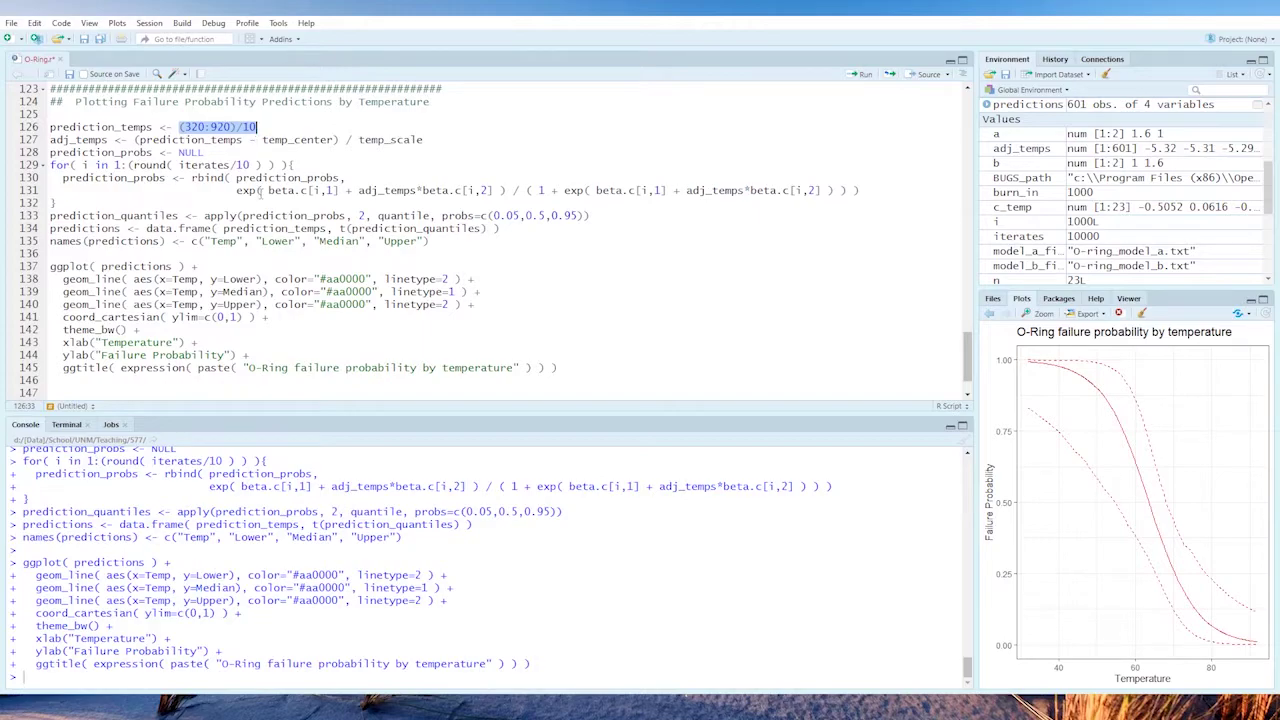
Review the 0.95 quantile on line 133 and how rbind builds prediction_probs from NULL over the (320:920)/10 temperatures
left_click_drag(524, 215, 579, 217)
left_click(552, 216)
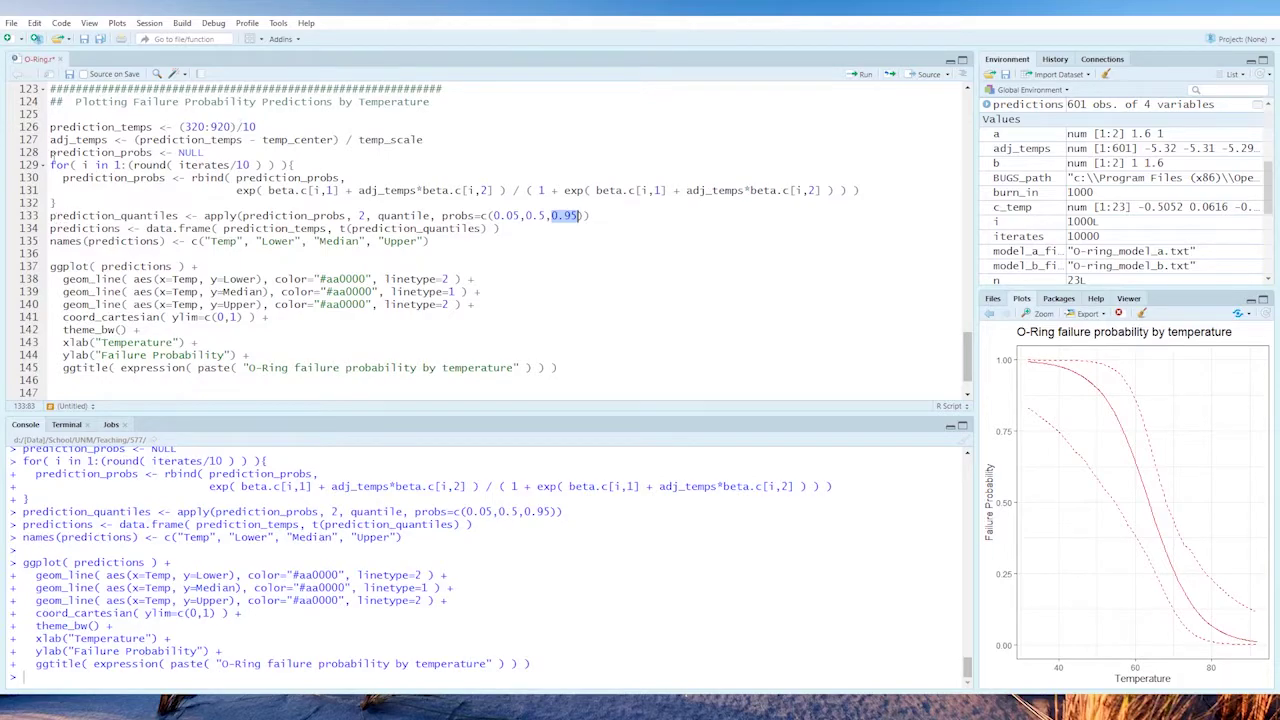
left_click_drag(50, 152, 205, 152)
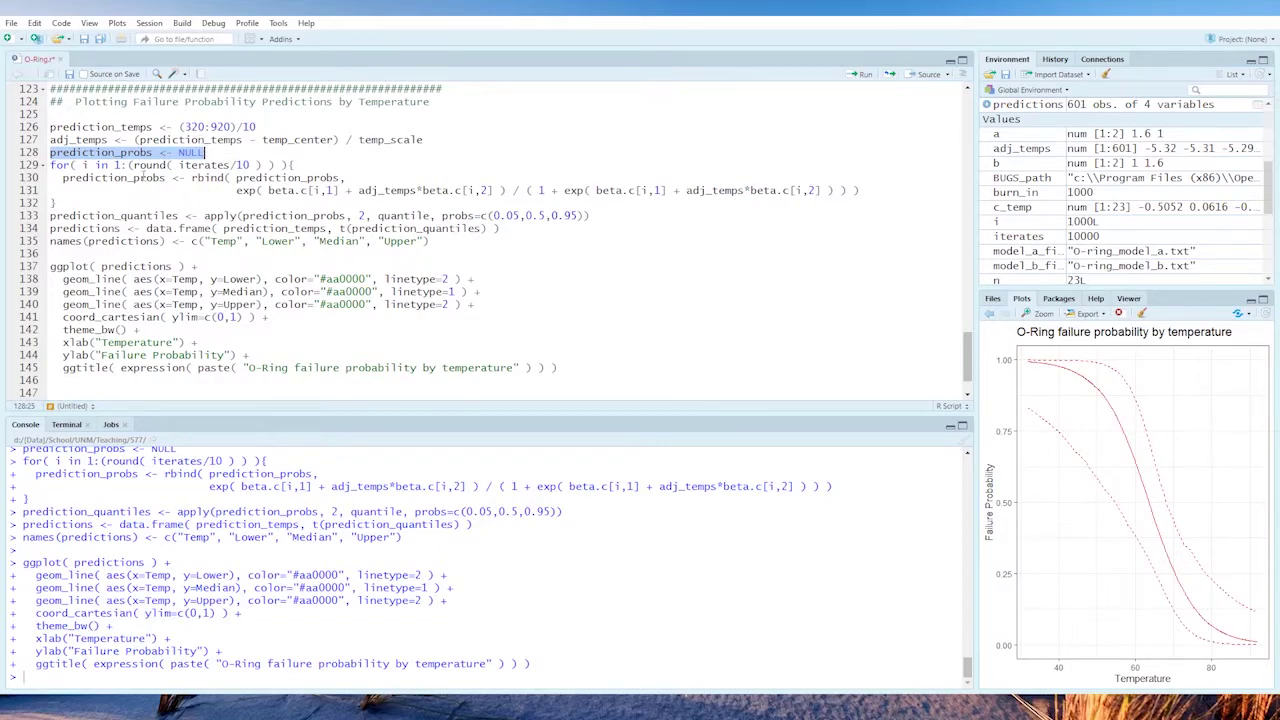
double_click(205, 178)
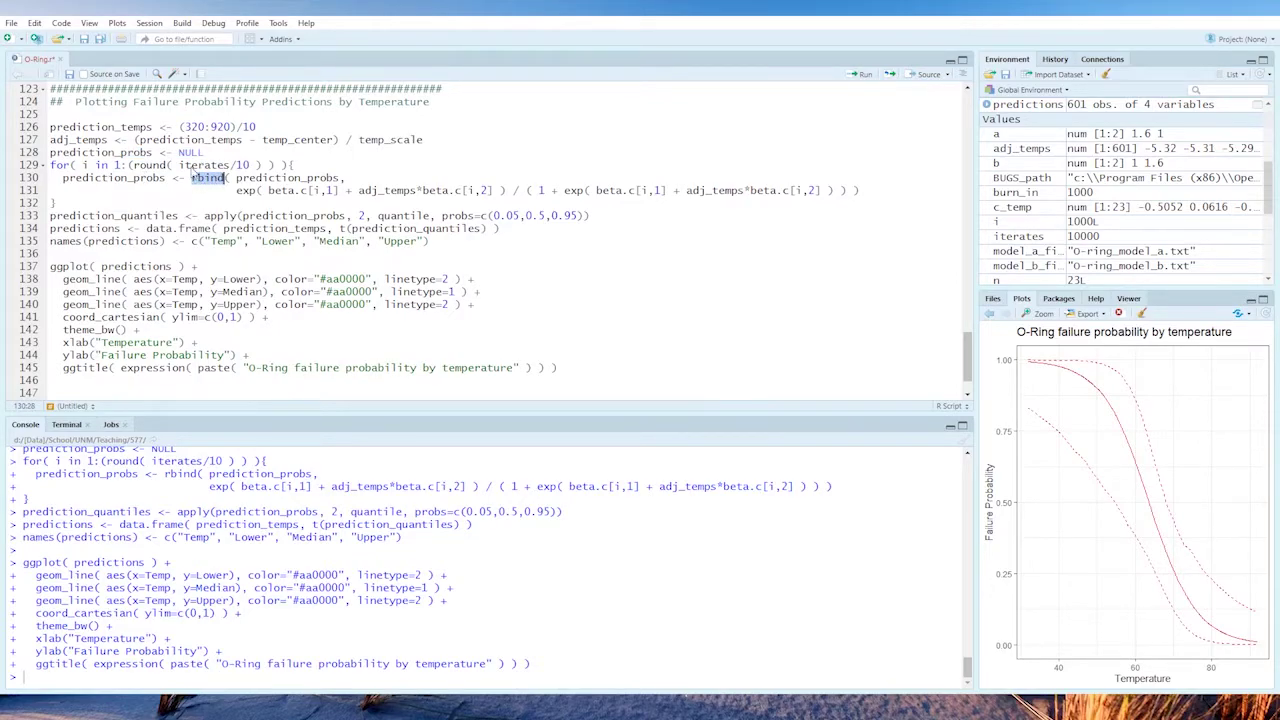
mouse_move(179, 165)
left_mouse_down()
mouse_move(263, 165)
mouse_move(224, 178)
left_mouse_up()
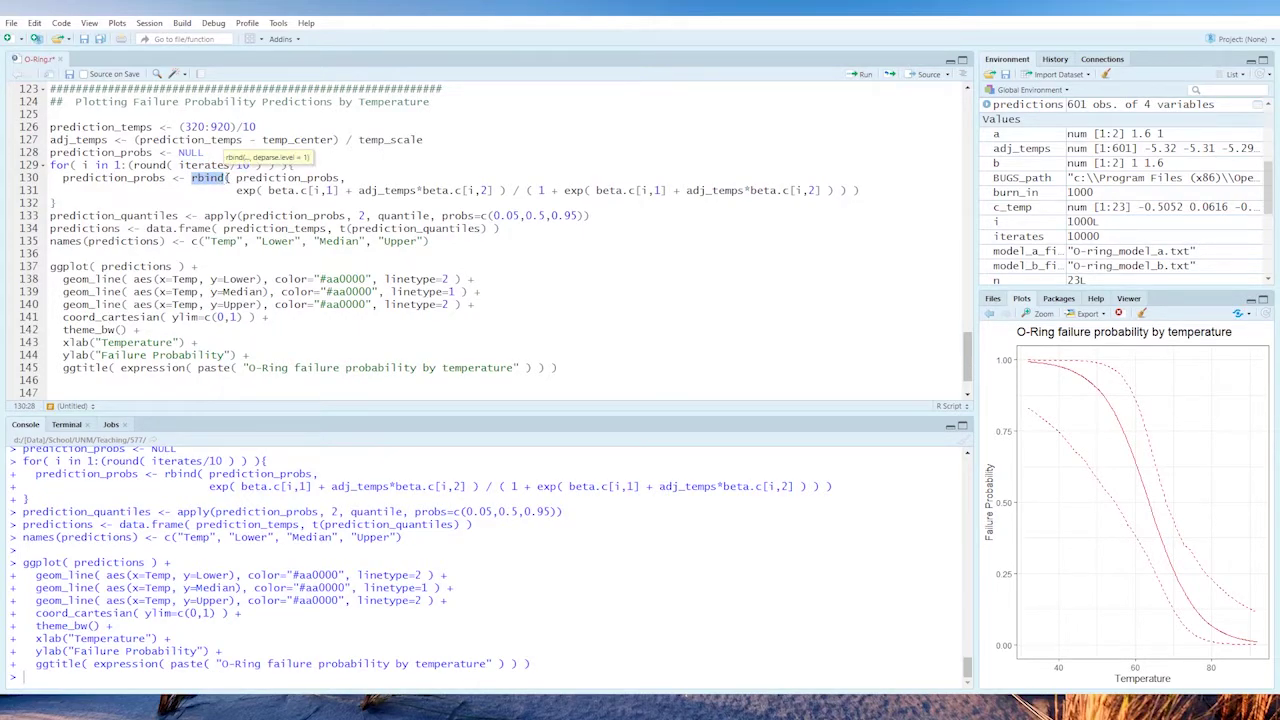
left_click_drag(180, 127, 257, 127)
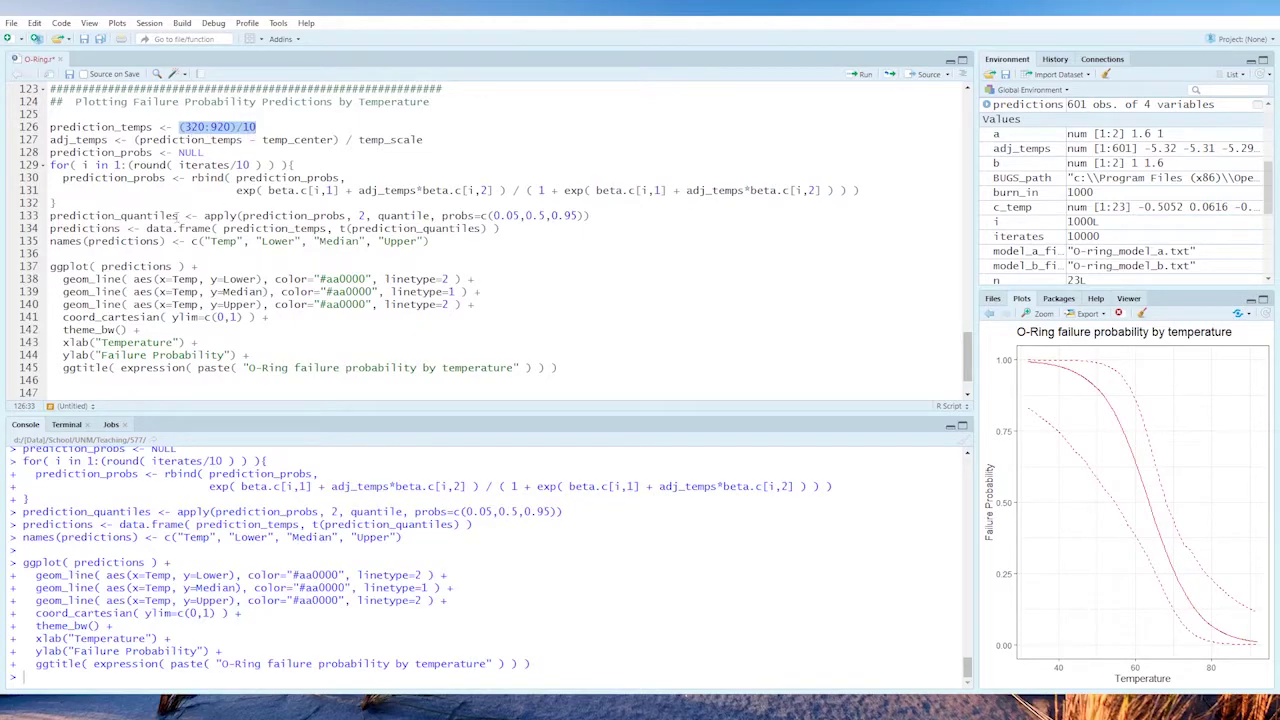
Examine the apply call on line 133, including its margin 2 and quantile arguments, against the temperature sequence on line 126
left_click(204, 215)
left_click_drag(204, 215, 238, 215)
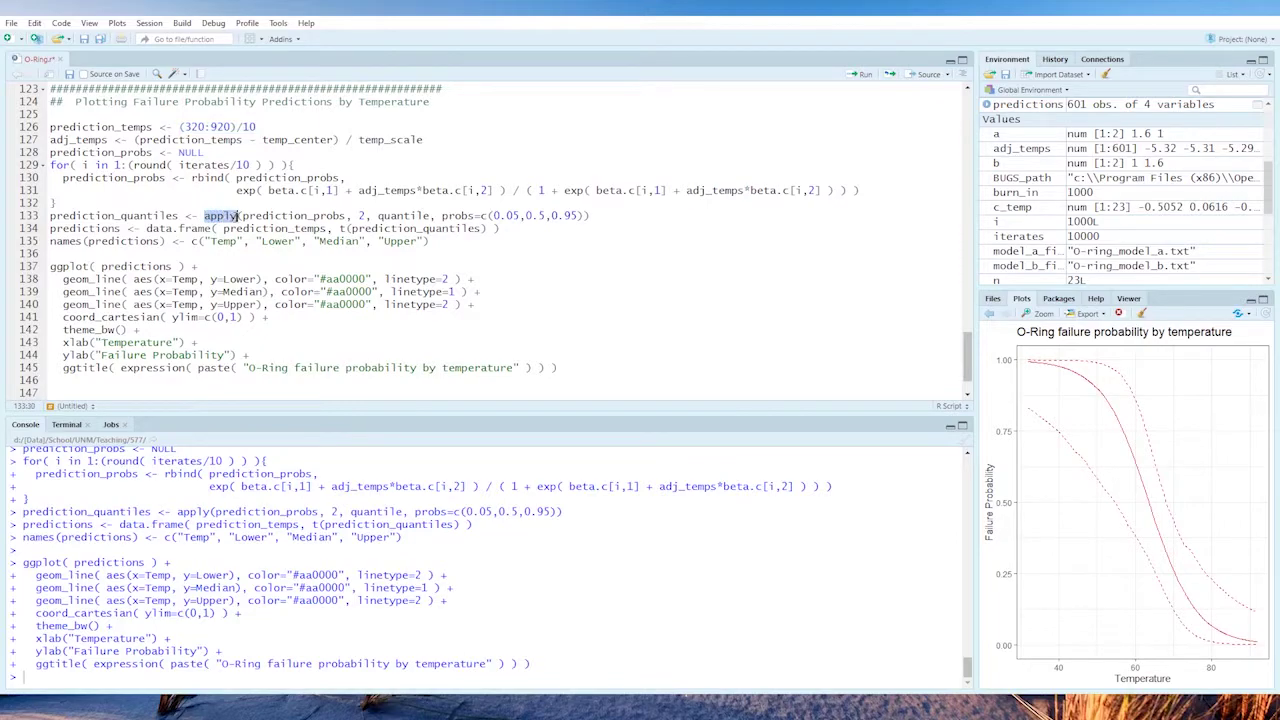
left_click_drag(50, 218, 676, 216)
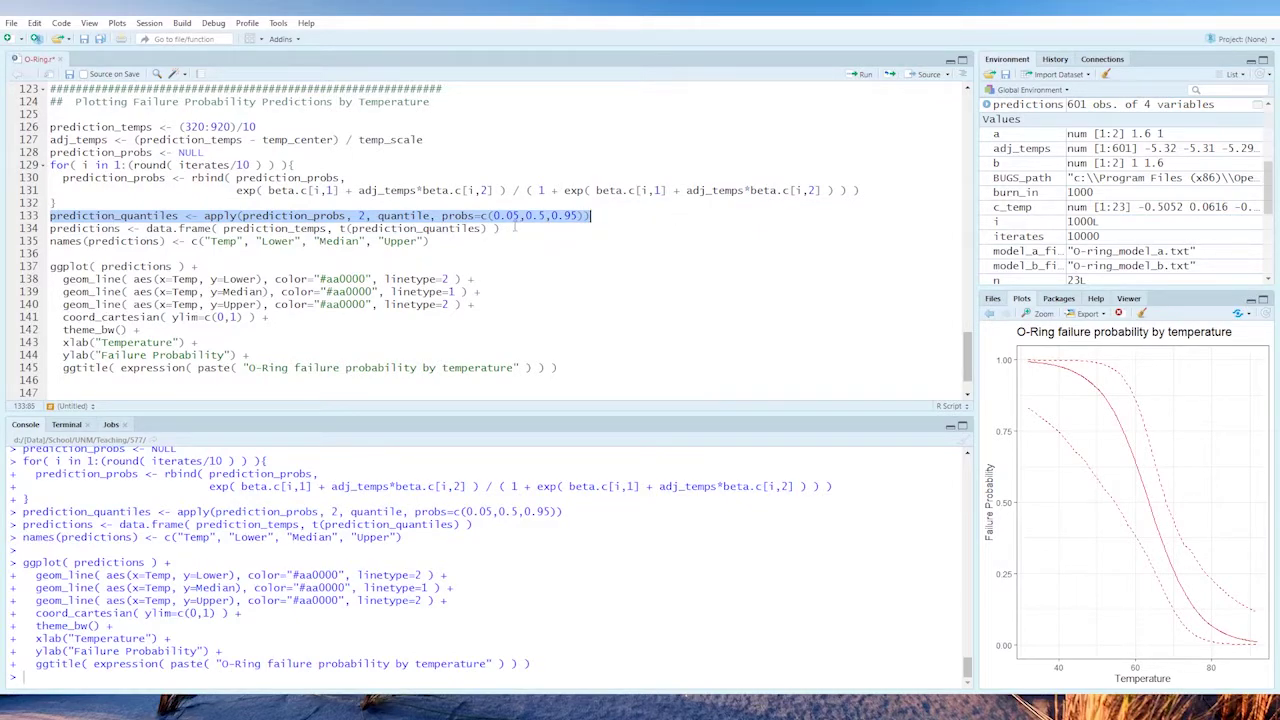
left_click_drag(180, 127, 258, 127)
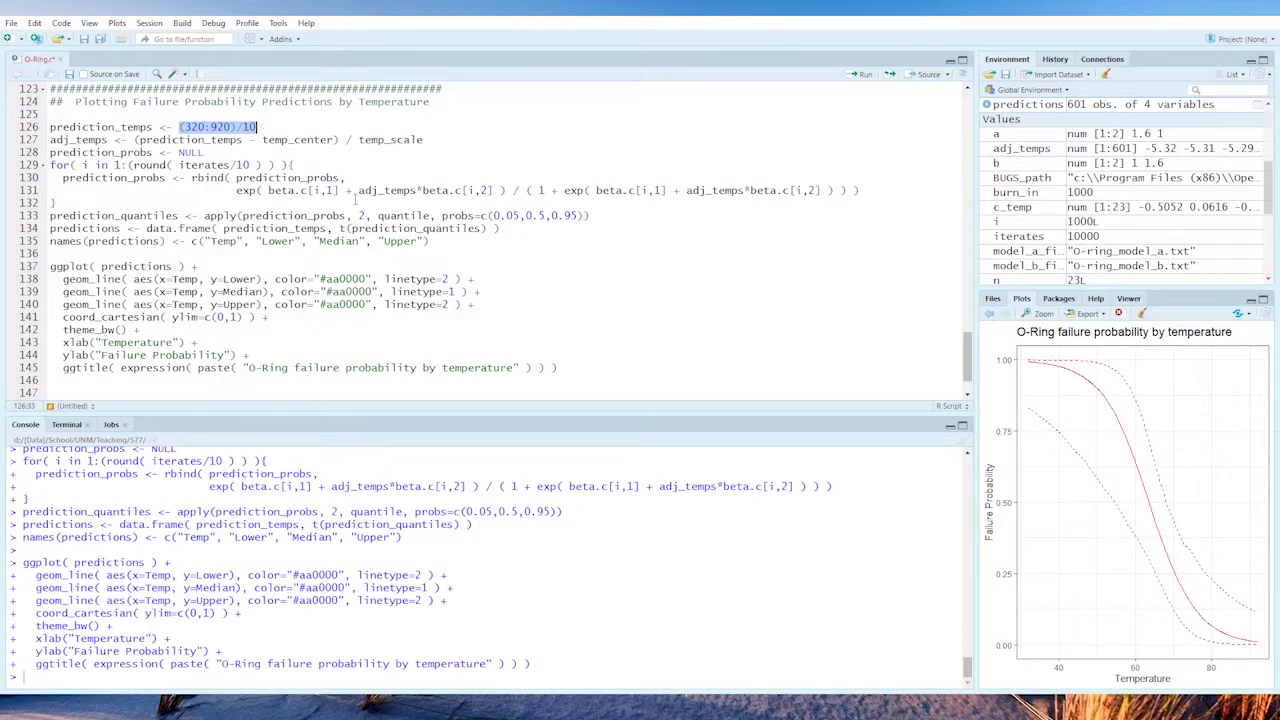
left_click(363, 216)
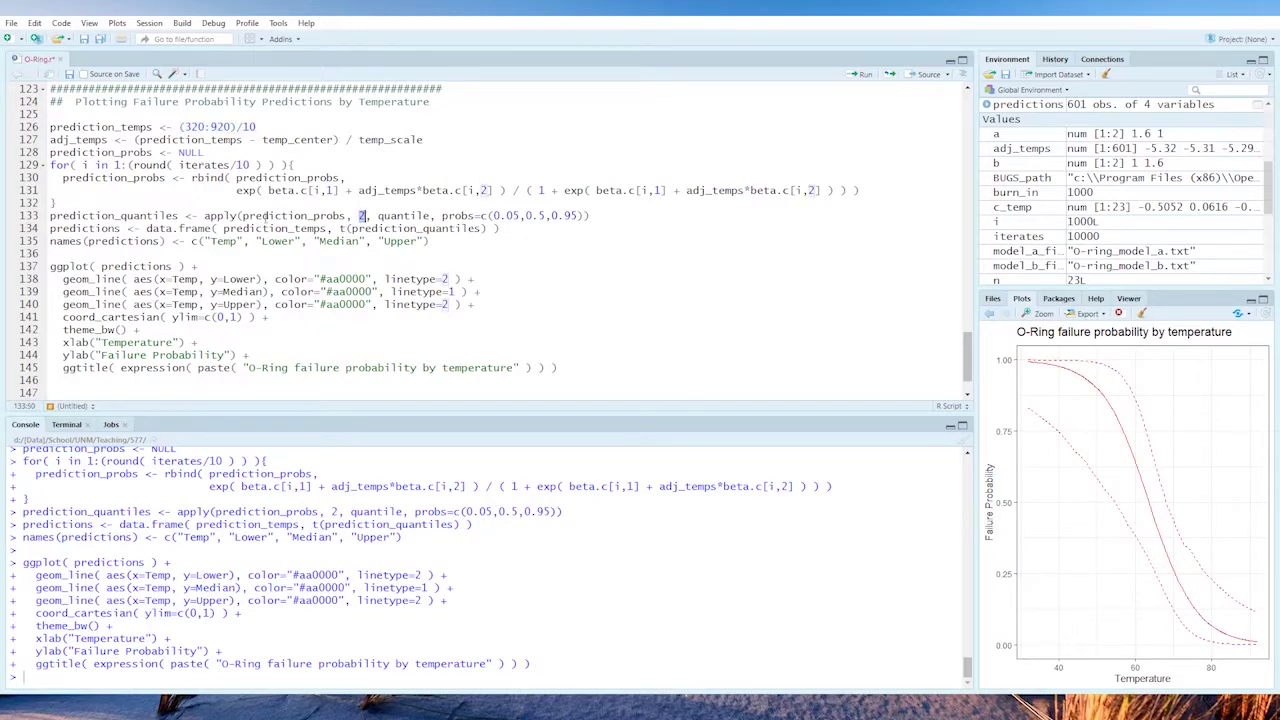
left_click_drag(377, 216, 431, 216)
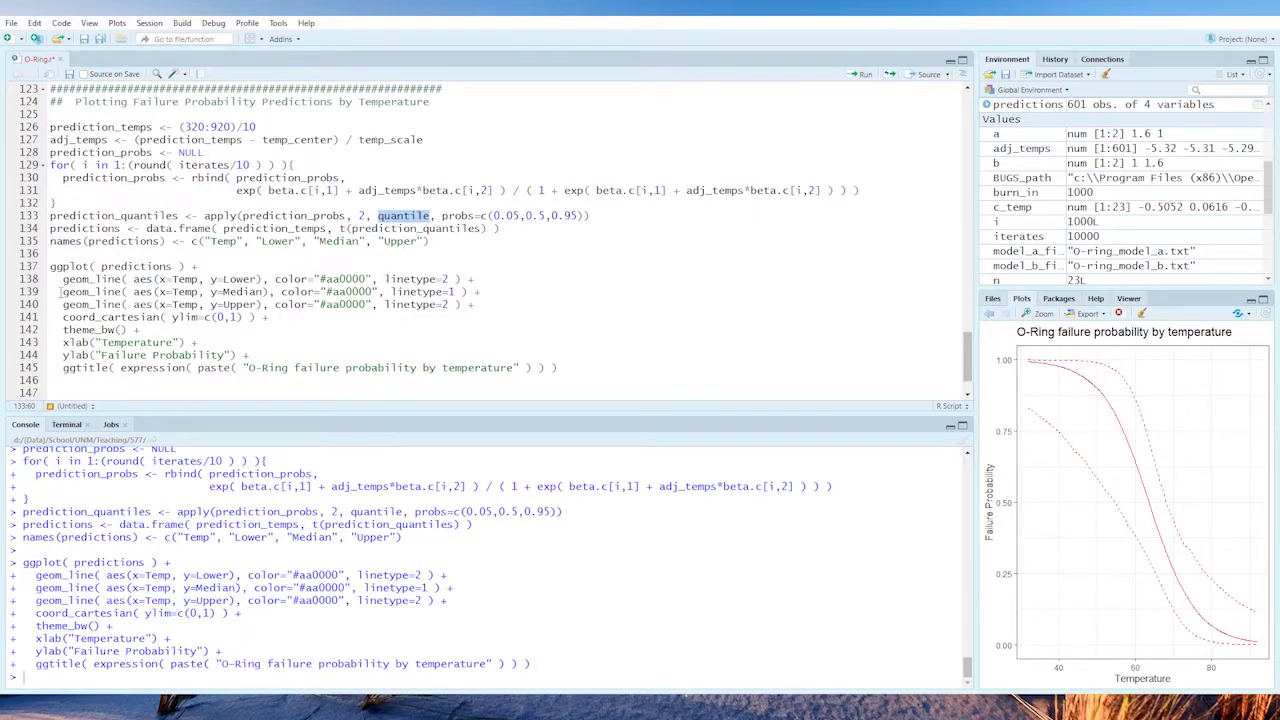
Review the Median, Upper and Lower geom_line layers on lines 138 to 140 of the ggplot code
left_click_drag(61, 291, 517, 297)
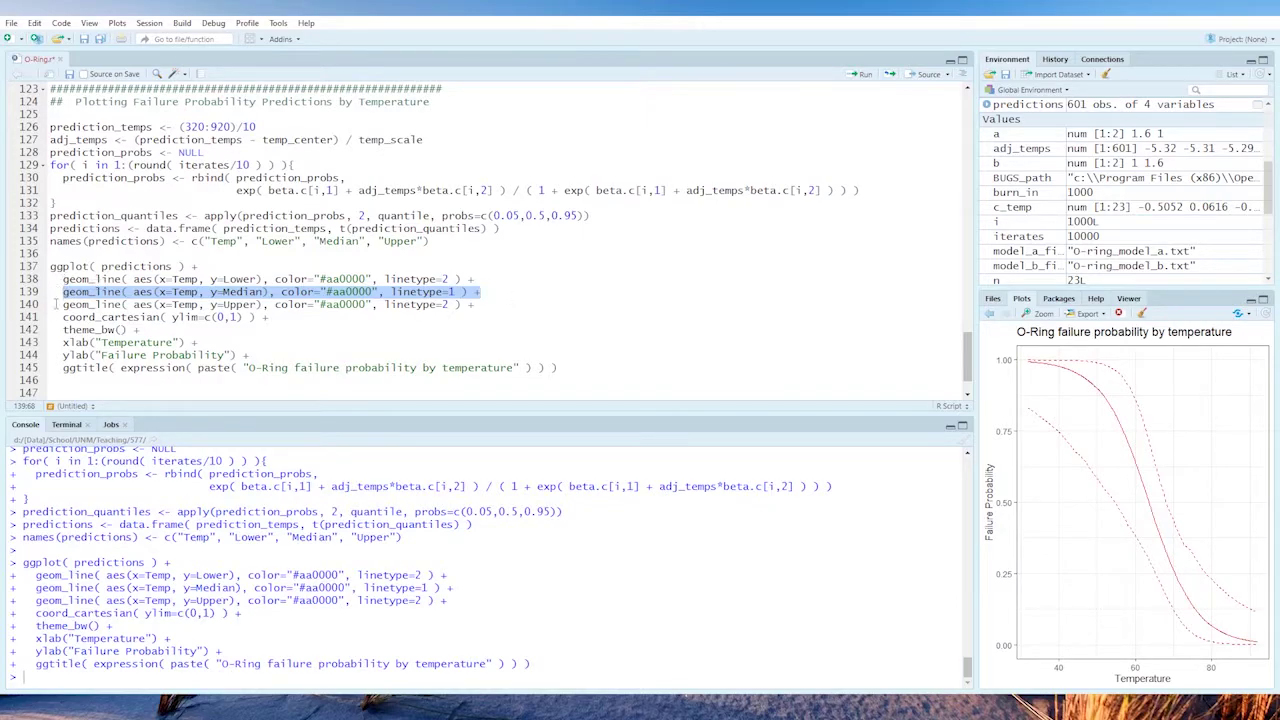
left_click_drag(58, 304, 478, 304)
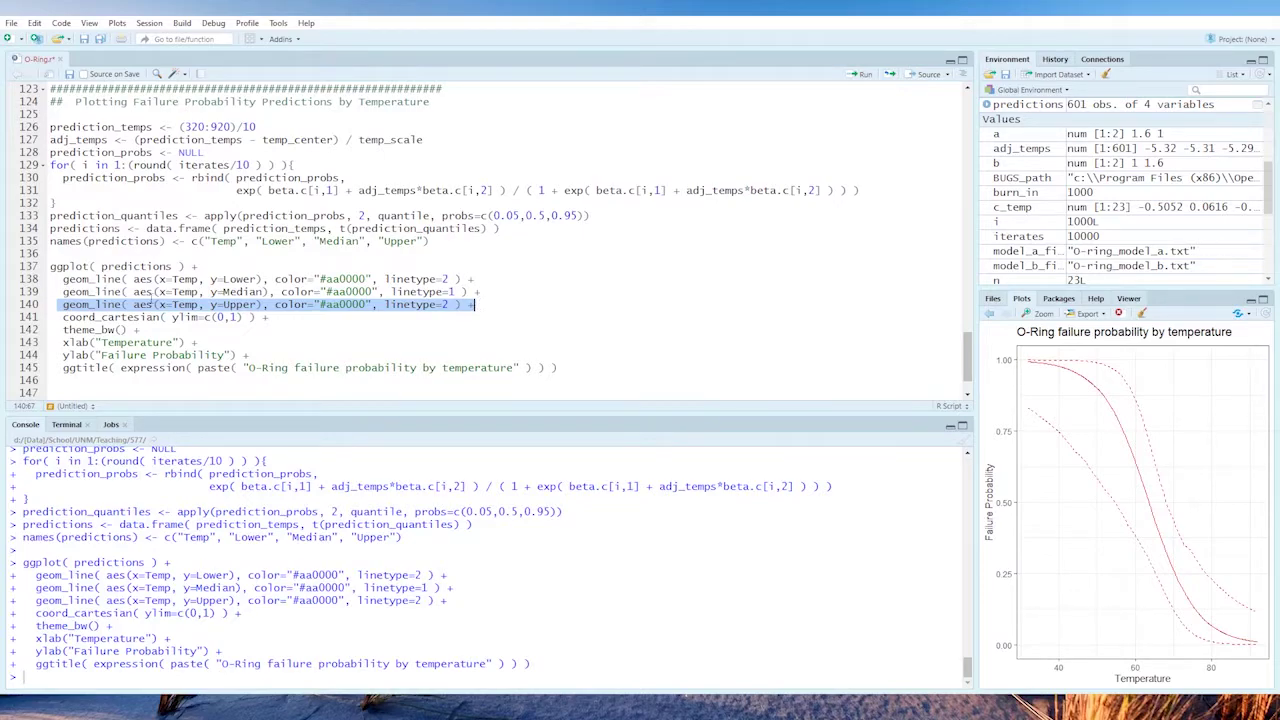
left_click_drag(62, 279, 528, 279)
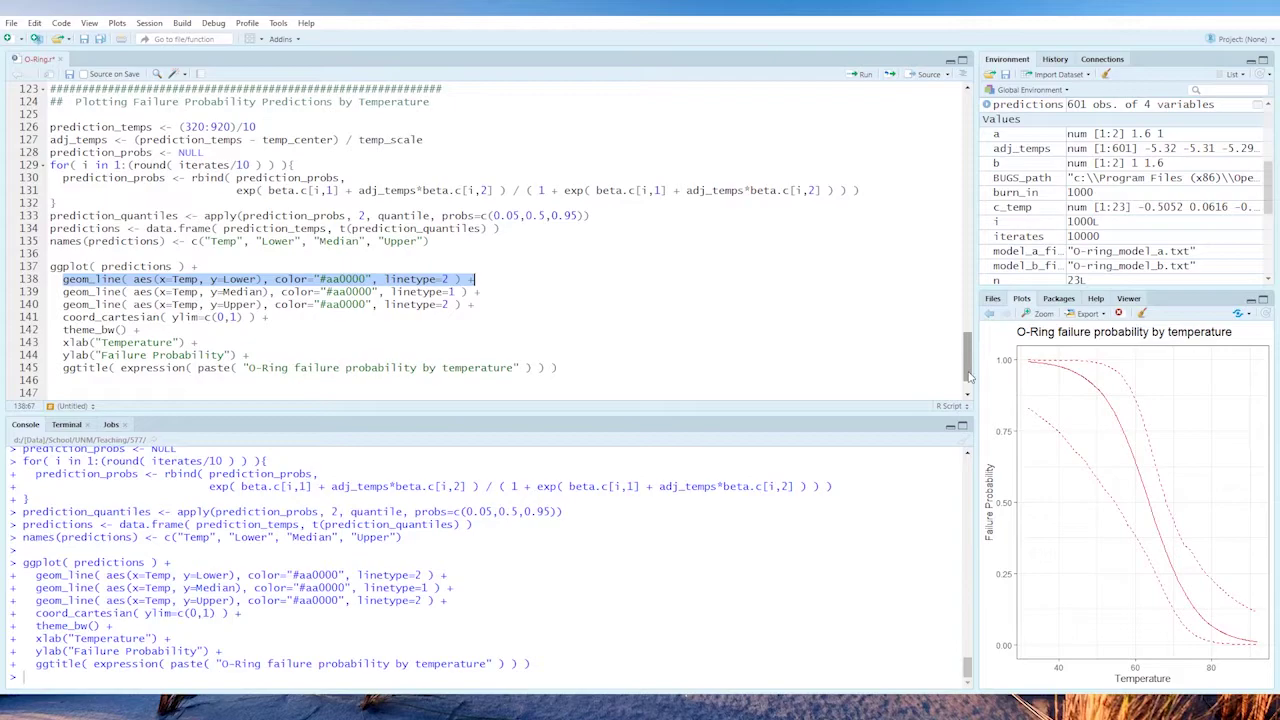
Examine the prior block in the uncentered-temperature BUGS model, covering the tildetheta[j] beta distributions and the beta[1] and beta[2] formulas
scroll(968, 376, "down", 2)
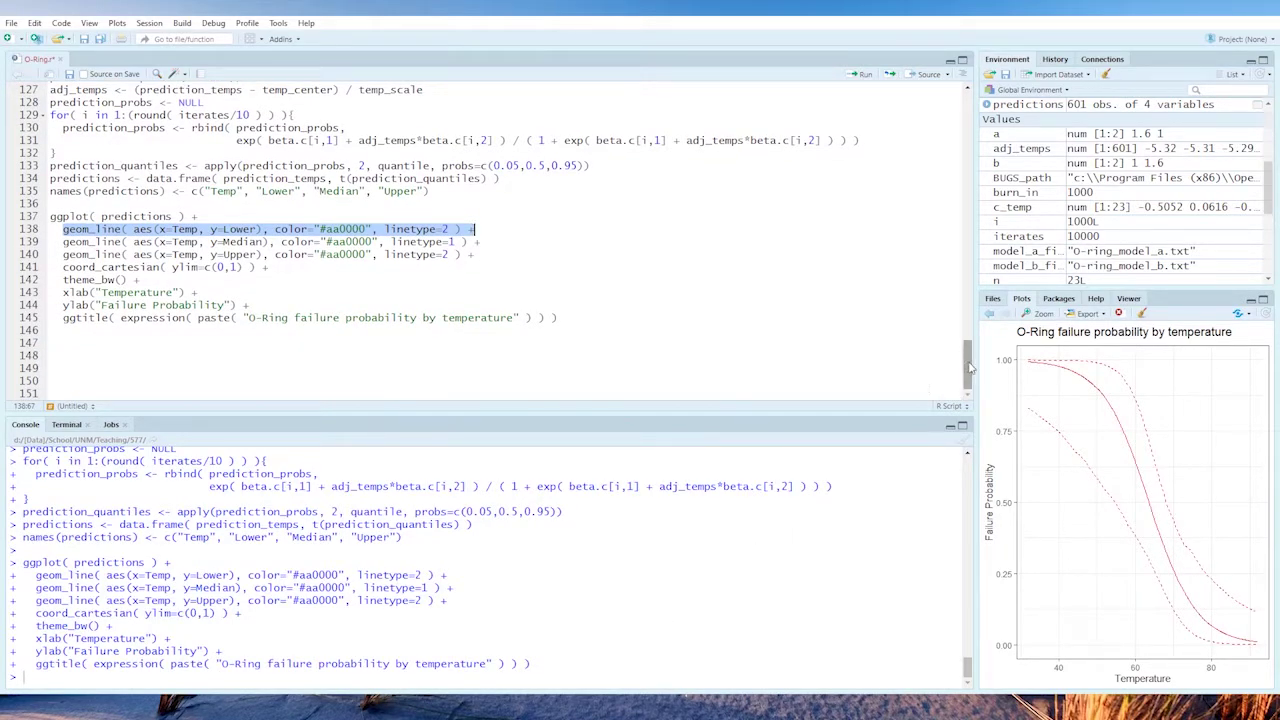
left_click_drag(968, 370, 964, 152)
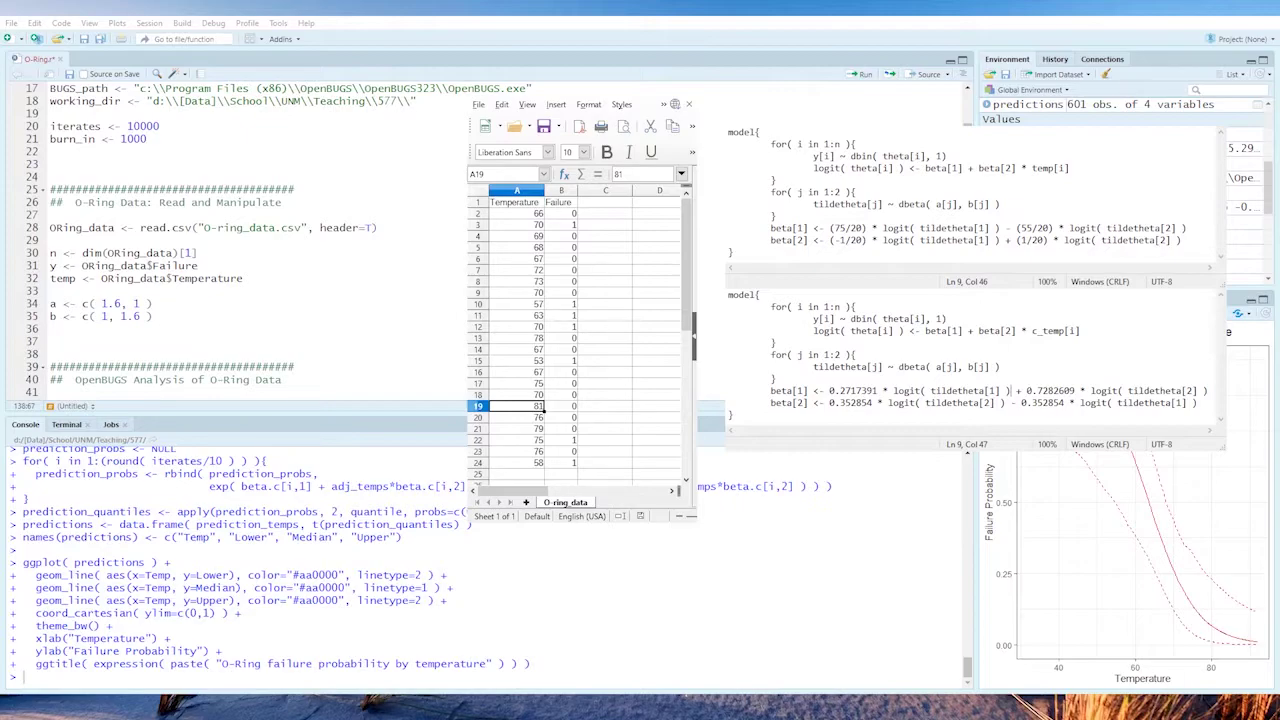
left_click_drag(770, 192, 1186, 242)
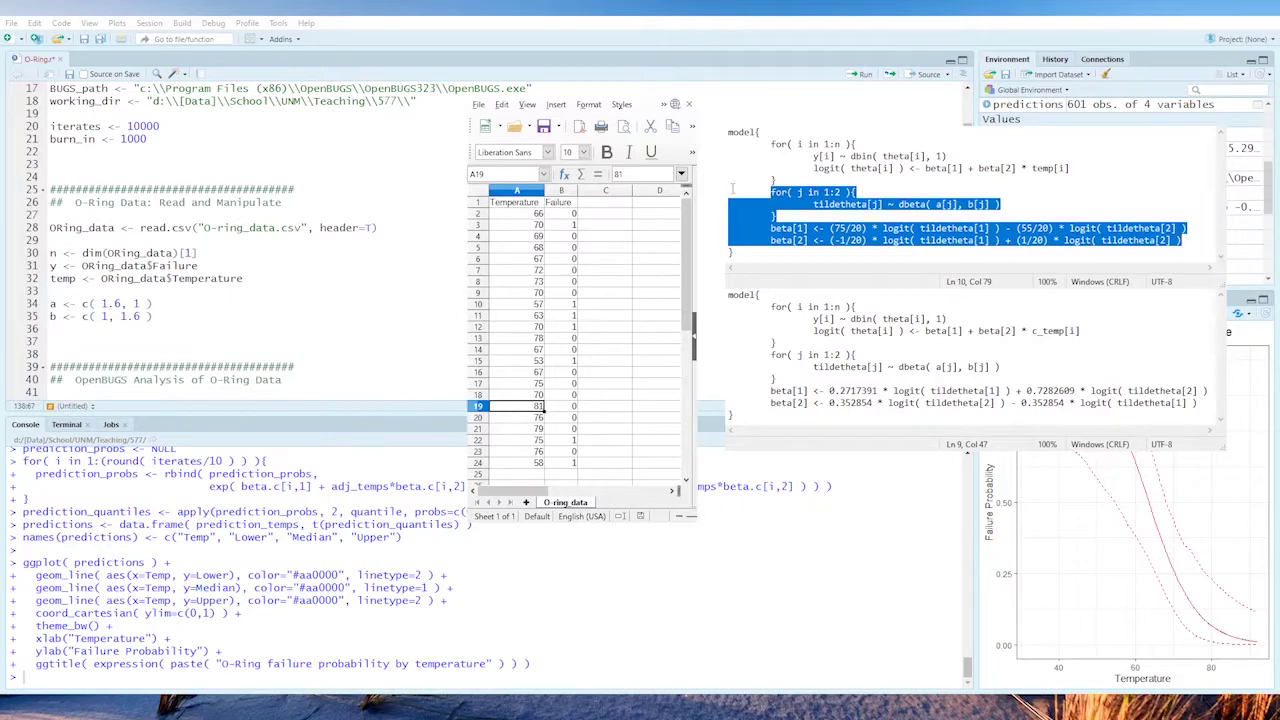
left_click_drag(732, 188, 1184, 240)
left_click(883, 207)
left_click_drag(813, 205, 886, 205)
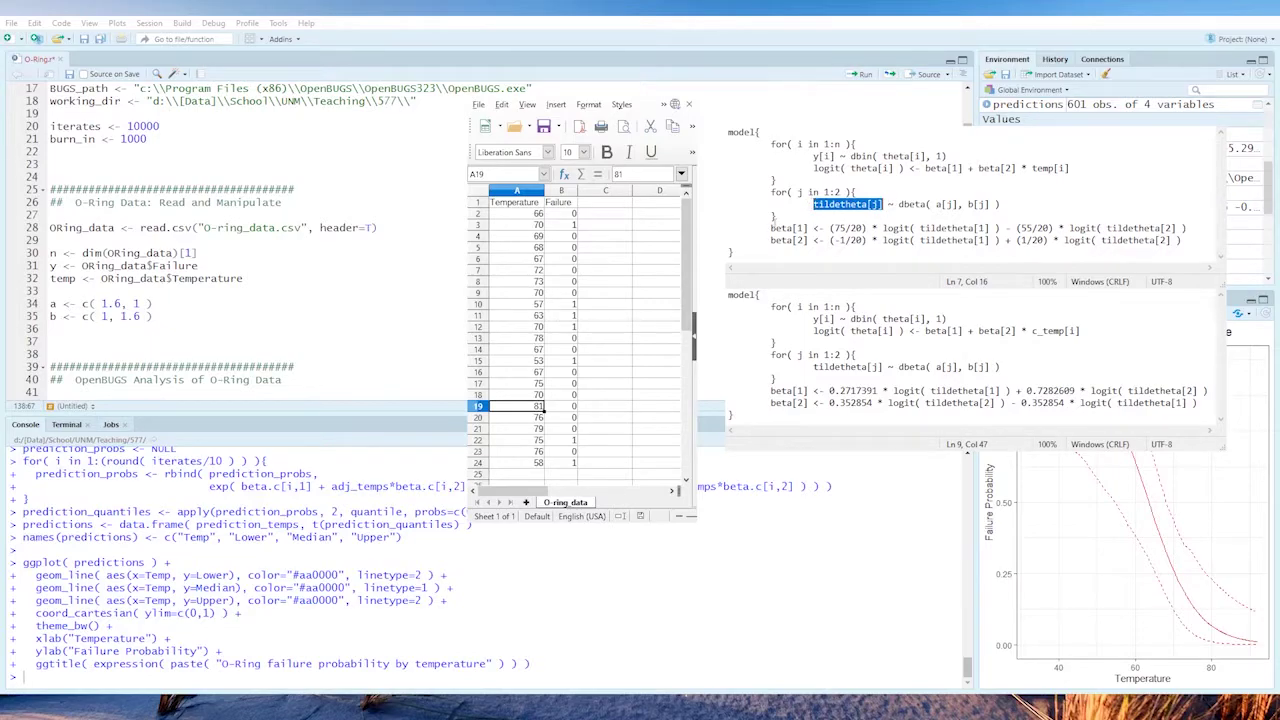
left_click_drag(770, 228, 886, 205)
left_click_drag(771, 228, 808, 241)
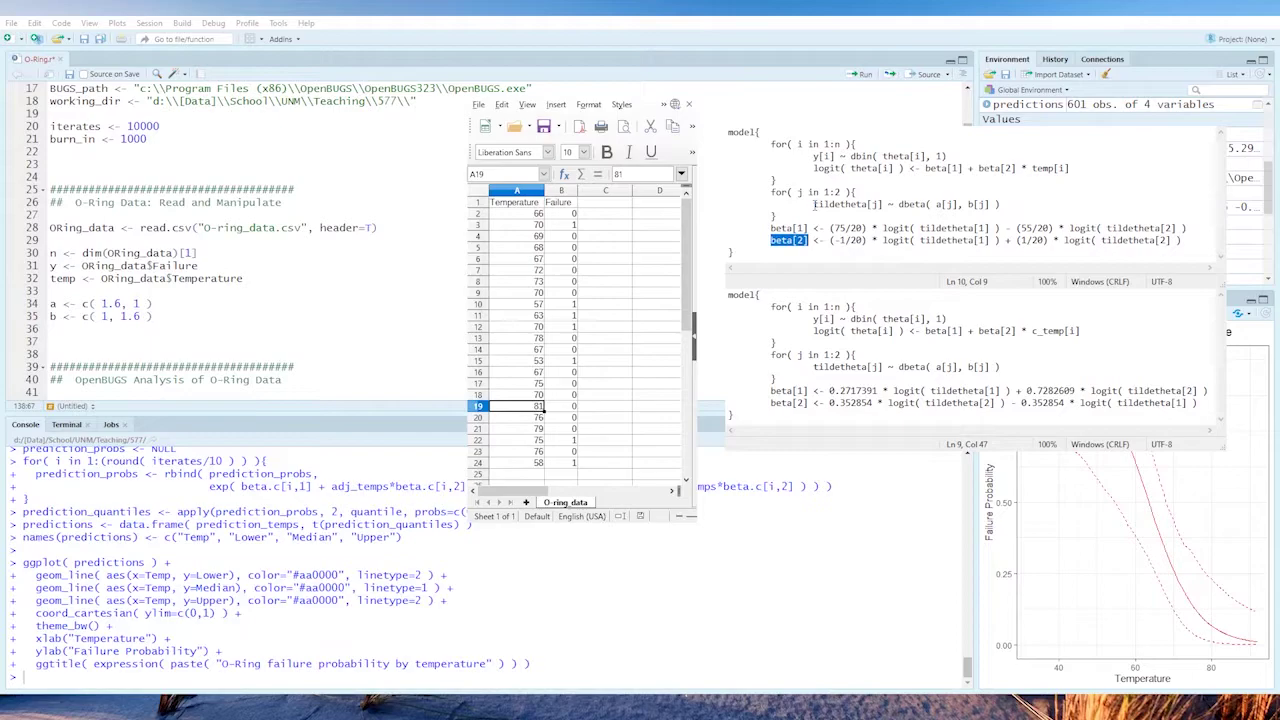
left_click_drag(732, 192, 728, 252)
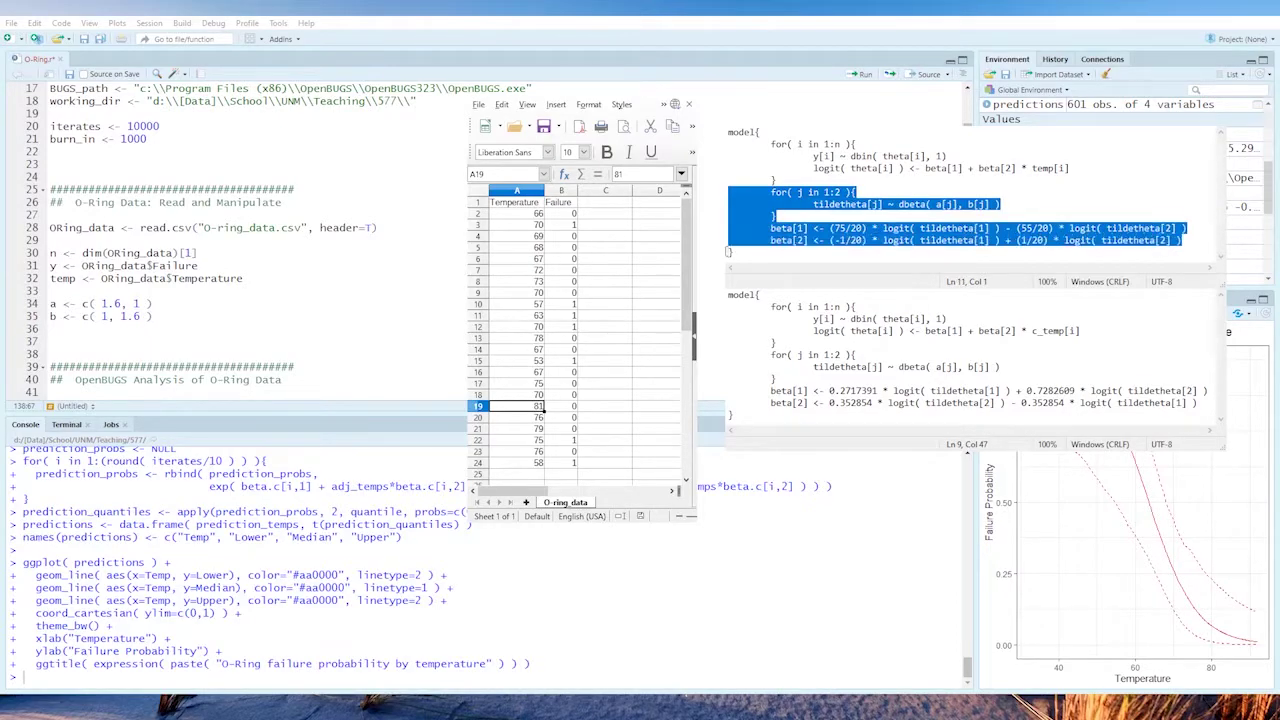